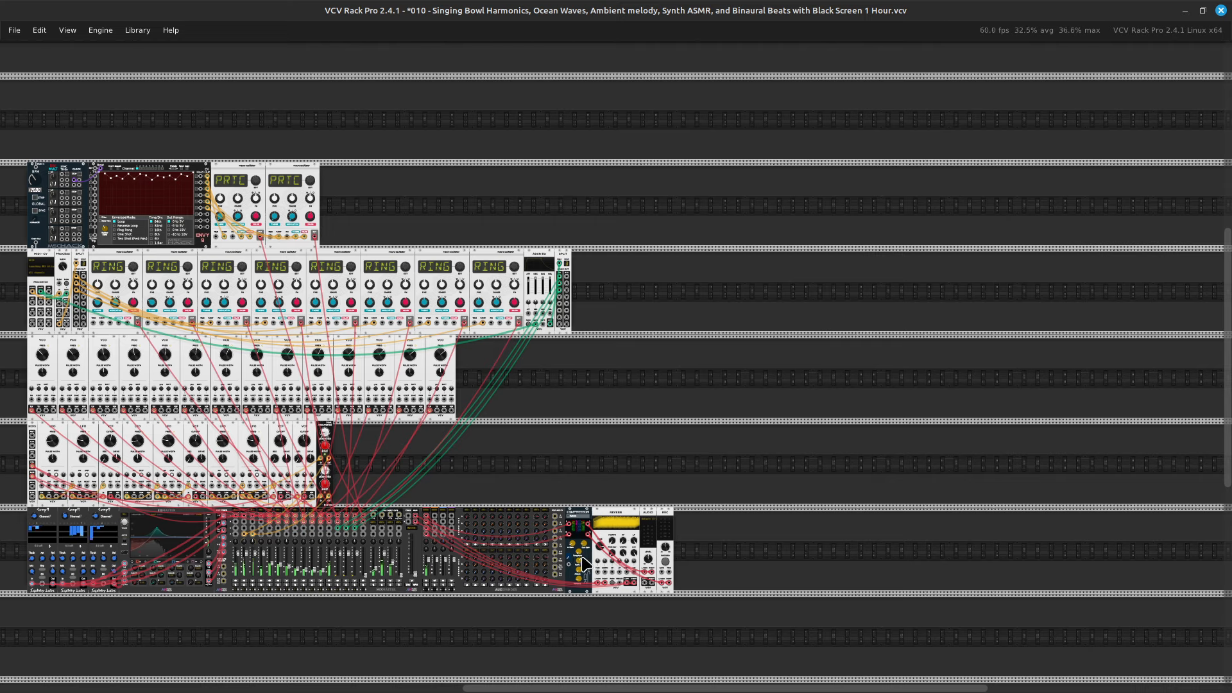
Raise the MixMaster's MASTER fader to about -3 dB.
mouse_move(574, 548)
scroll(738, 166, "up", 5)
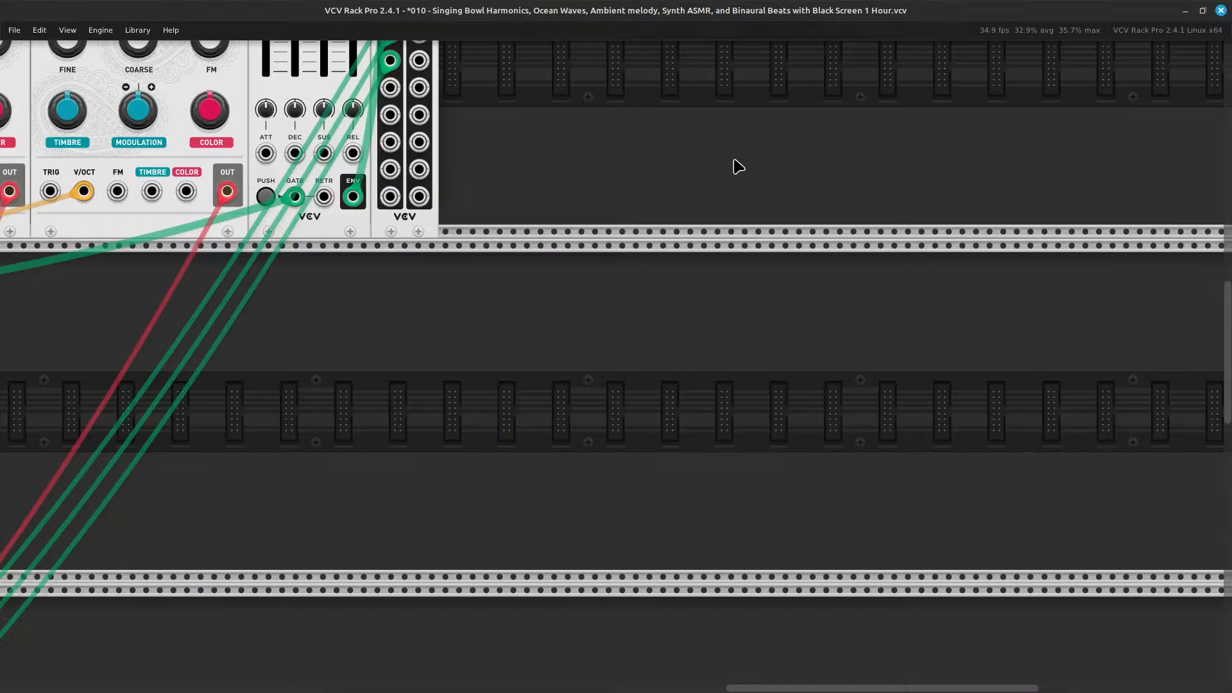
scroll(738, 167, "down", 17)
scroll(738, 167, "left", 10)
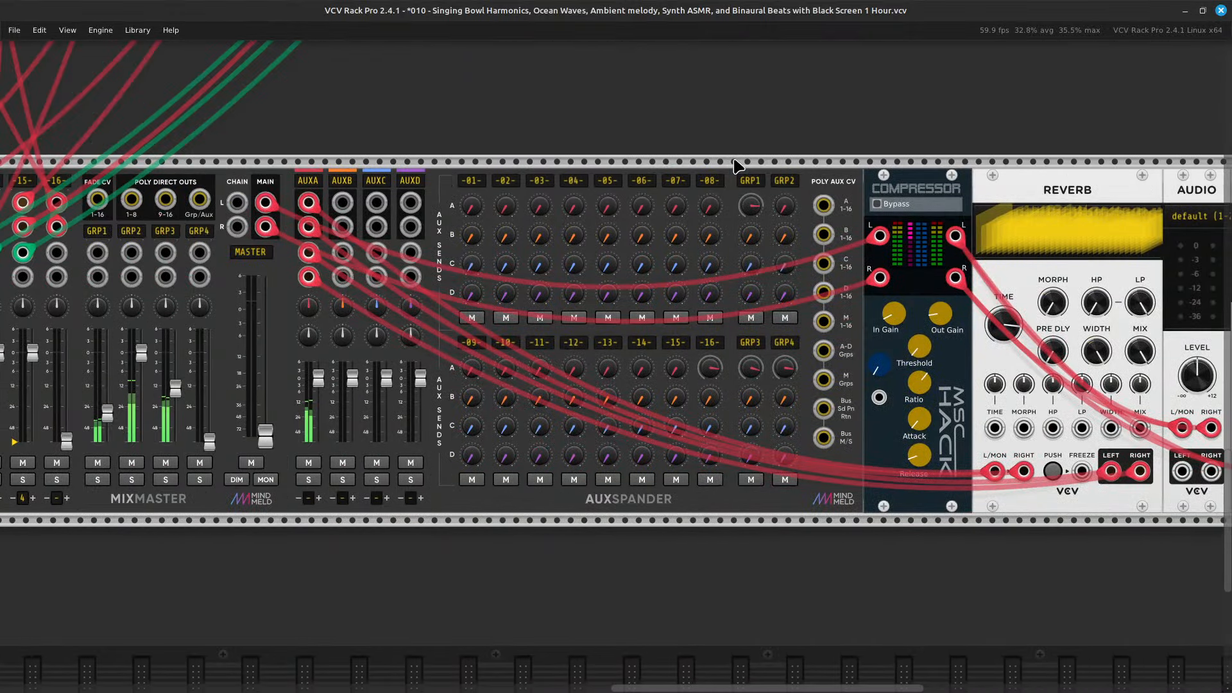
scroll(738, 167, "up", 3)
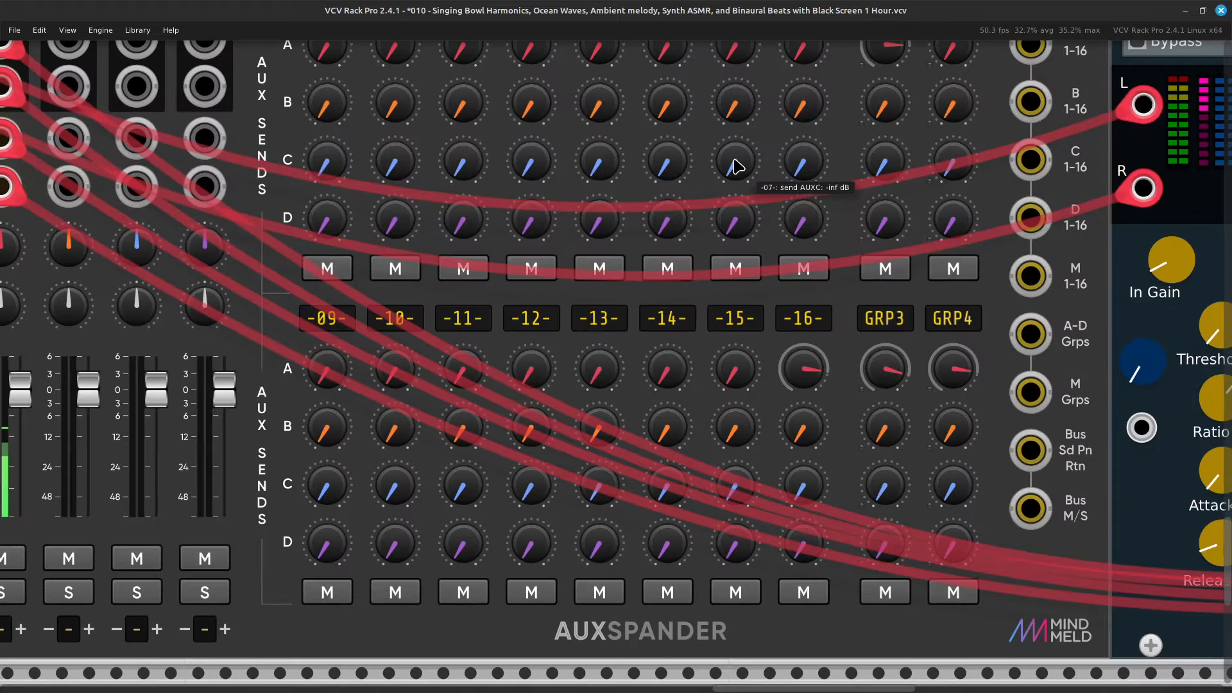
scroll(738, 167, "left", 5)
scroll(738, 167, "up", 5)
scroll(736, 167, "up", 5)
scroll(737, 167, "down", 4)
scroll(736, 166, "left", 13)
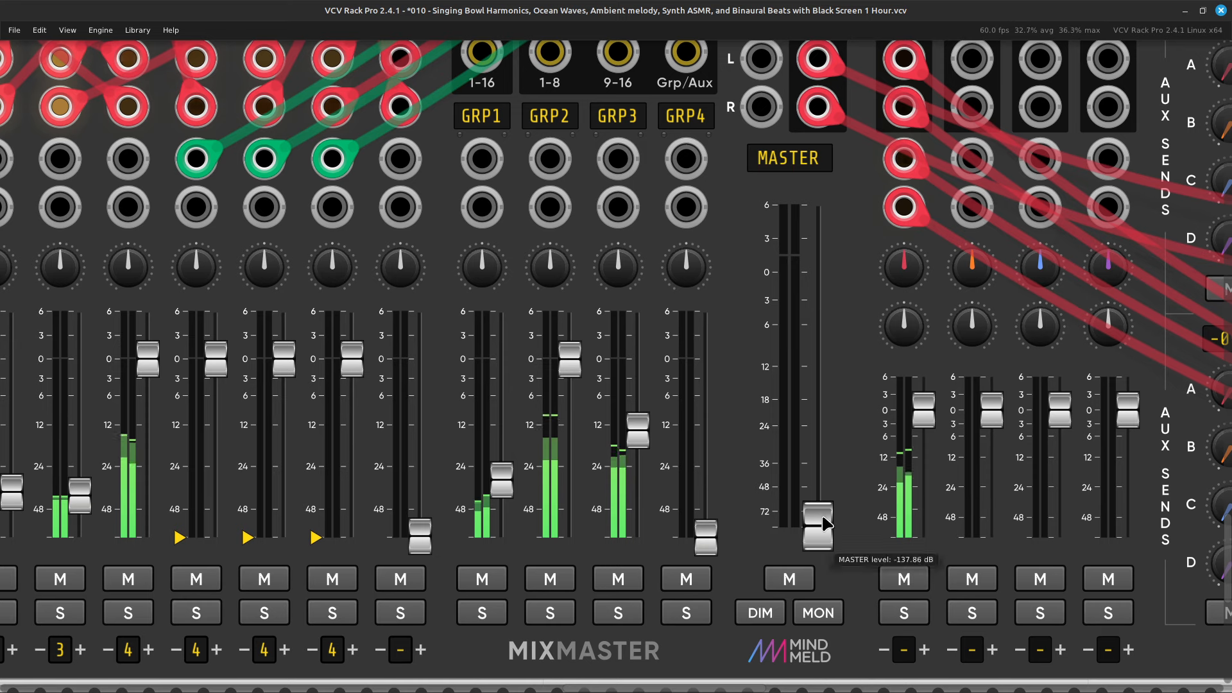
left_click_drag(817, 527, 817, 305)
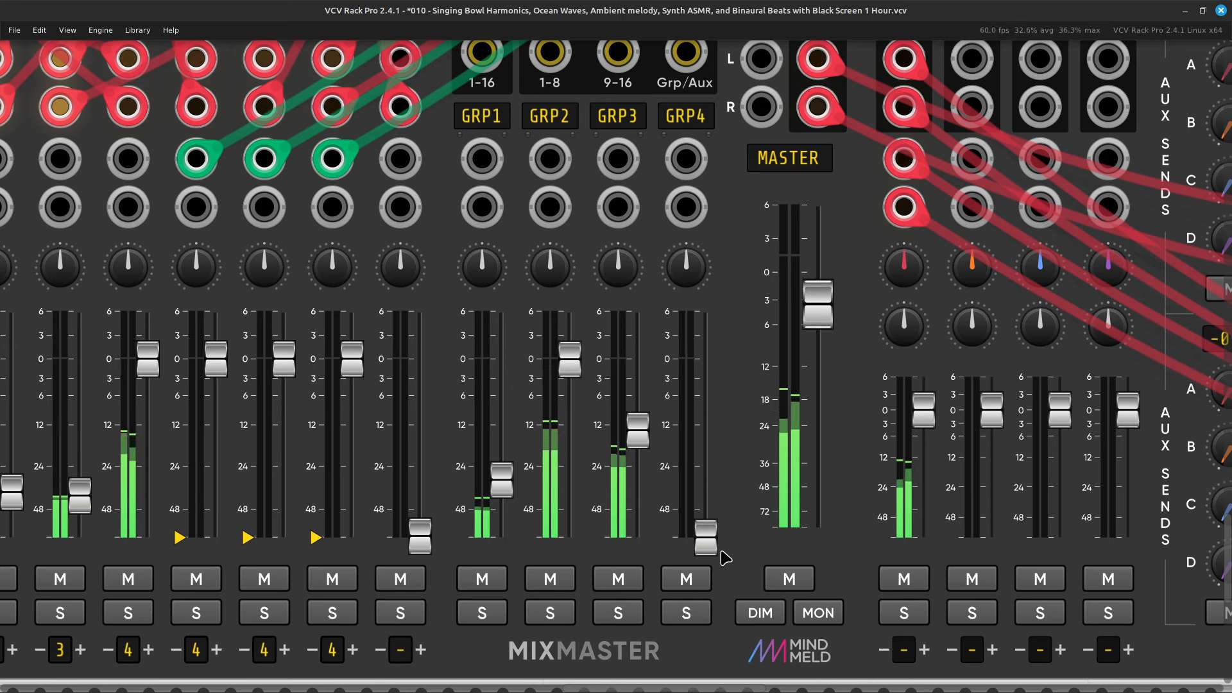
Pull the GRP2 and GRP1 faders on the MixMaster all the way down to -inf dB.
left_click_drag(570, 362, 569, 537)
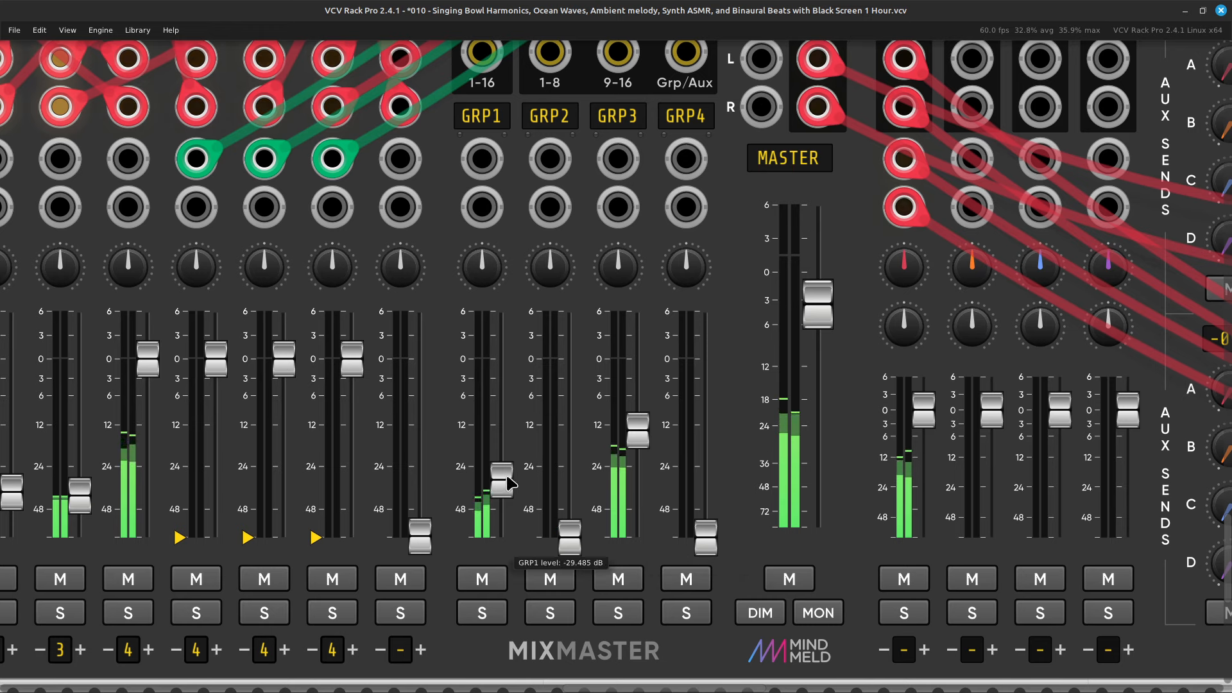
left_click_drag(502, 479, 501, 539)
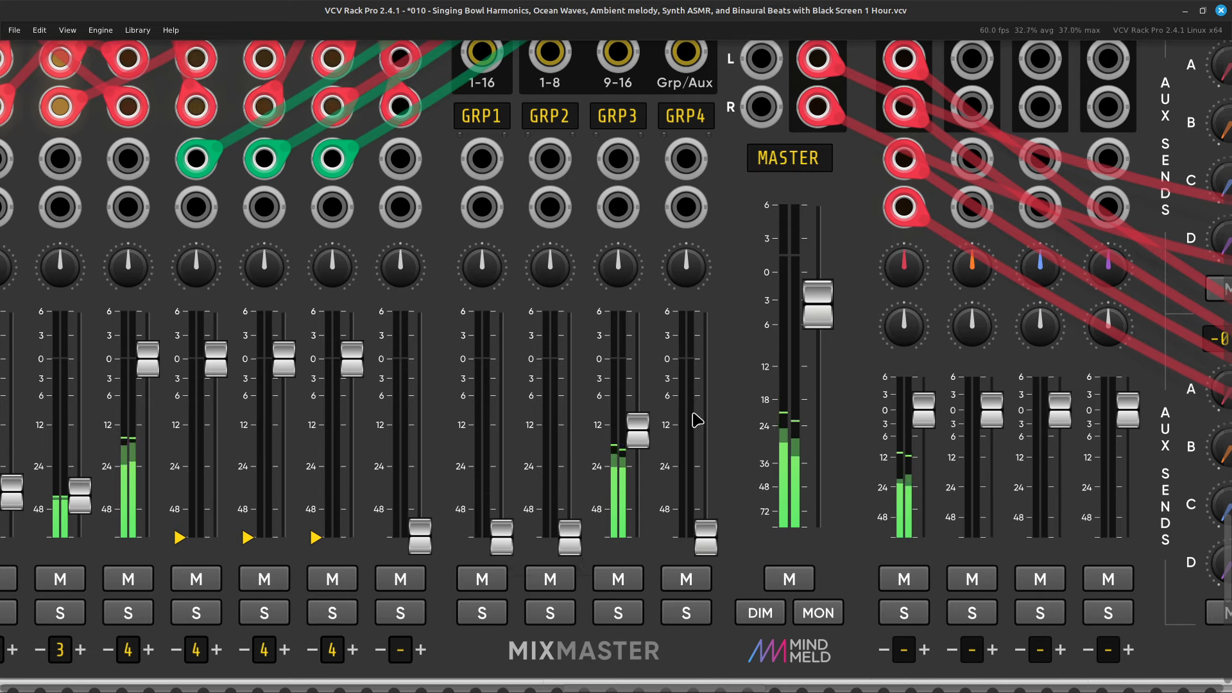
Examine the aux sends, the compressor and reverb chain, and the levels of the channels assigned to group 3.
scroll(693, 421, "right", 10)
scroll(835, 367, "left", 5)
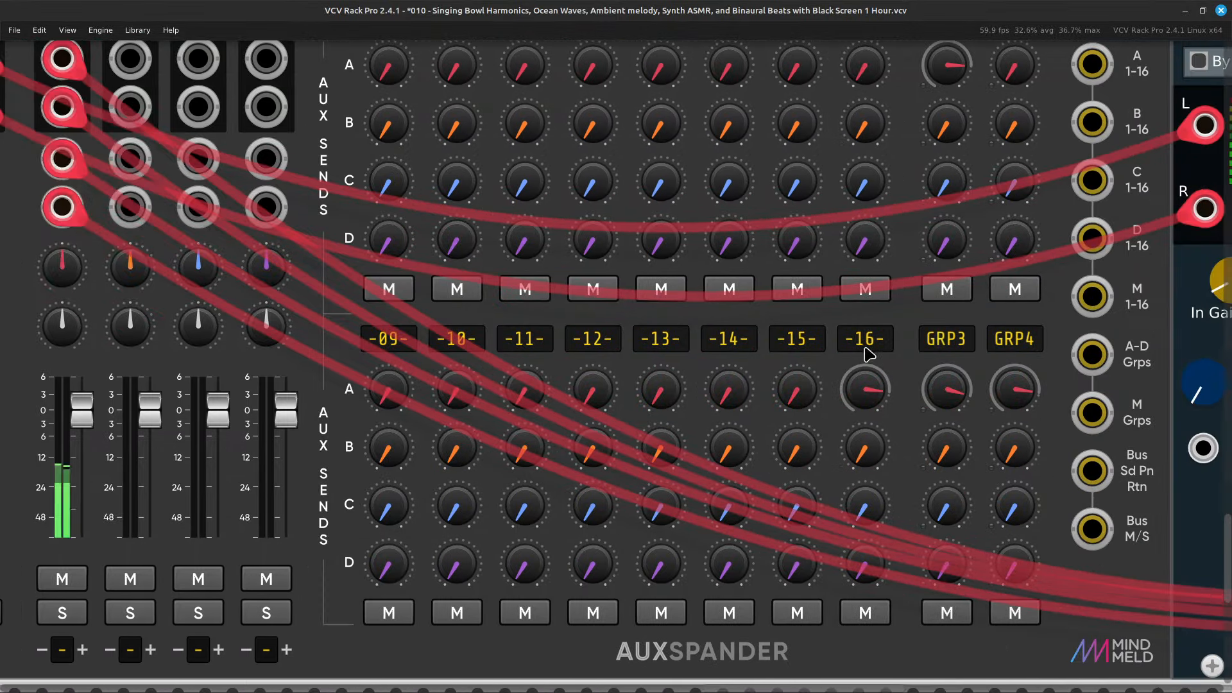
scroll(922, 345, "right", 10)
scroll(922, 345, "right", 2)
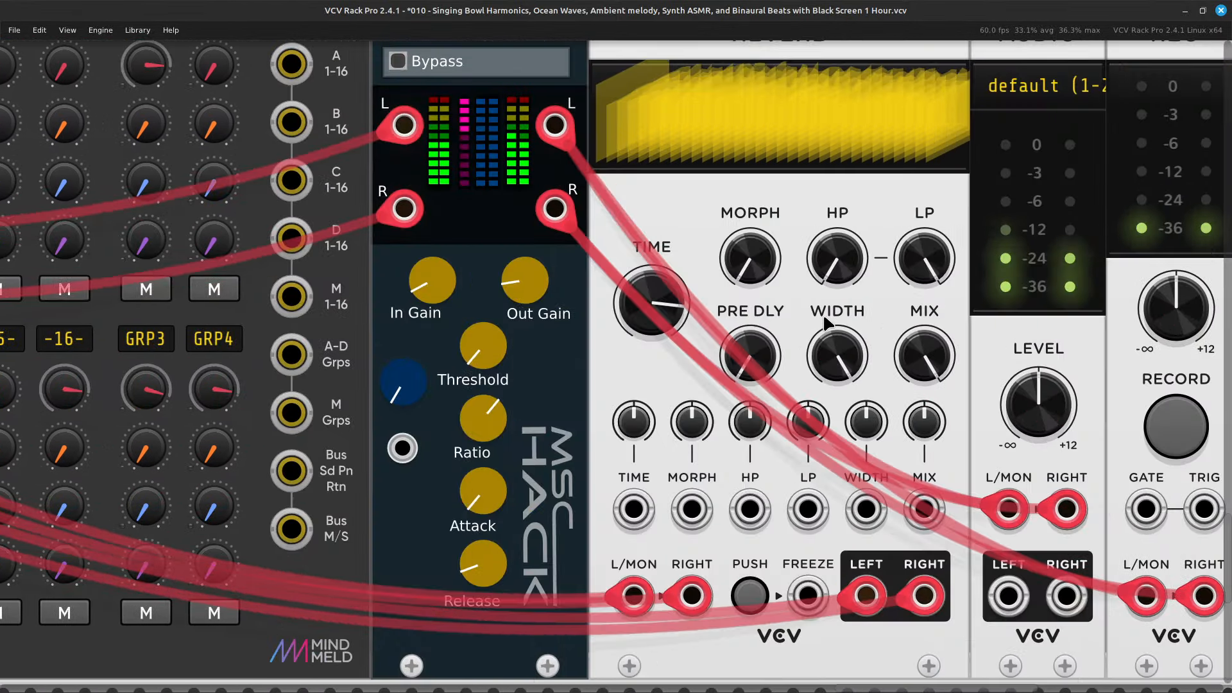
scroll(520, 365, "left", 12)
scroll(563, 377, "left", 4)
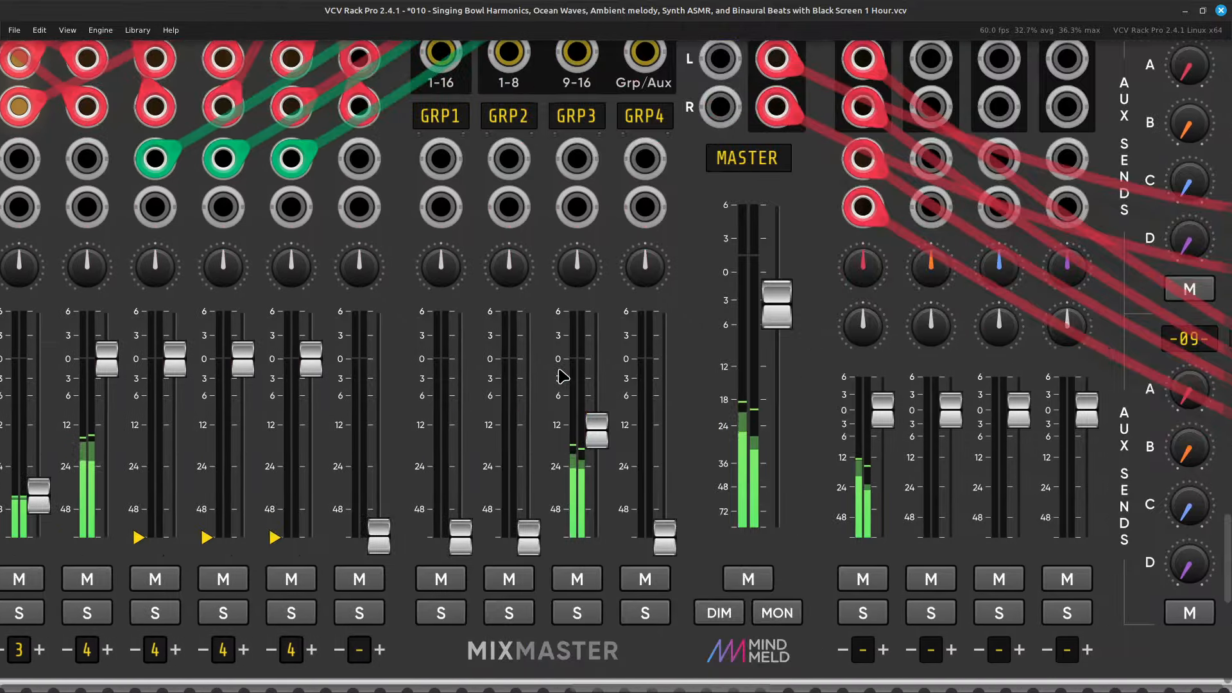
scroll(641, 411, "left", 14)
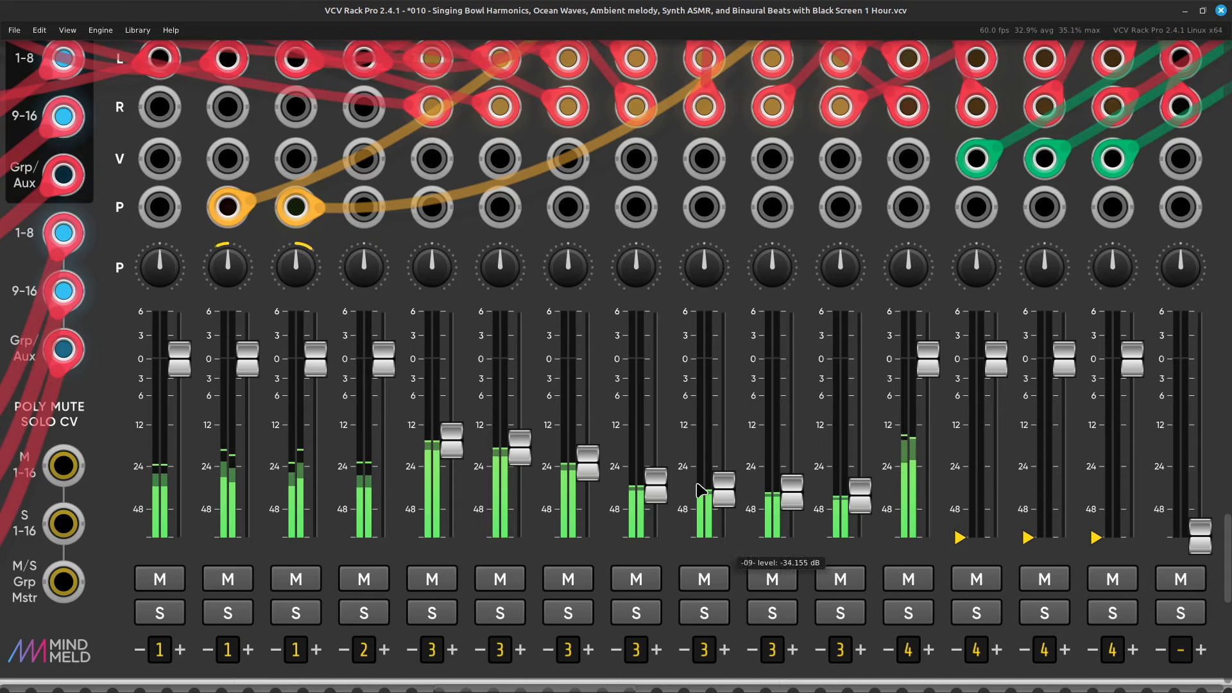
scroll(873, 513, "right", 20)
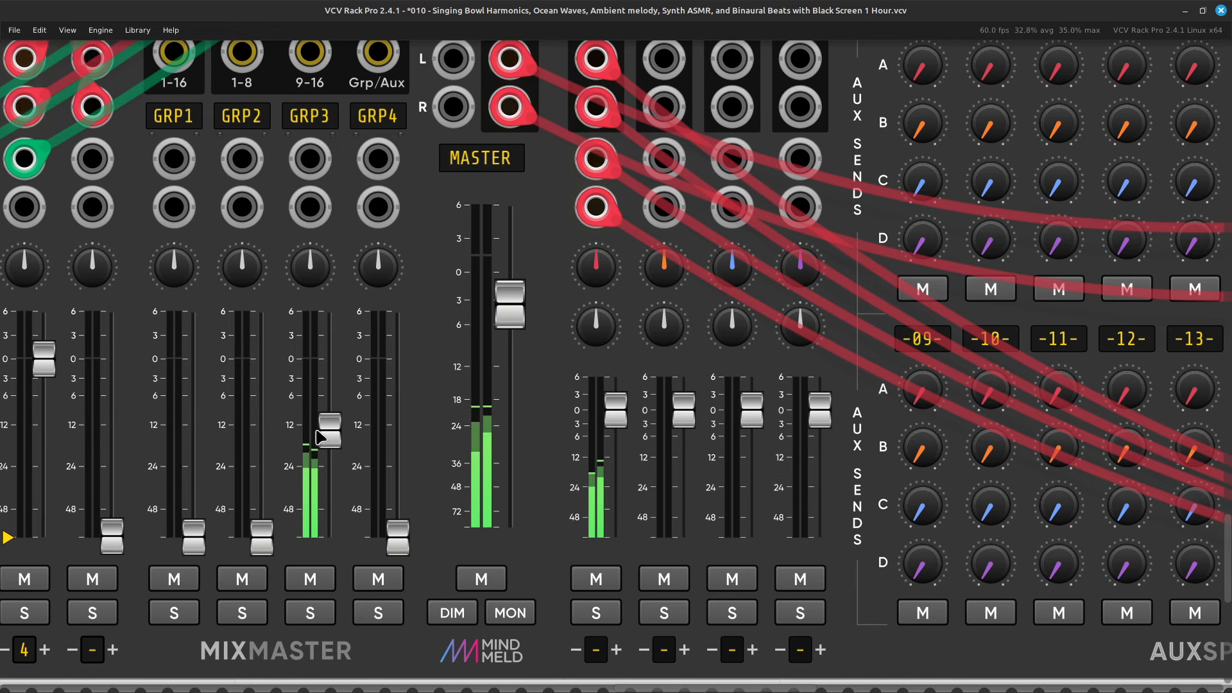
mouse_move(329, 445)
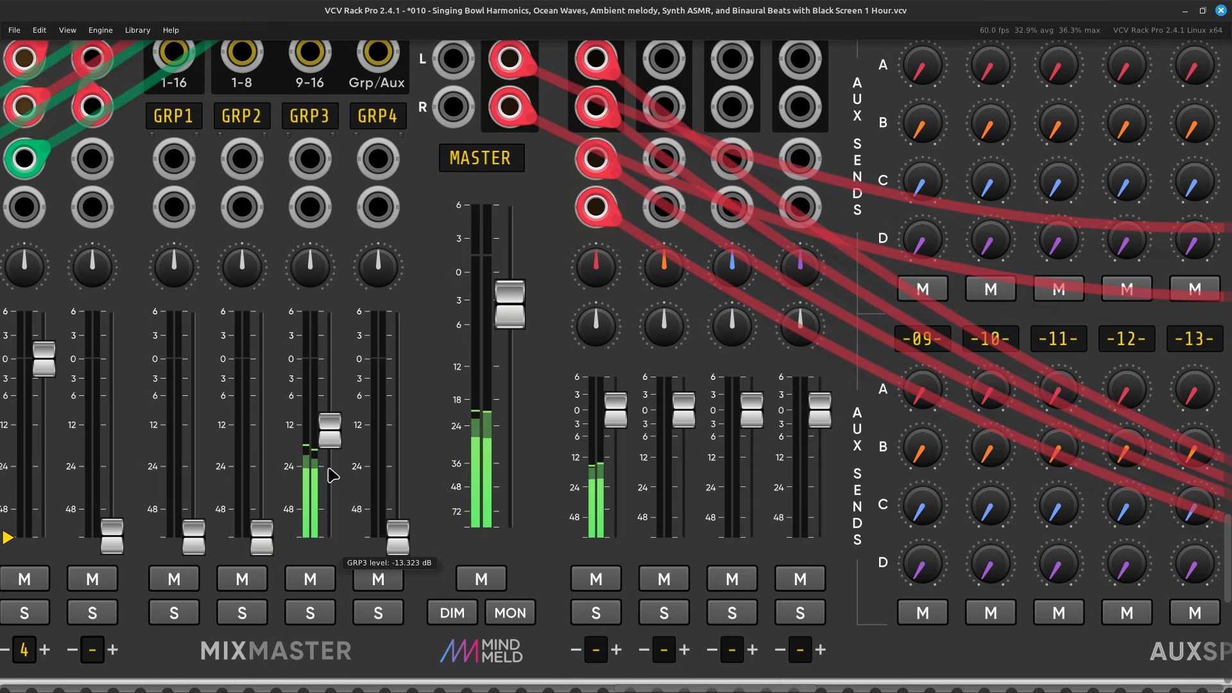
scroll(539, 453, "left", 5)
mouse_move(502, 489)
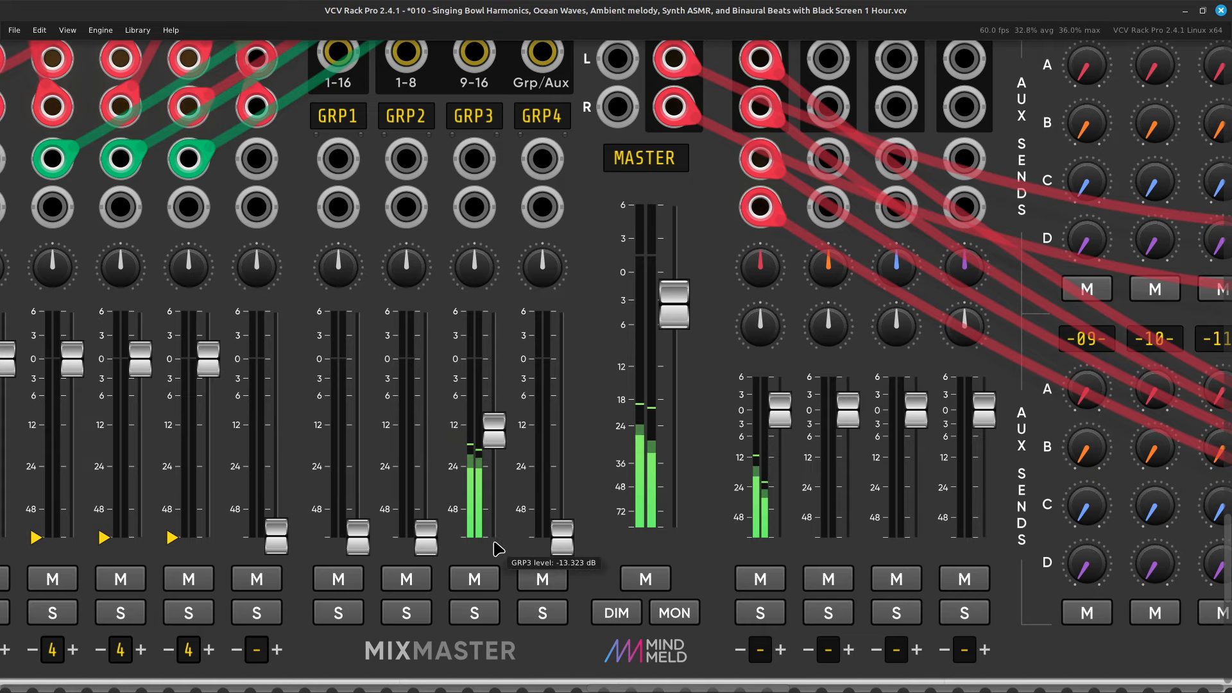
Turn GRP3's AUX A send on the AuxSpander down to -inf dB.
scroll(506, 497, "right", 10)
scroll(509, 426, "right", 15)
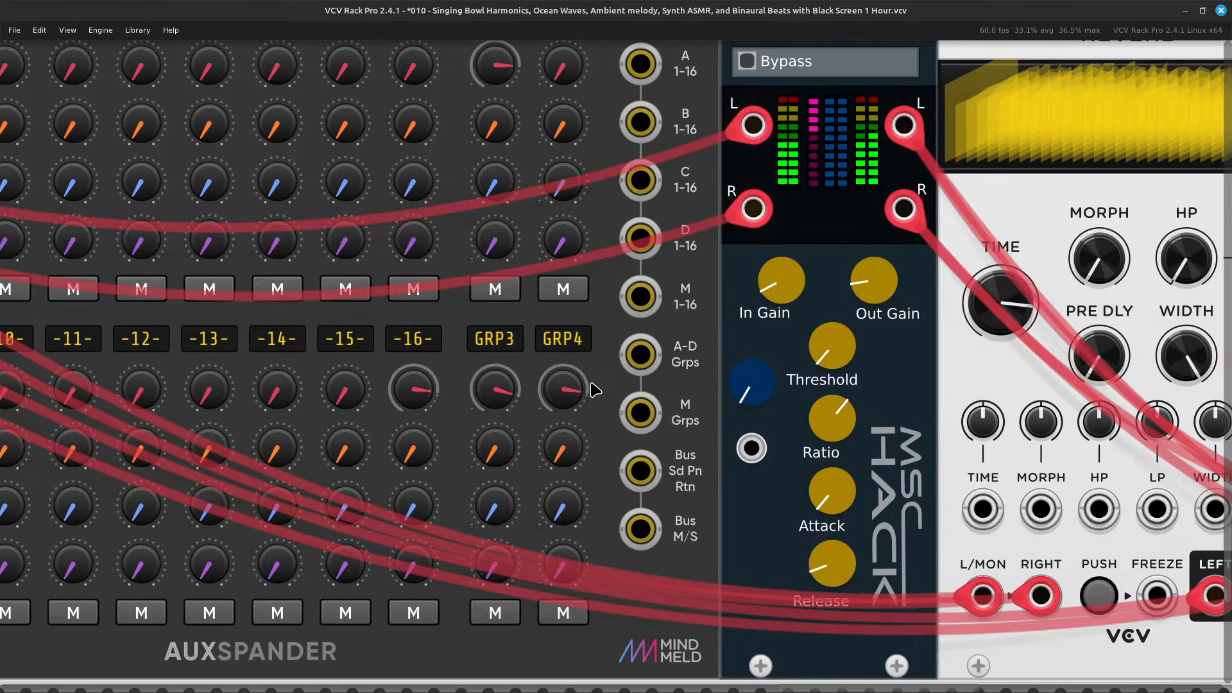
mouse_move(487, 406)
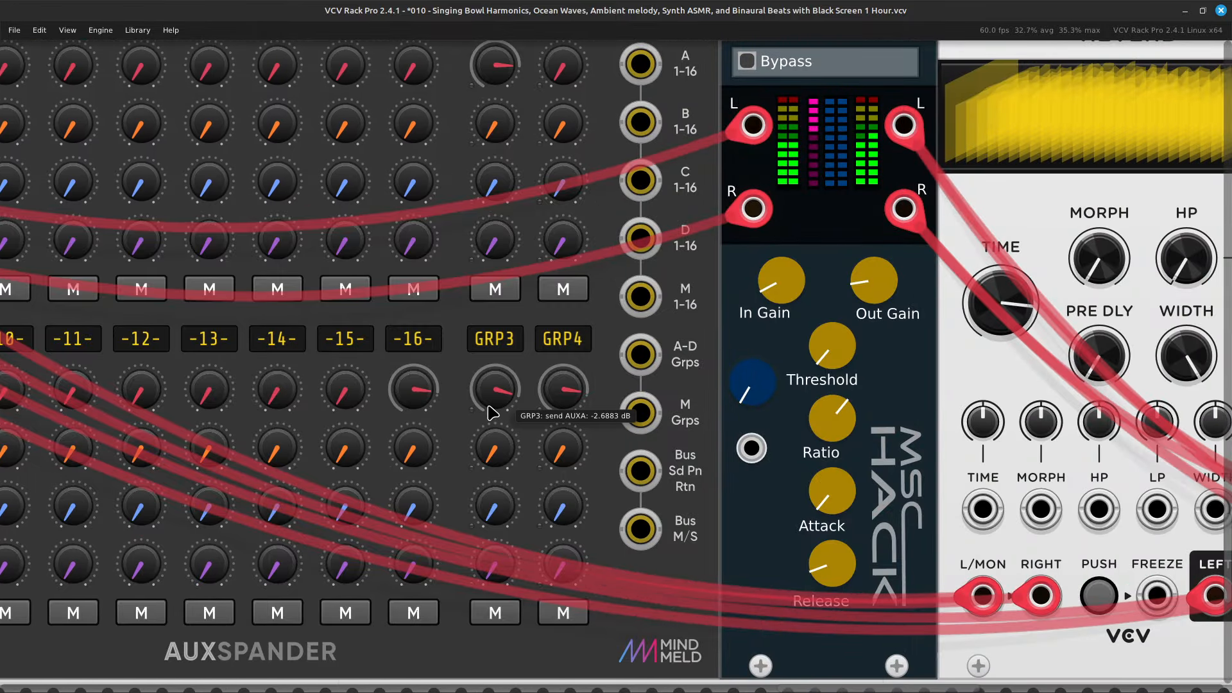
left_click_drag(488, 407, 488, 488)
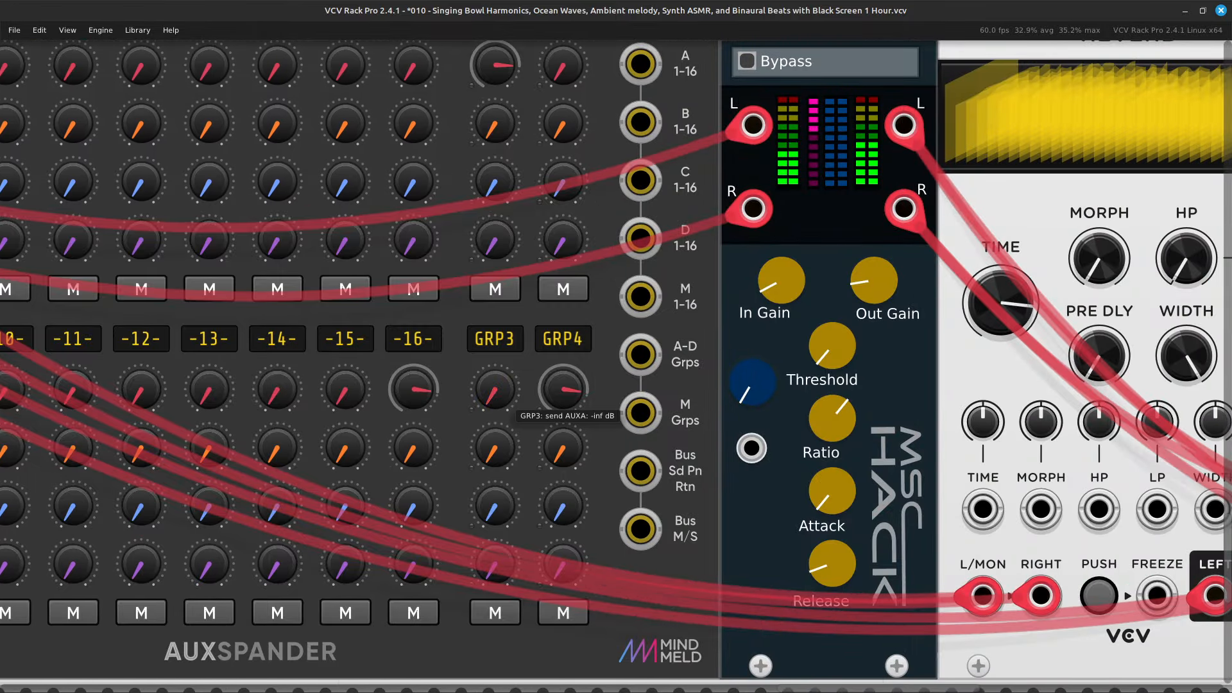
Try the channel 05 fader at 0 dB and settle it at about -12 dB.
scroll(455, 413, "left", 20)
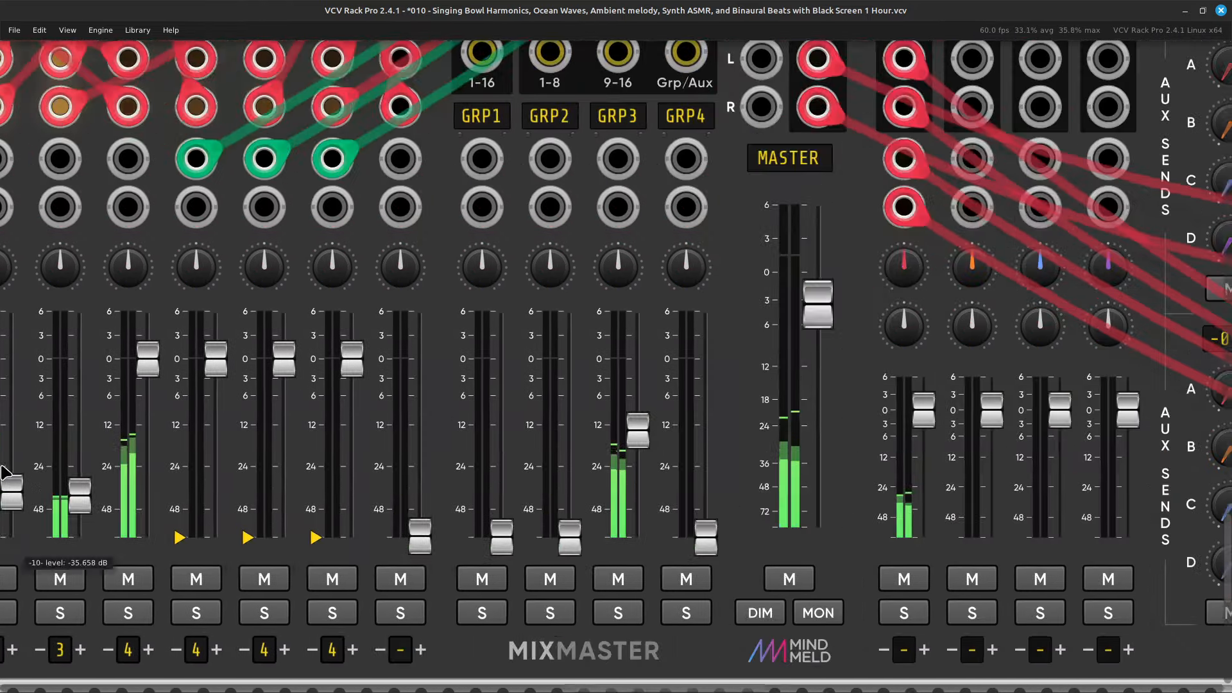
scroll(5, 473, "left", 15)
mouse_move(493, 480)
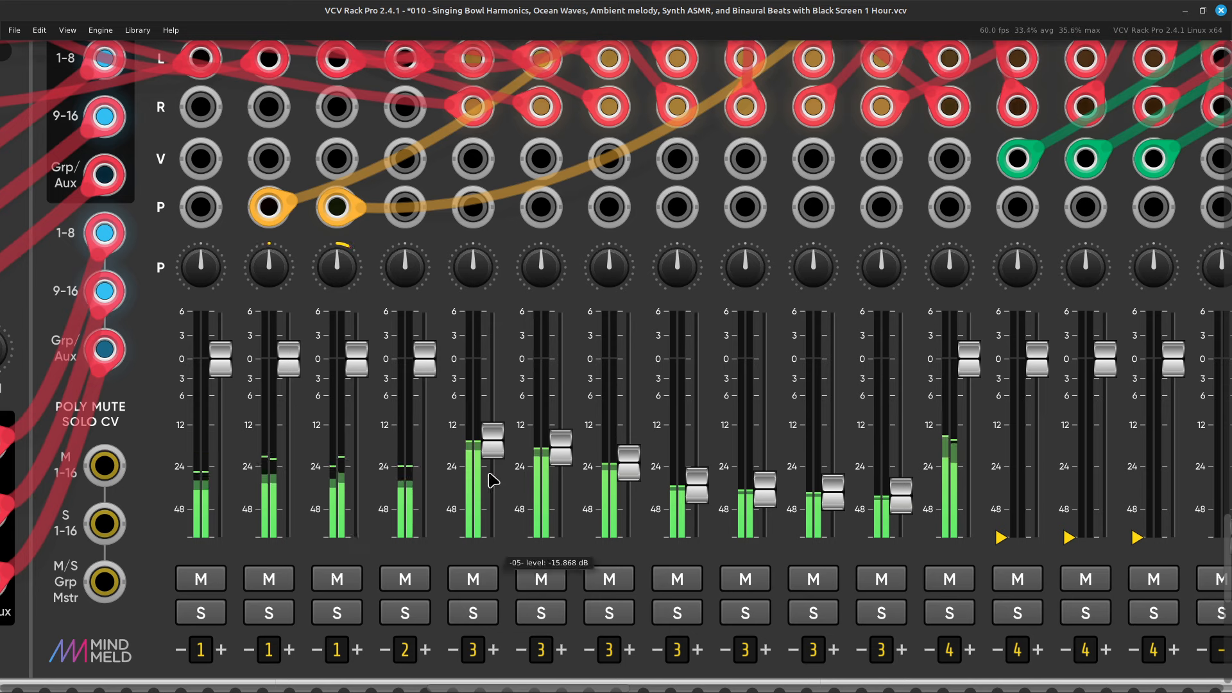
left_click_drag(493, 480, 493, 359)
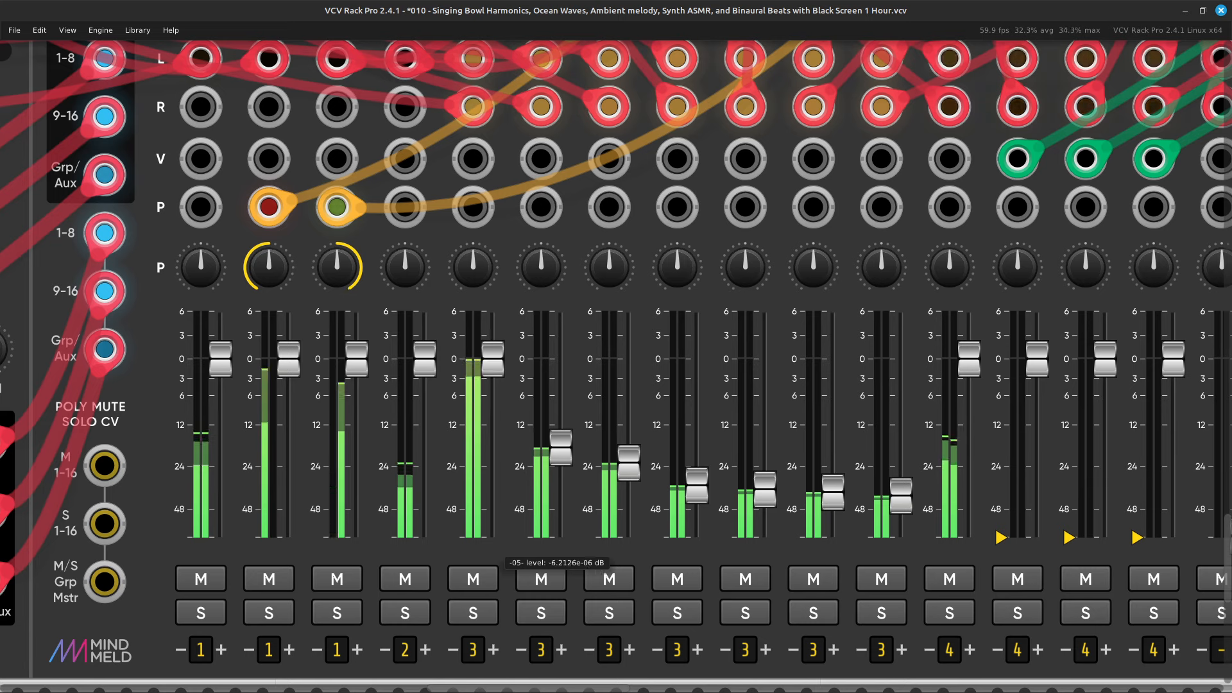
left_click_drag(493, 398, 493, 424)
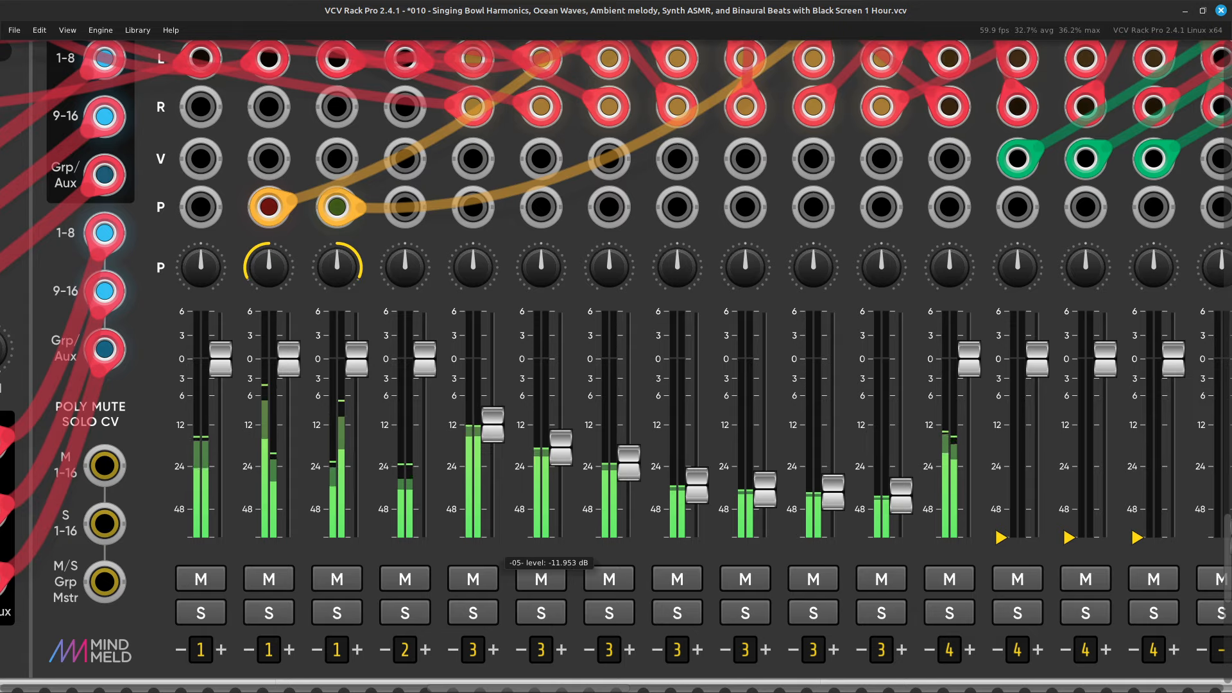
Pull the GRP3 fader down to -inf dB and raise the channel 16 fader to about 0 dB.
scroll(501, 445, "right", 5)
scroll(501, 442, "right", 20)
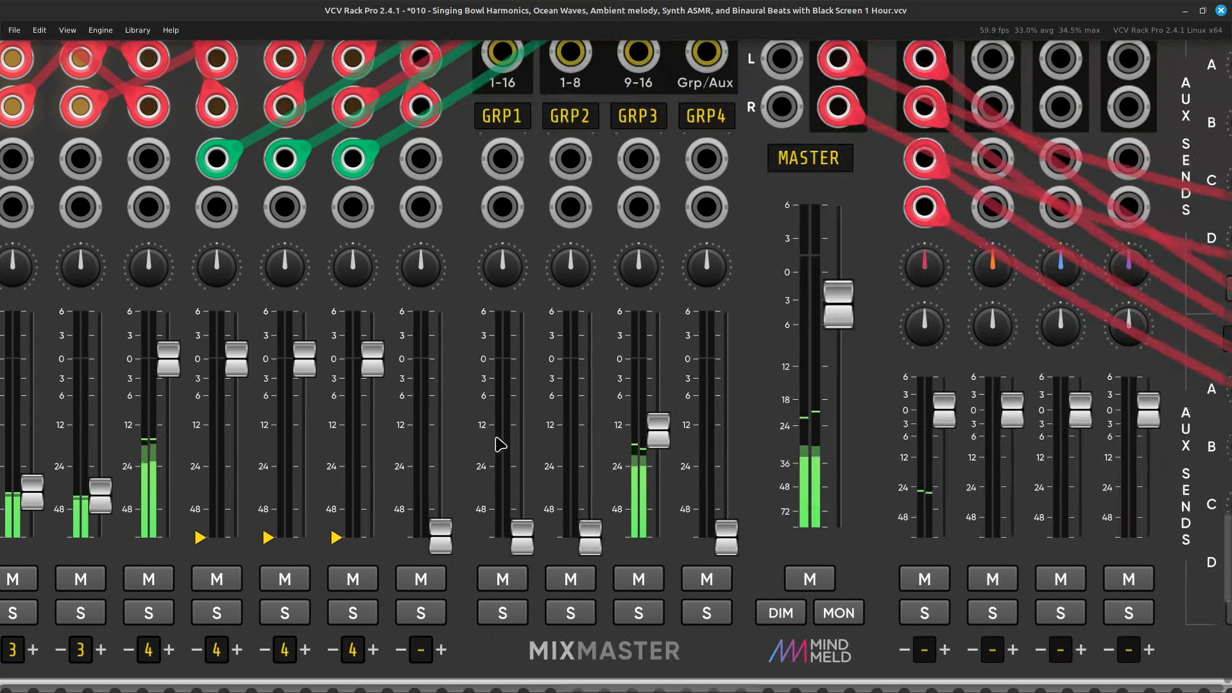
scroll(523, 443, "left", 10)
scroll(571, 471, "left", 6)
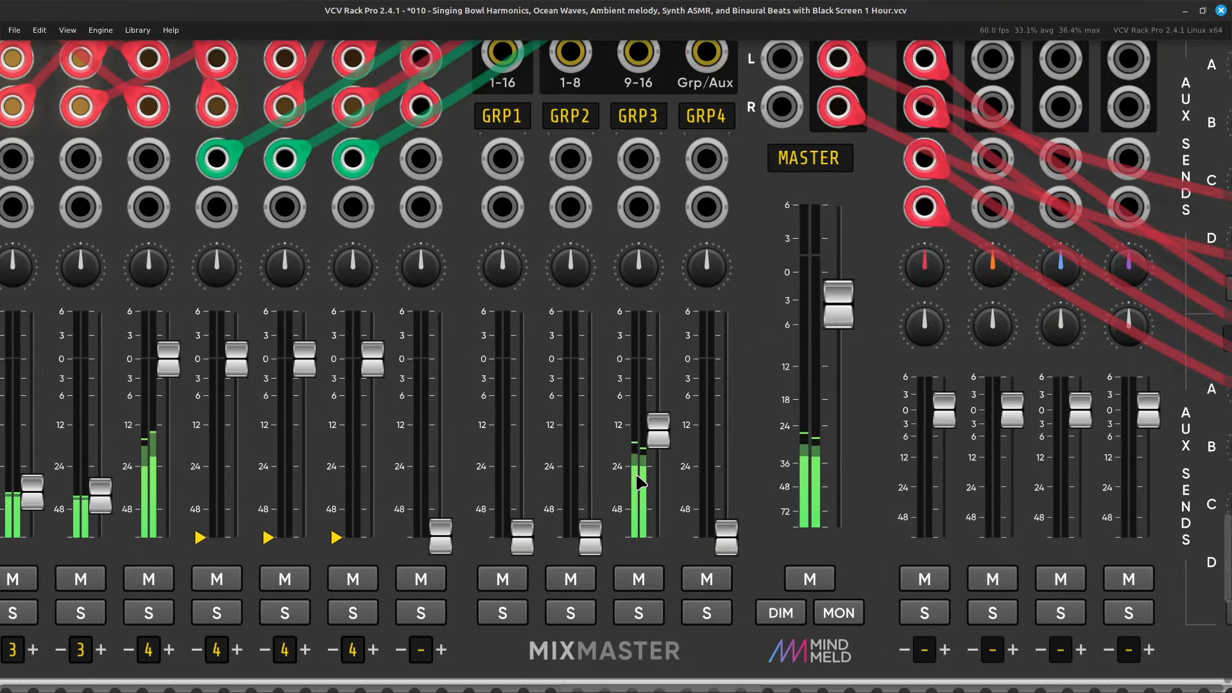
left_click_drag(658, 429, 657, 537)
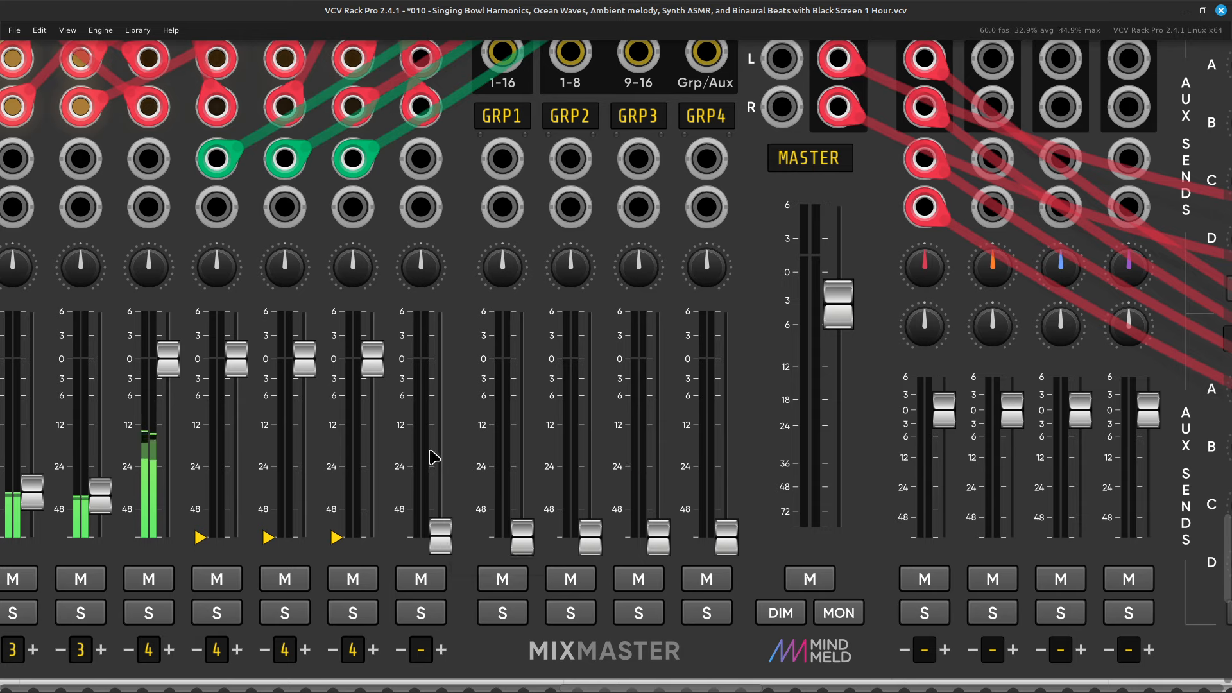
left_click_drag(440, 536, 441, 361)
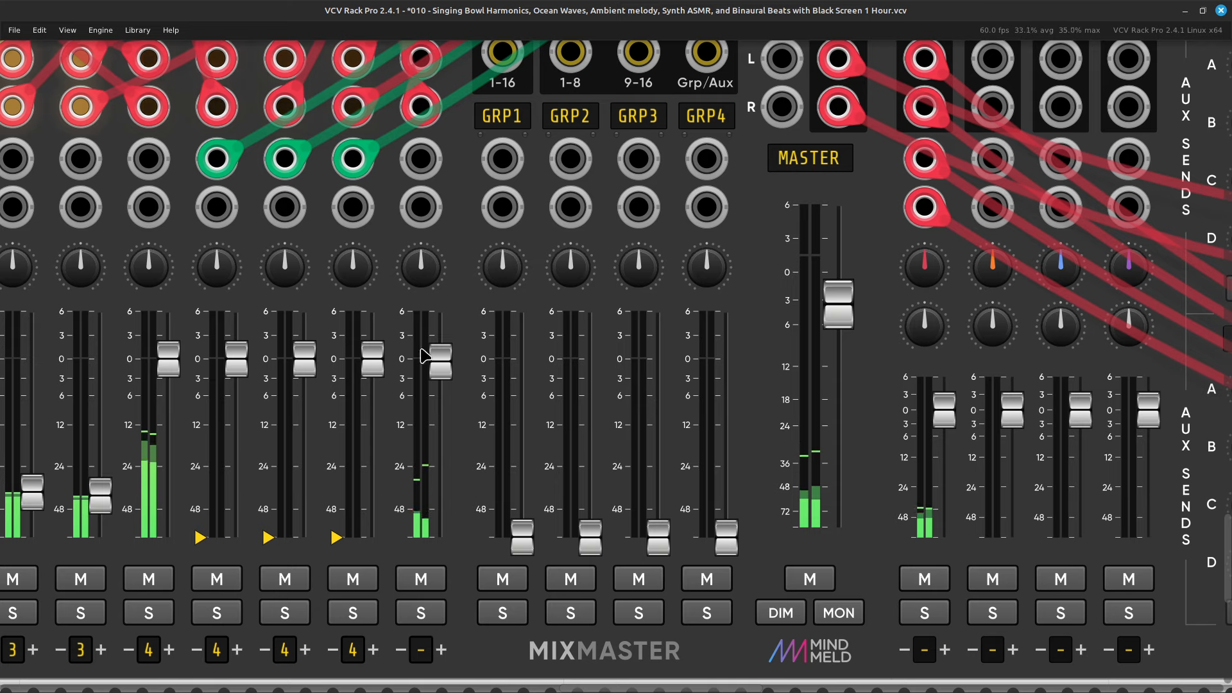
Bring the group faders back up and balance them at about -18 dB for GRP1, -5 dB for GRP2 and -21 dB for GRP3.
mouse_move(429, 425)
left_click_drag(532, 534, 531, 430)
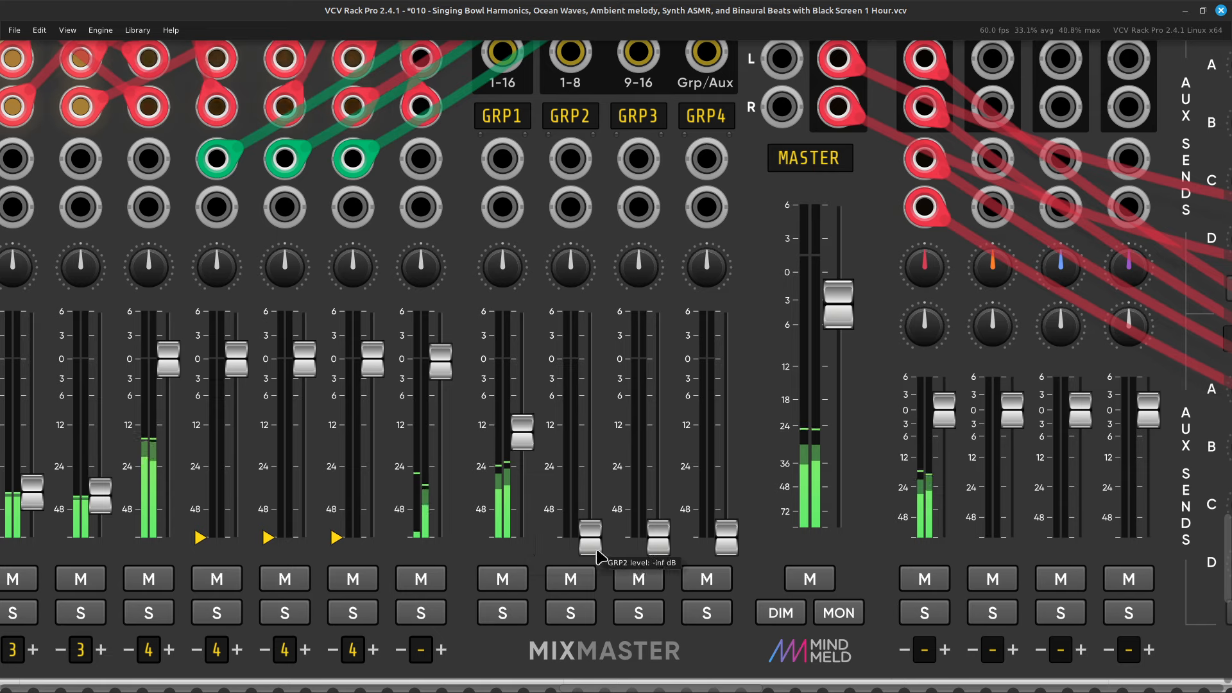
left_click_drag(594, 542, 593, 372)
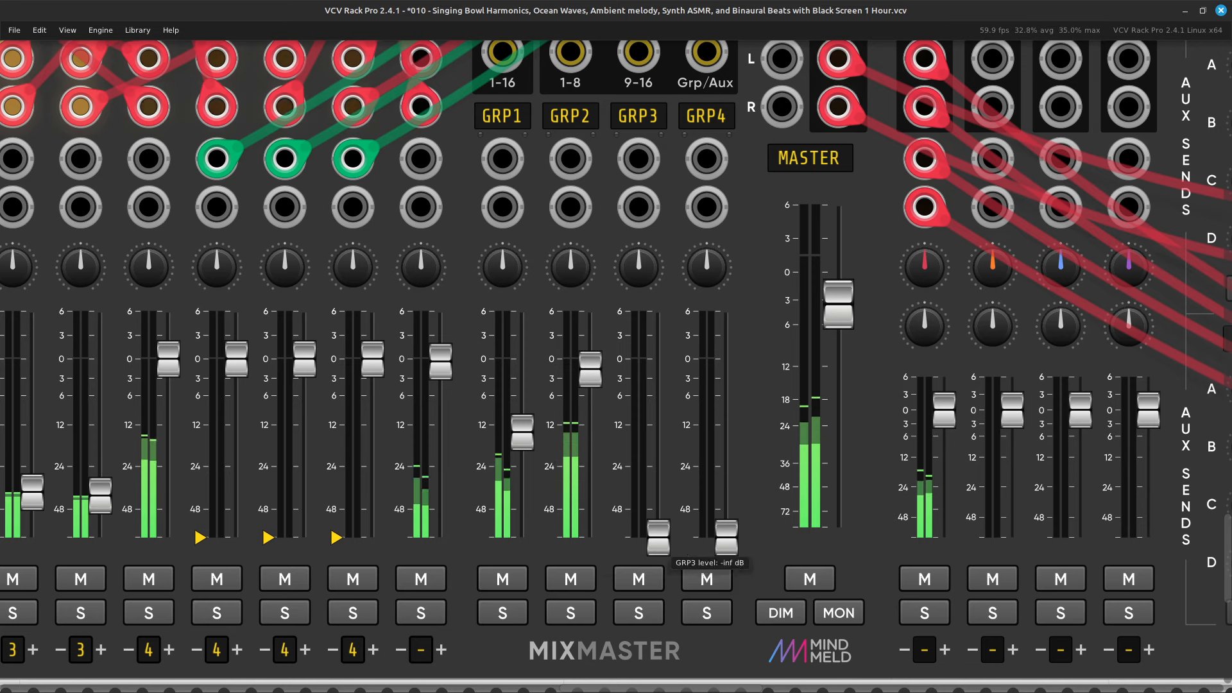
left_click_drag(658, 538, 659, 436)
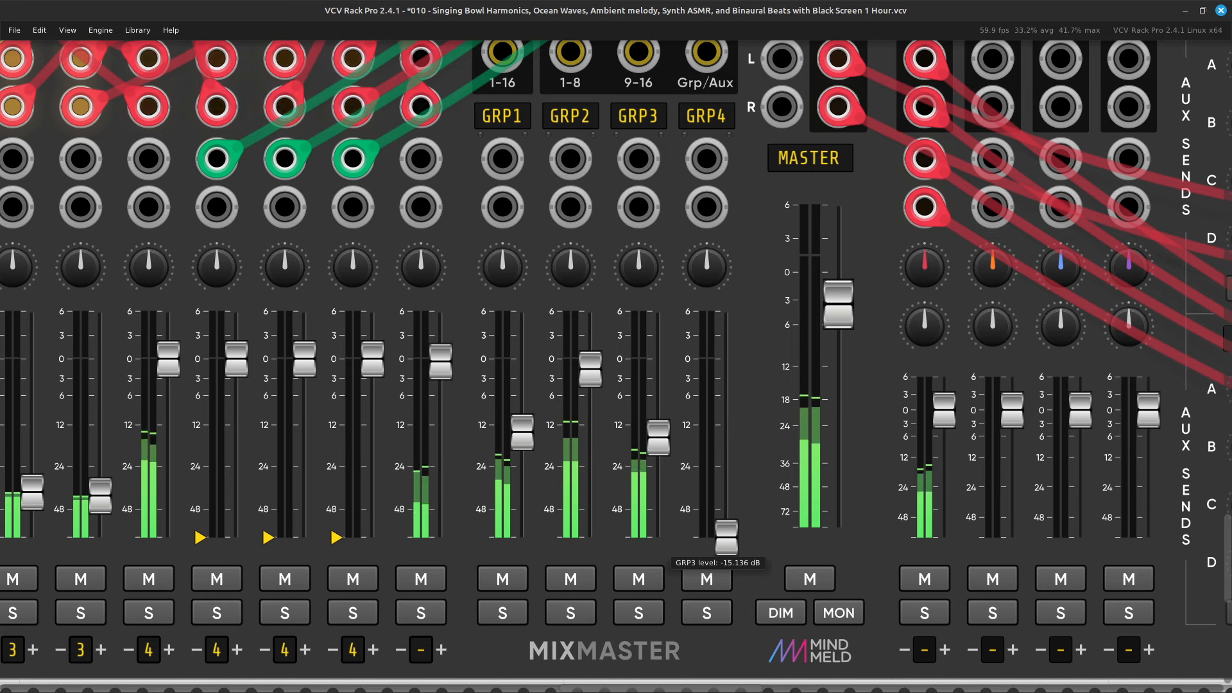
left_click_drag(659, 438, 658, 457)
mouse_move(530, 438)
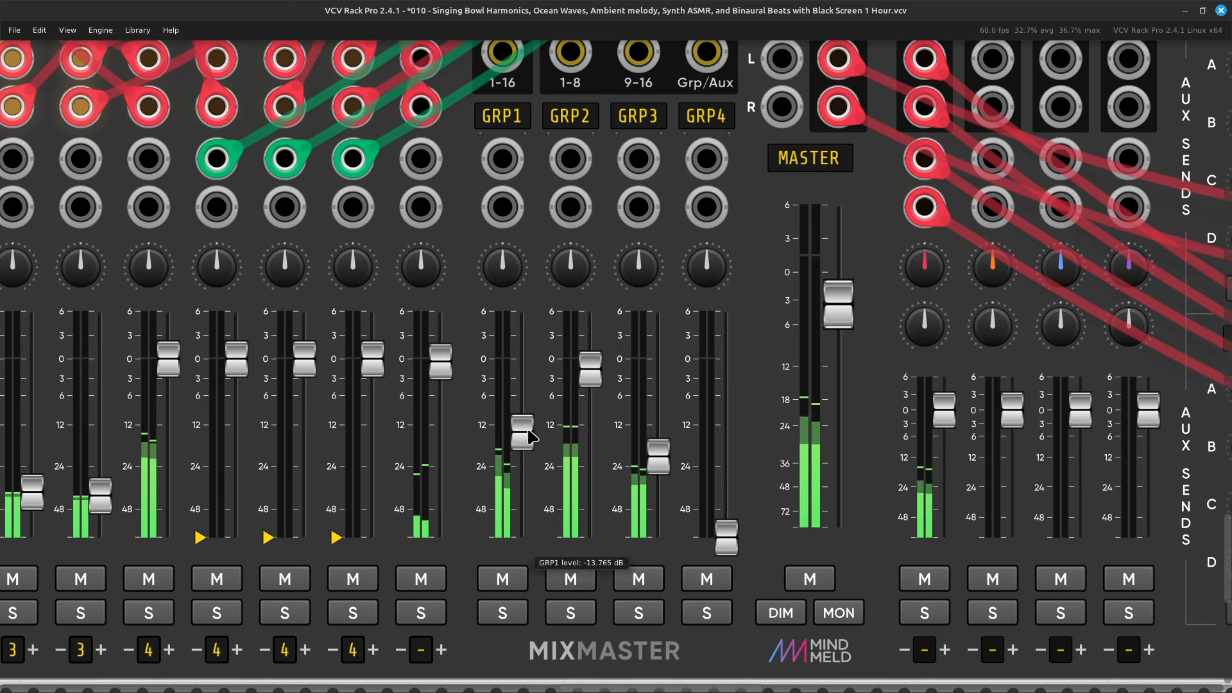
left_click_drag(526, 440, 526, 454)
left_click_drag(589, 374, 588, 398)
Save the current patch and open the recent patch "005 - Synth ASMR Prickles Accupuncture for the Mind".
mouse_move(533, 539)
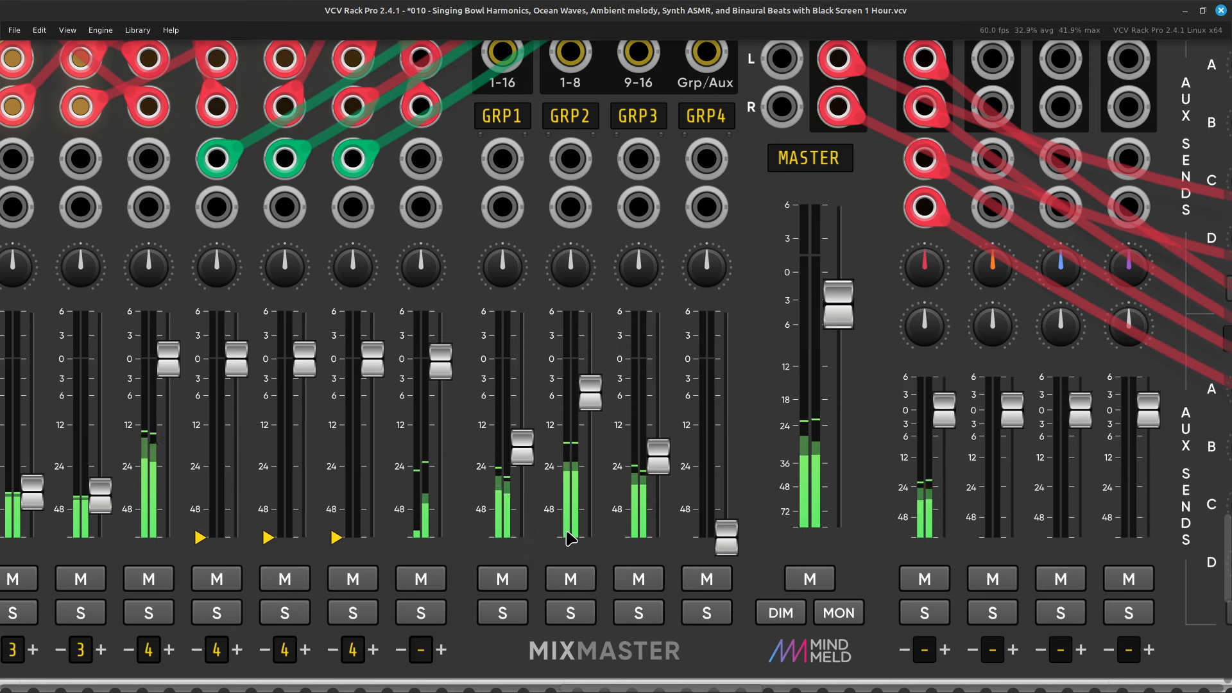
mouse_move(585, 532)
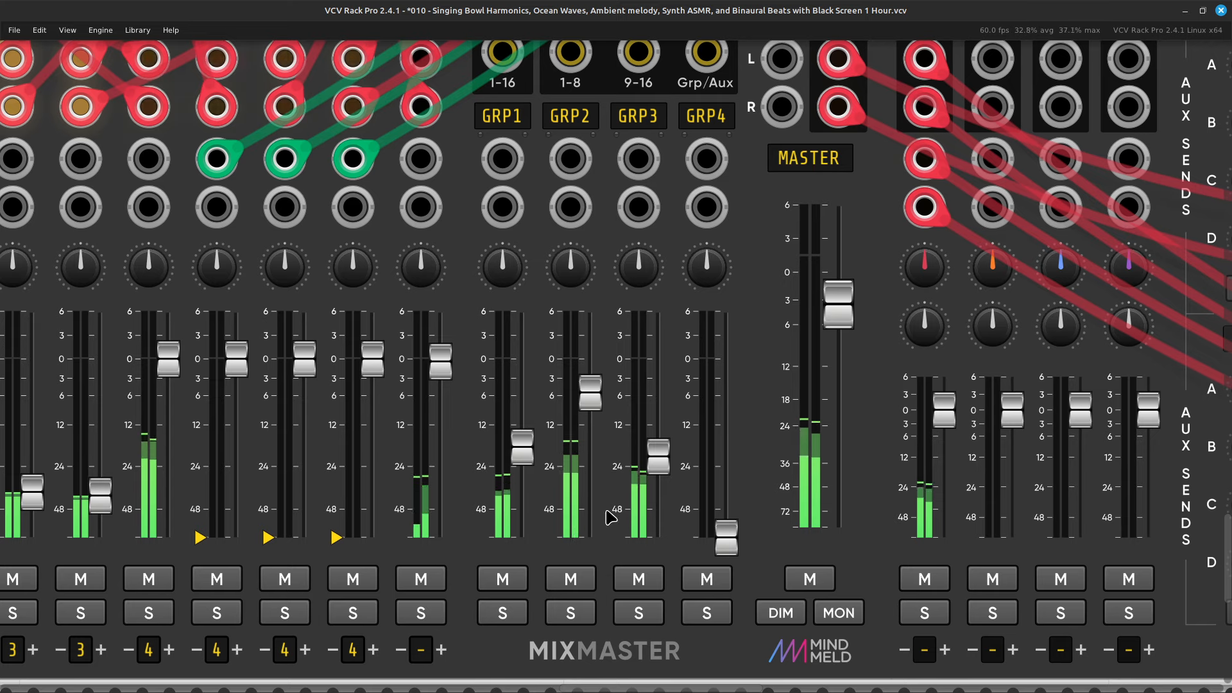
key("ctrl+s")
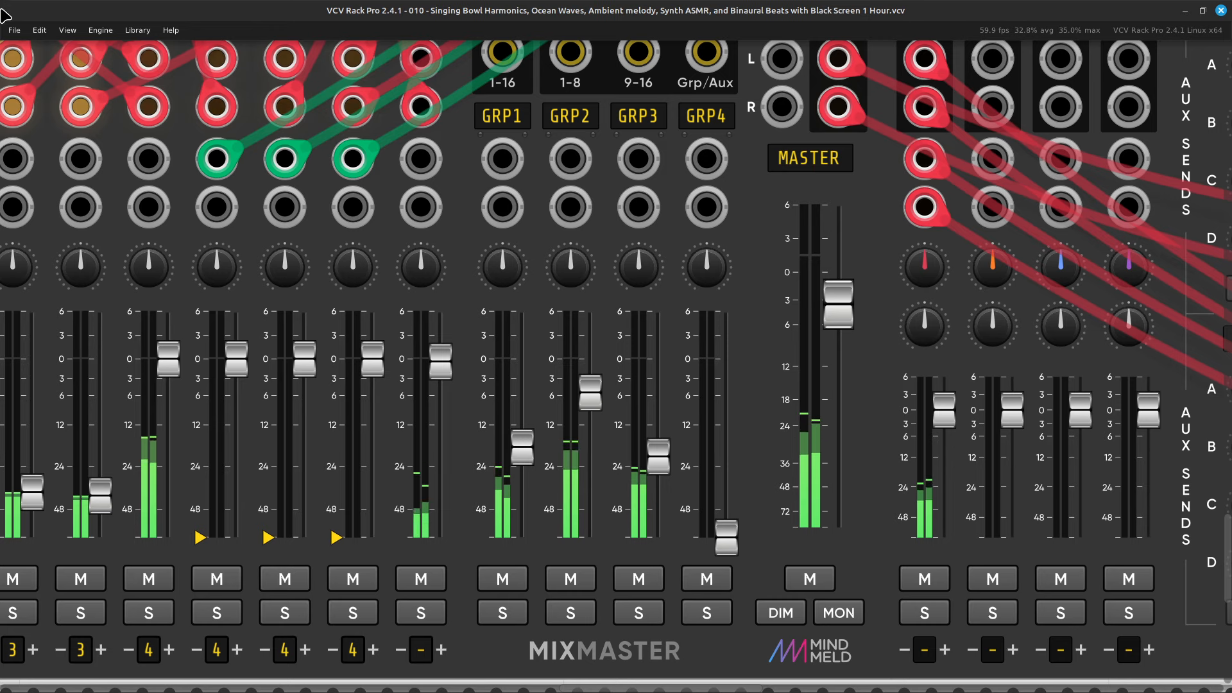
left_click(11, 31)
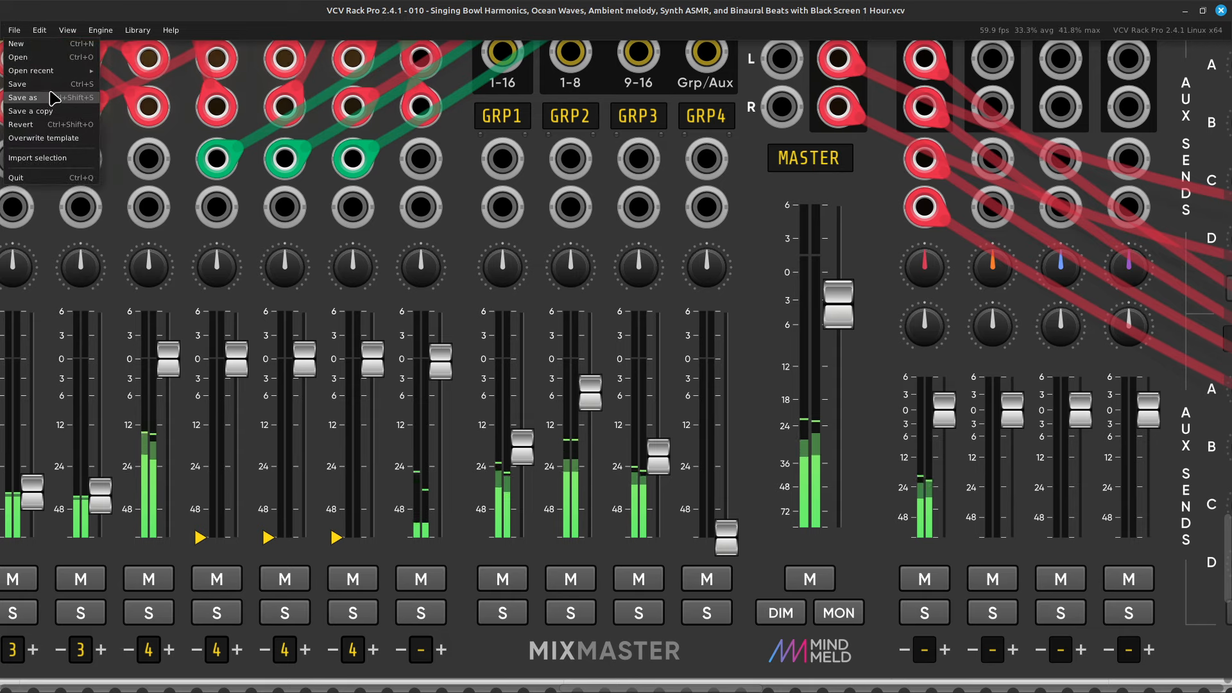
mouse_move(86, 71)
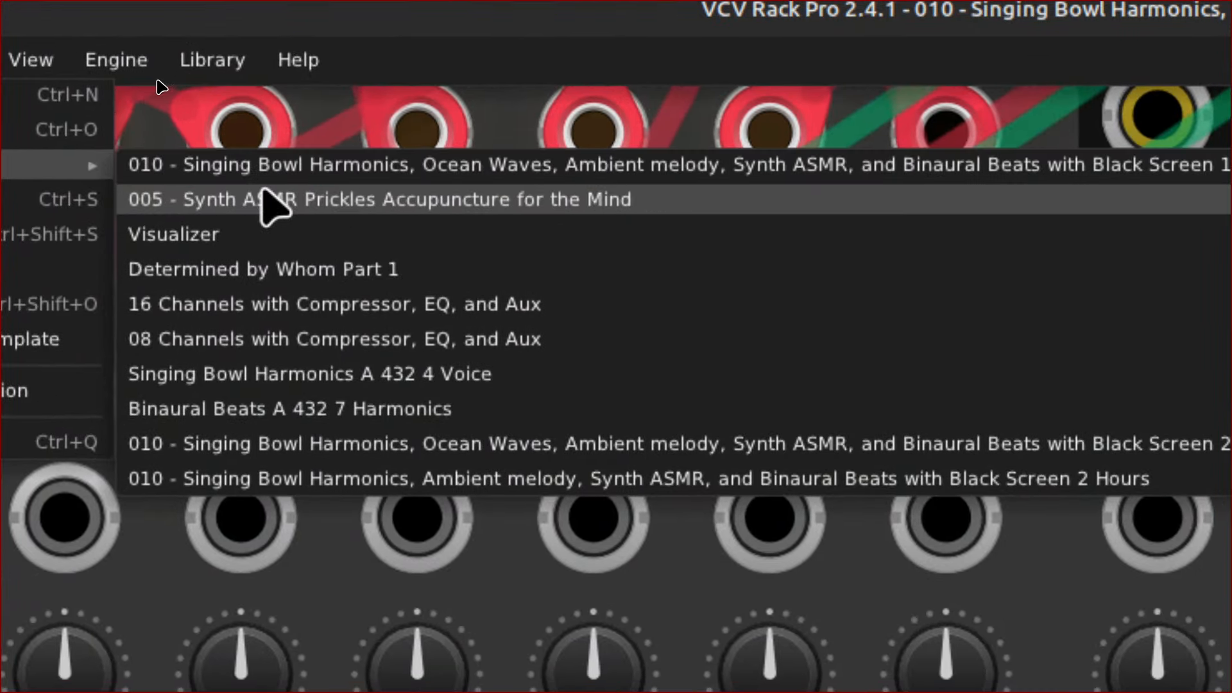
left_click(265, 196)
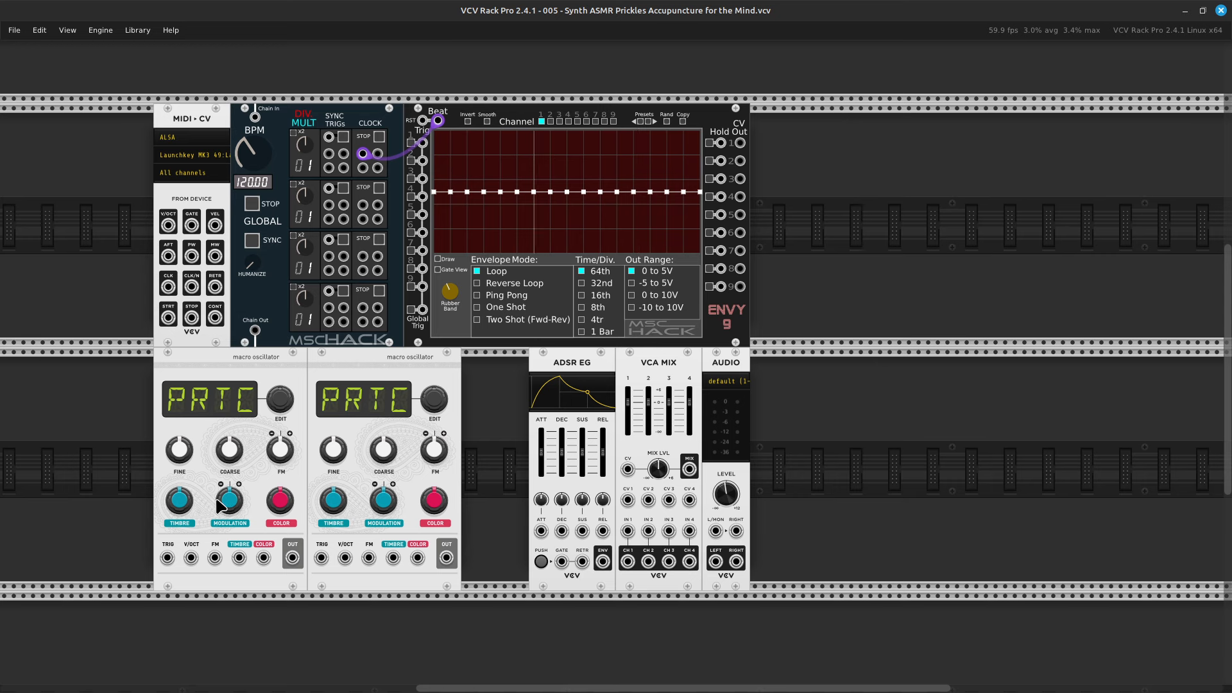
Connect the MIDI-CV V/OCT output to the first macro oscillator's V/OCT input with an orange cable.
scroll(216, 507, "up", 5)
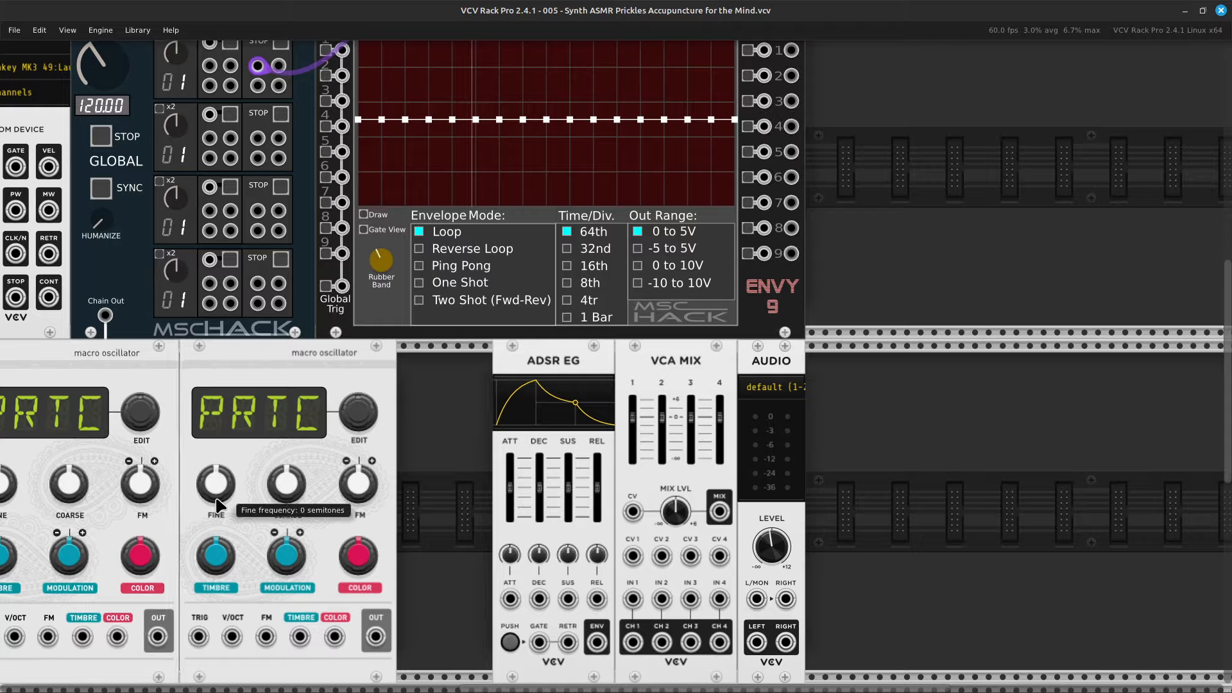
scroll(216, 506, "down", 4)
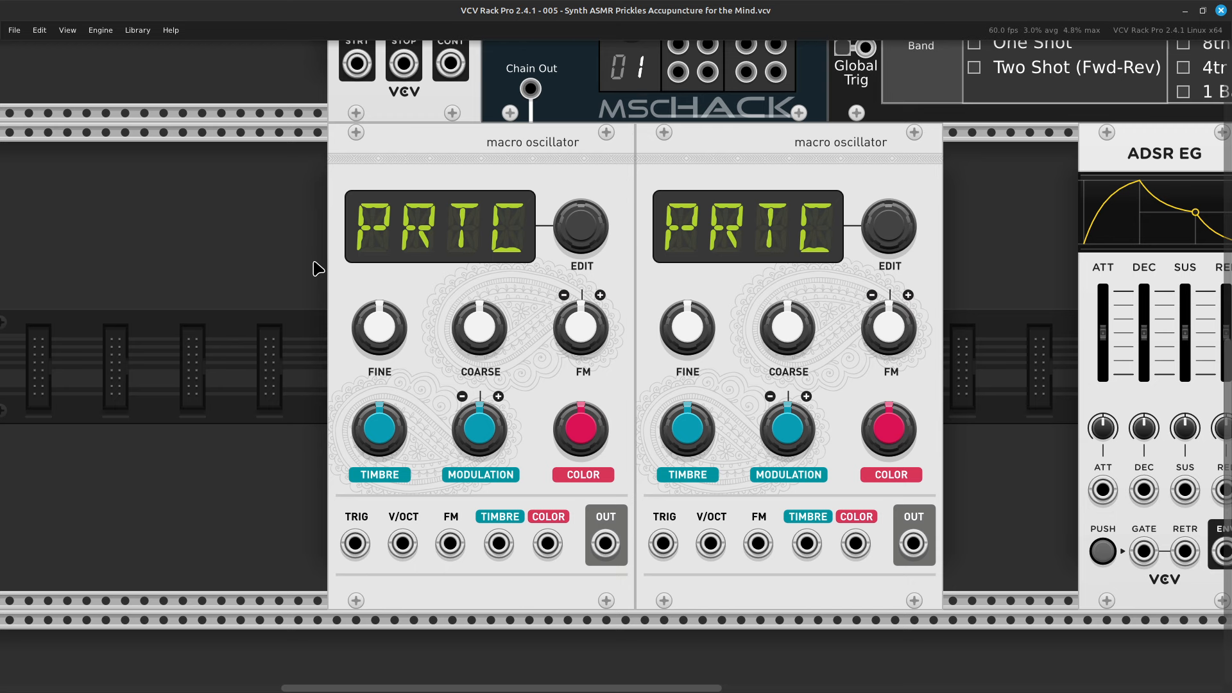
scroll(319, 268, "up", 10)
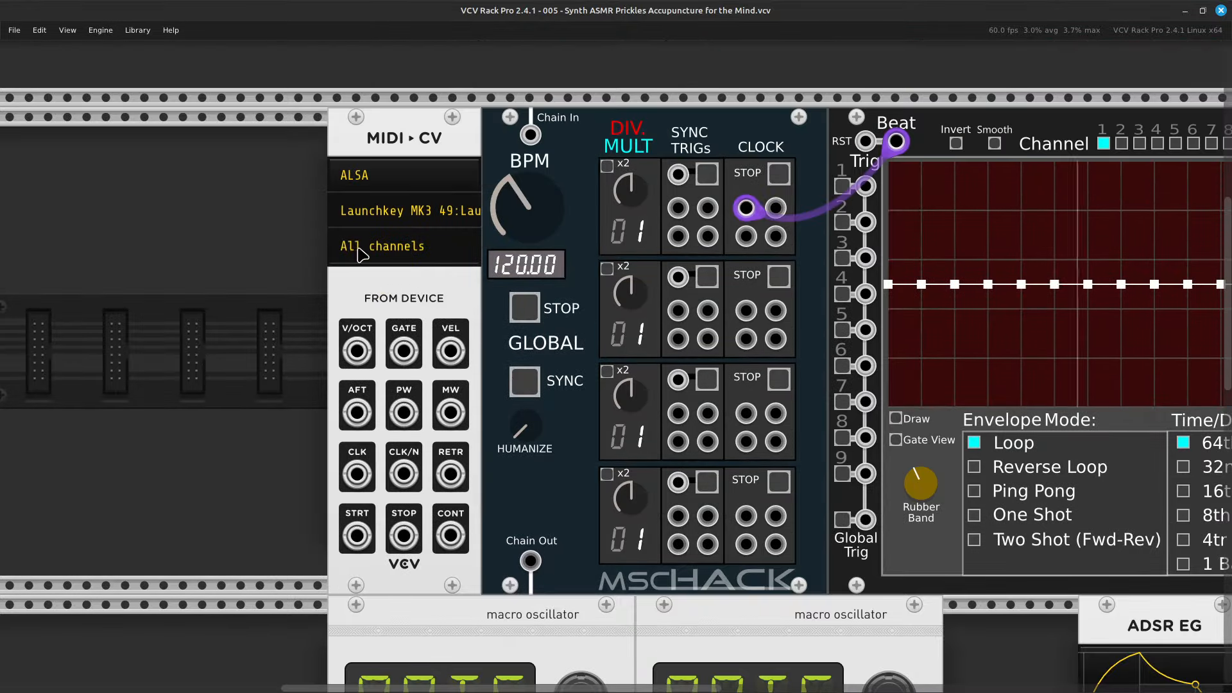
right_click(357, 356)
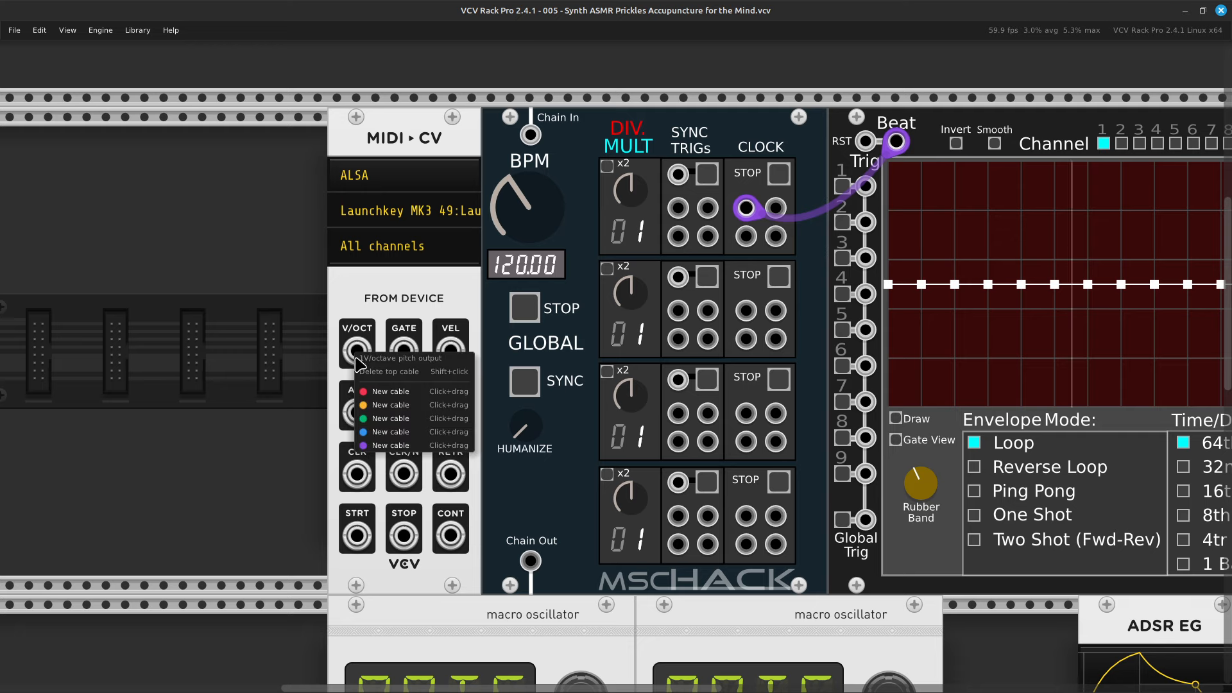
left_click_drag(390, 418, 375, 341)
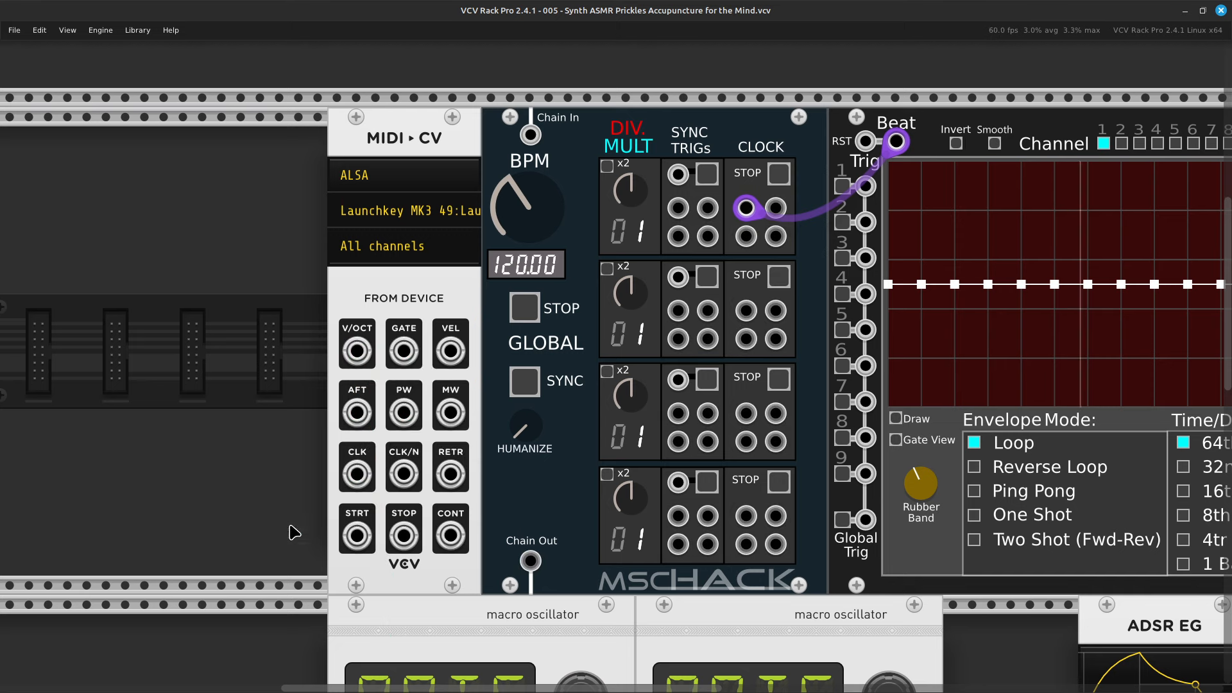
right_click(354, 355)
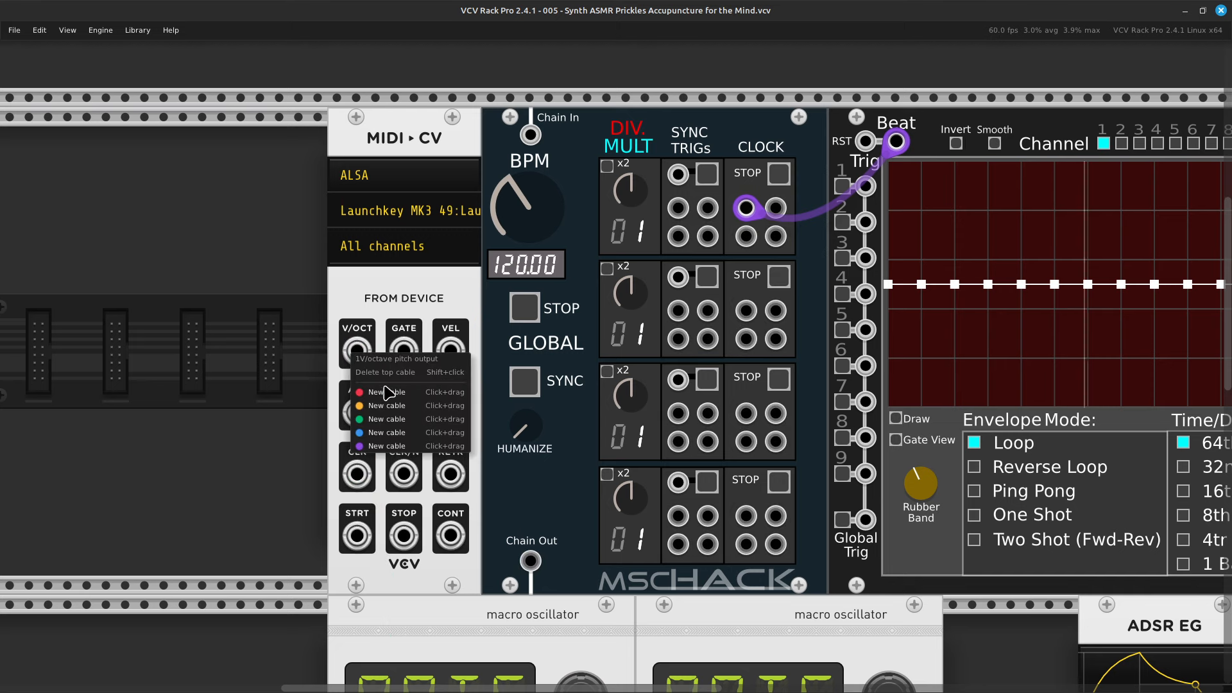
left_click_drag(384, 412, 402, 473)
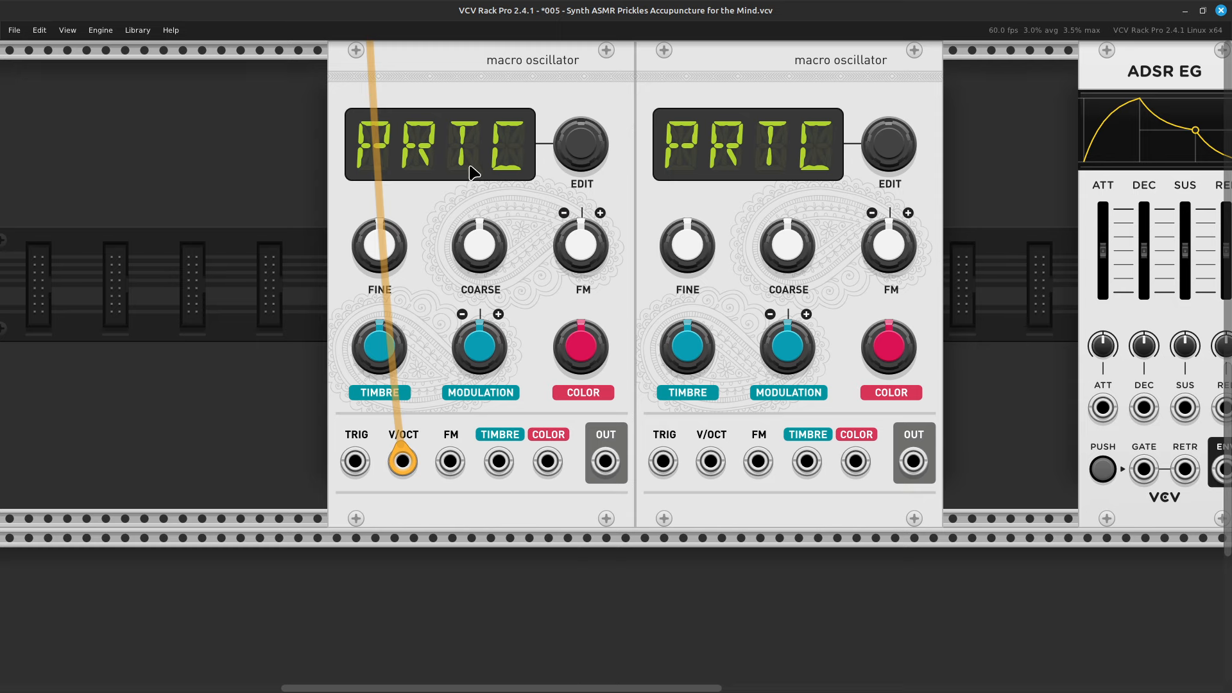
Patch the first macro oscillator's OUT to the VCA MIX IN 1 input with a red cable.
scroll(317, 590, "right", 3)
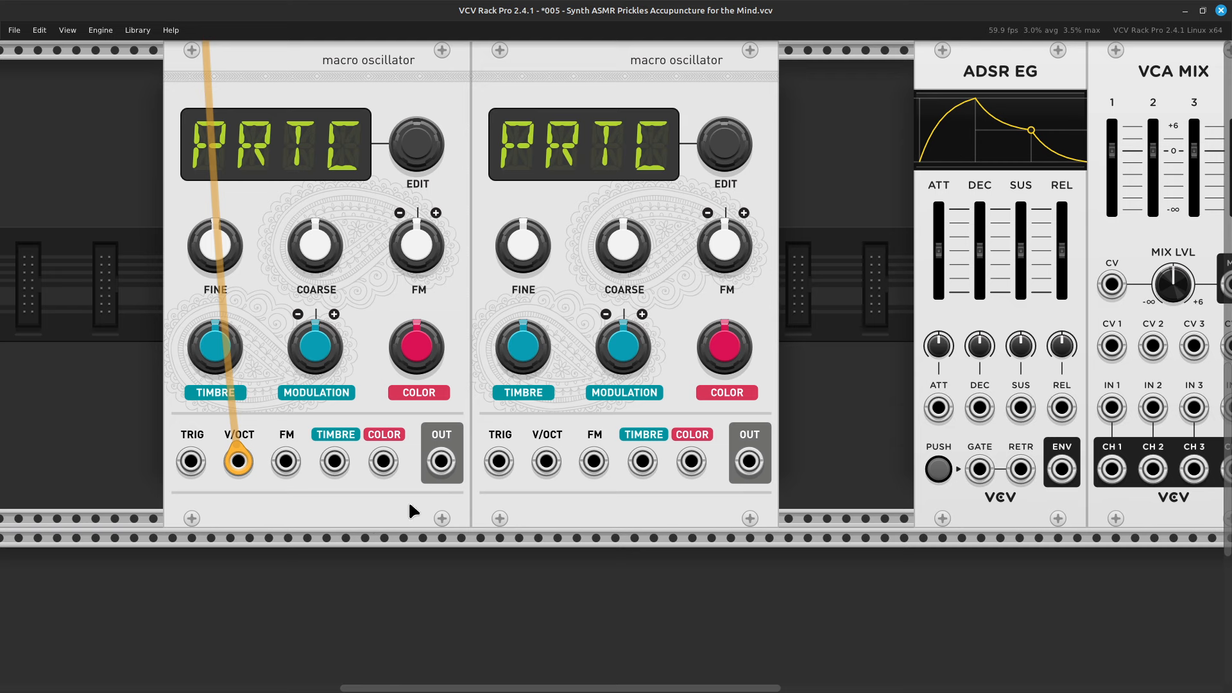
right_click(441, 478)
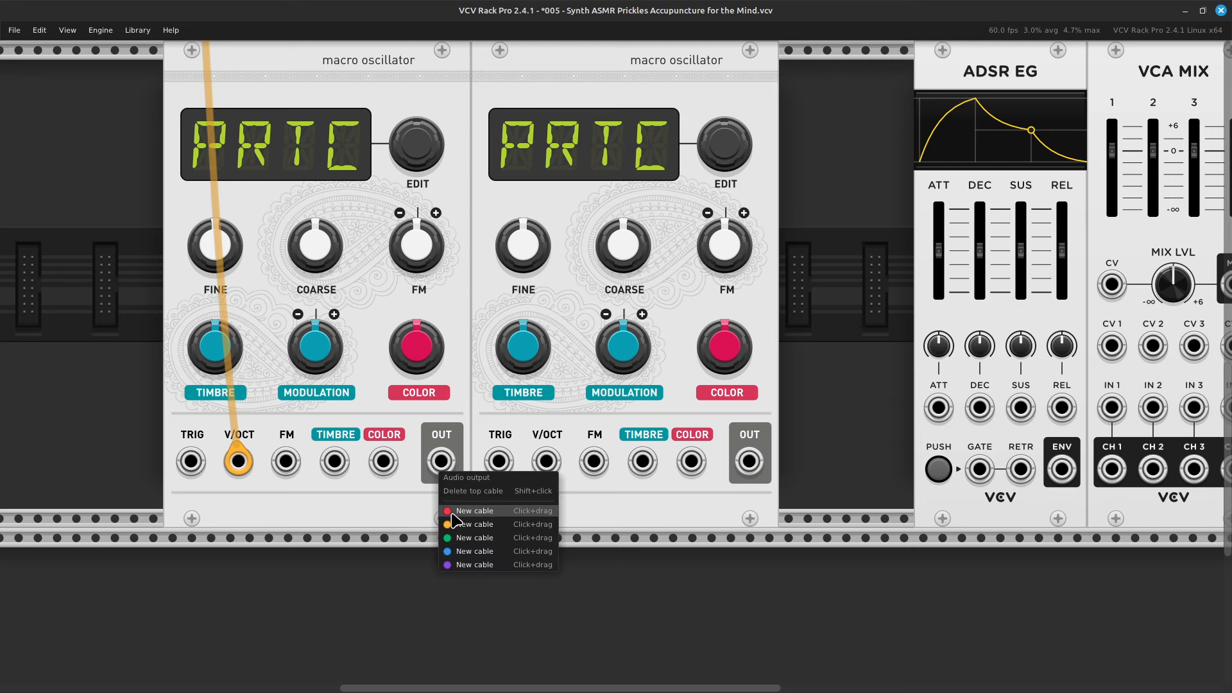
left_click_drag(457, 521, 440, 413)
scroll(610, 637, "right", 3)
scroll(539, 686, "right", 3)
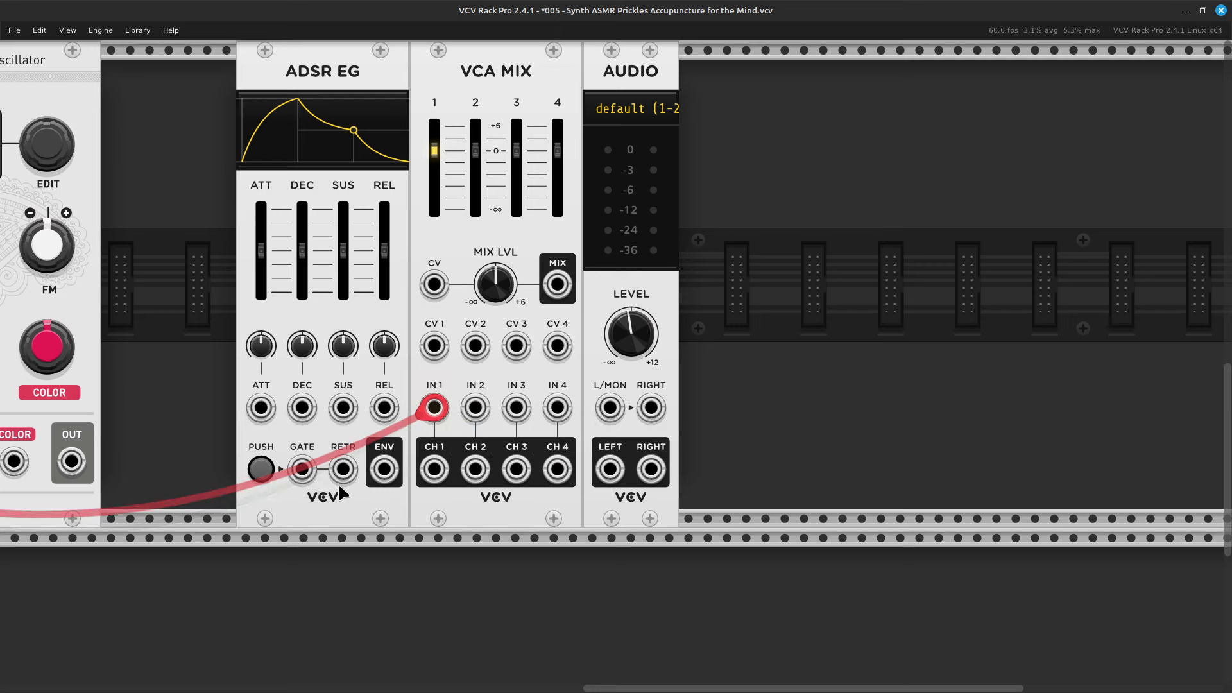
Use green cables to link the MIDI-CV GATE to the ADSR EG GATE input and the ENV output to the VCA MIX master CV input.
right_click(307, 469)
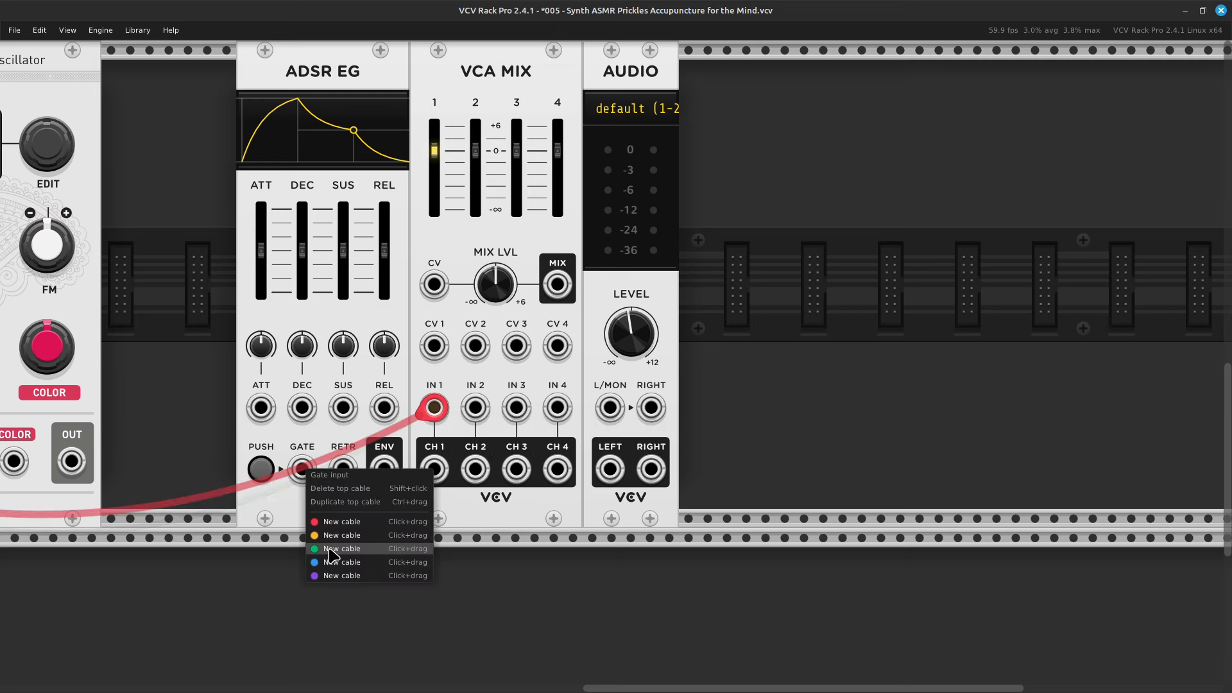
left_click_drag(333, 550, 405, 310)
scroll(358, 488, "down", 10)
scroll(446, 564, "right", 10)
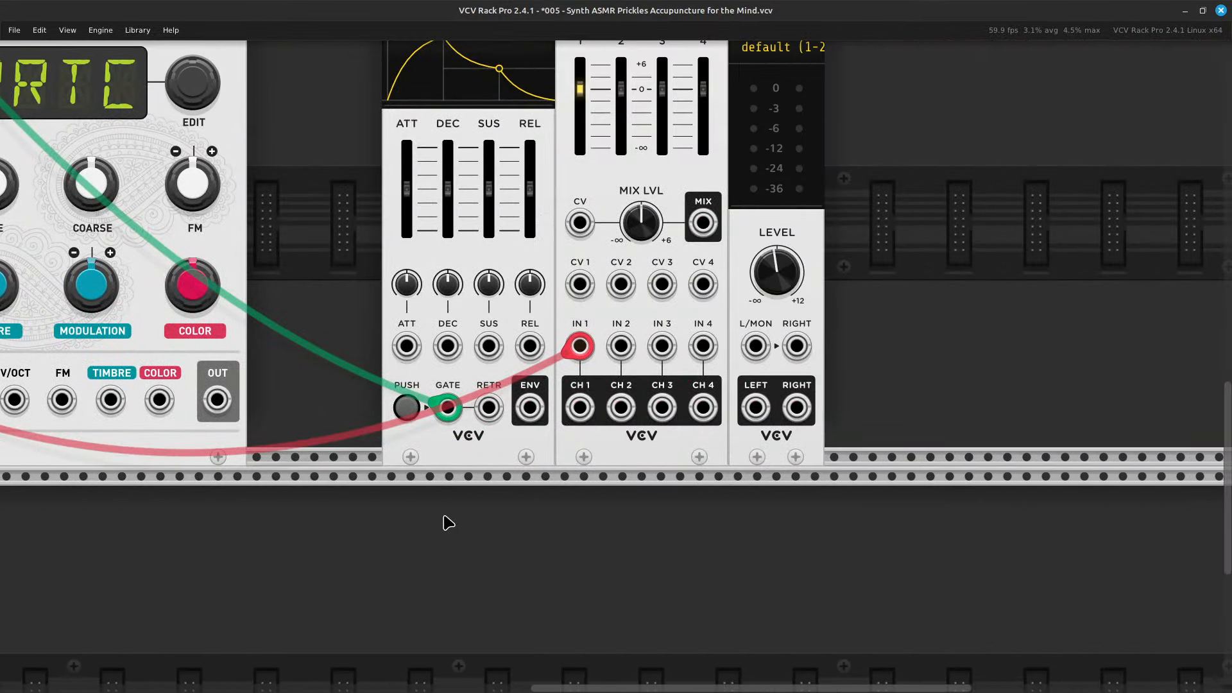
right_click(533, 416)
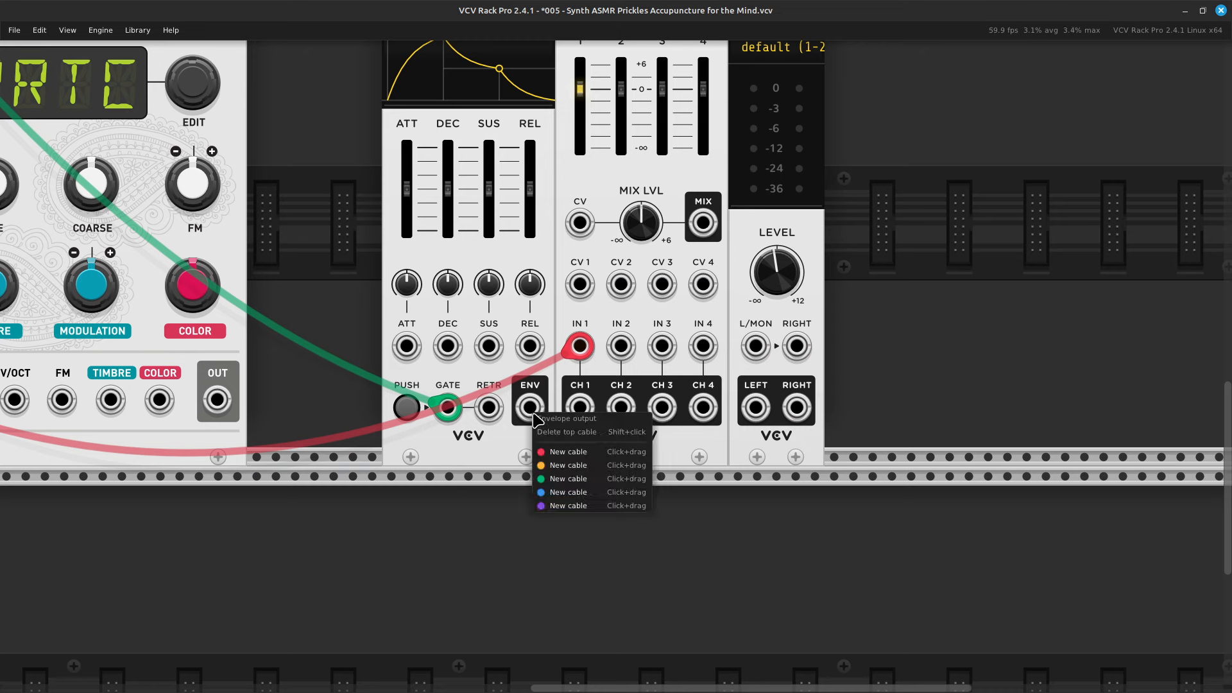
left_click(552, 478)
scroll(552, 513, "up", 4)
left_click(576, 371)
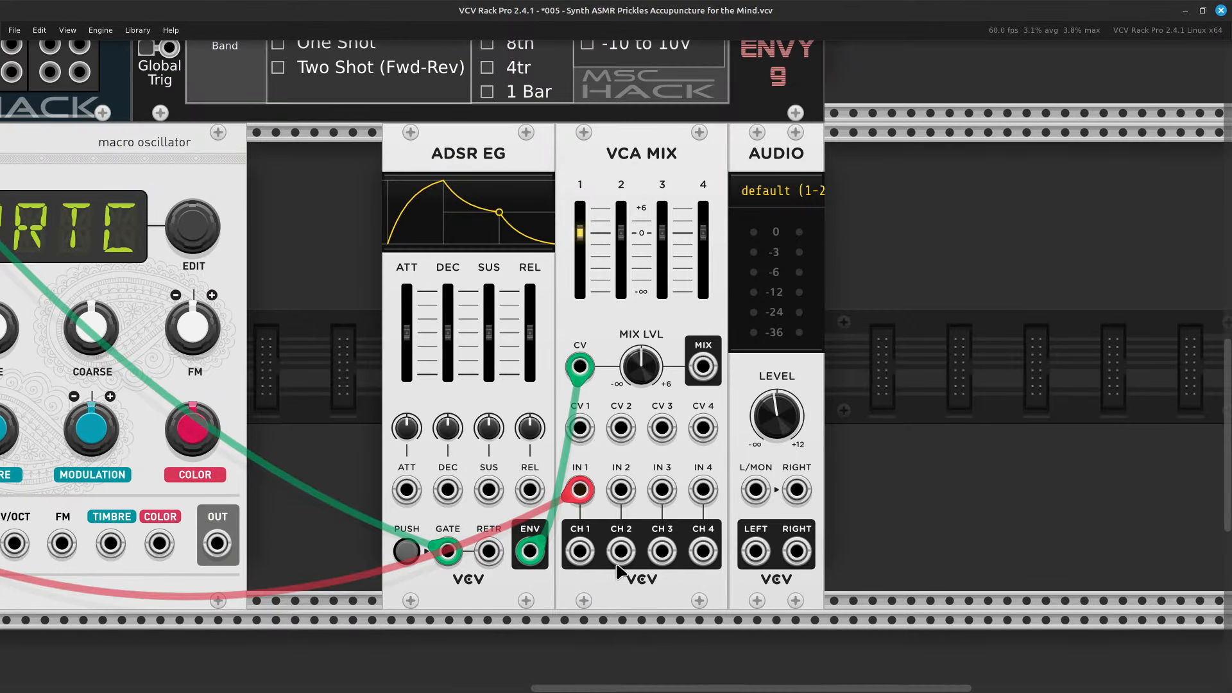
Patch the VCA MIX CH 1 output to the AUDIO module's L/MON input with a red cable.
right_click(577, 564)
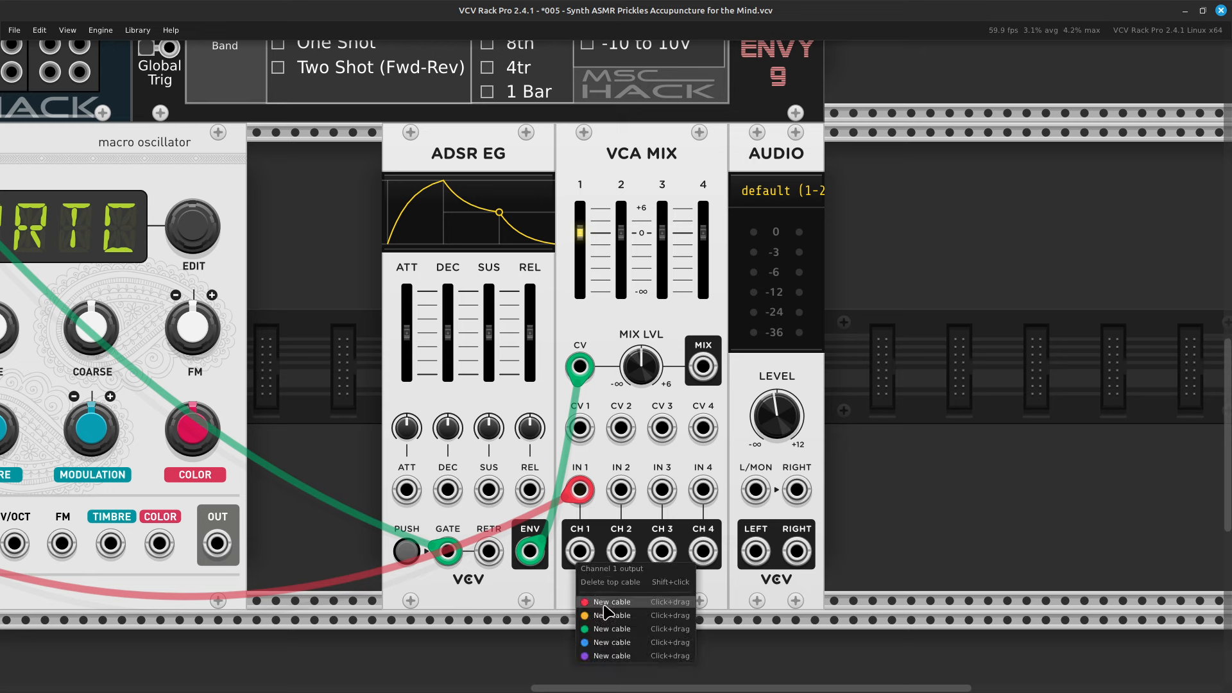
left_click_drag(604, 606, 759, 493)
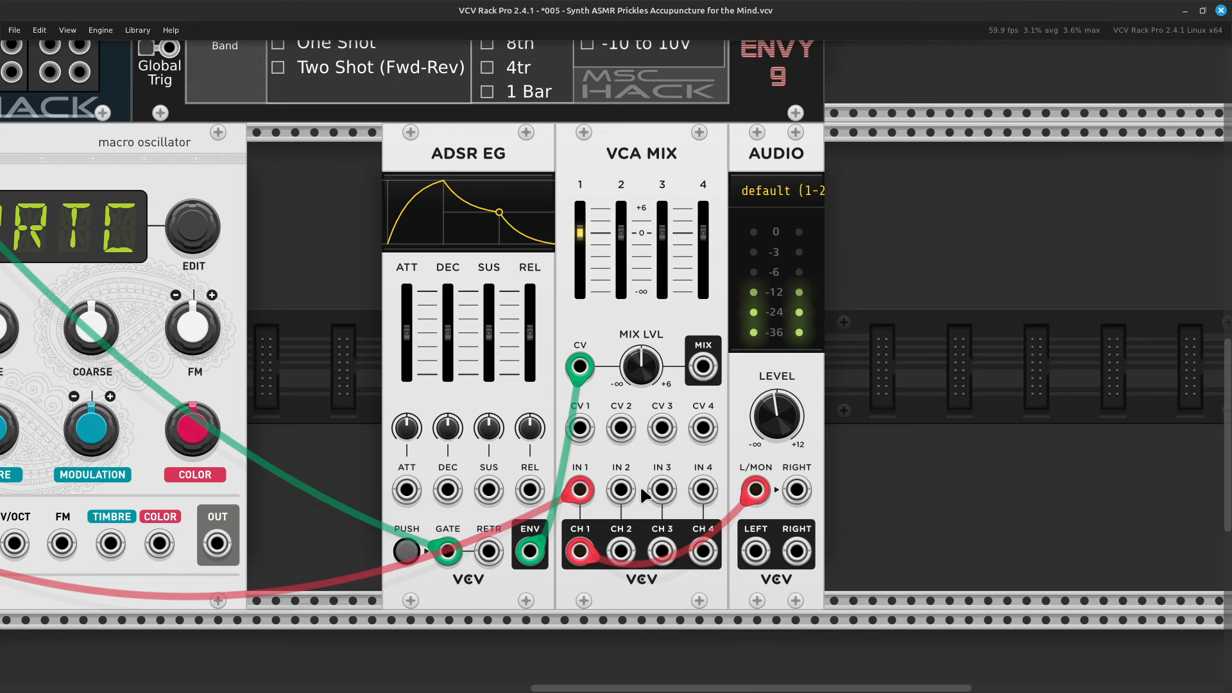
Move the source end of the red AUDIO cable from the VCA MIX CH 1 output to its MIX output.
key("Left")
key("Left")
key("Left")
key("Up")
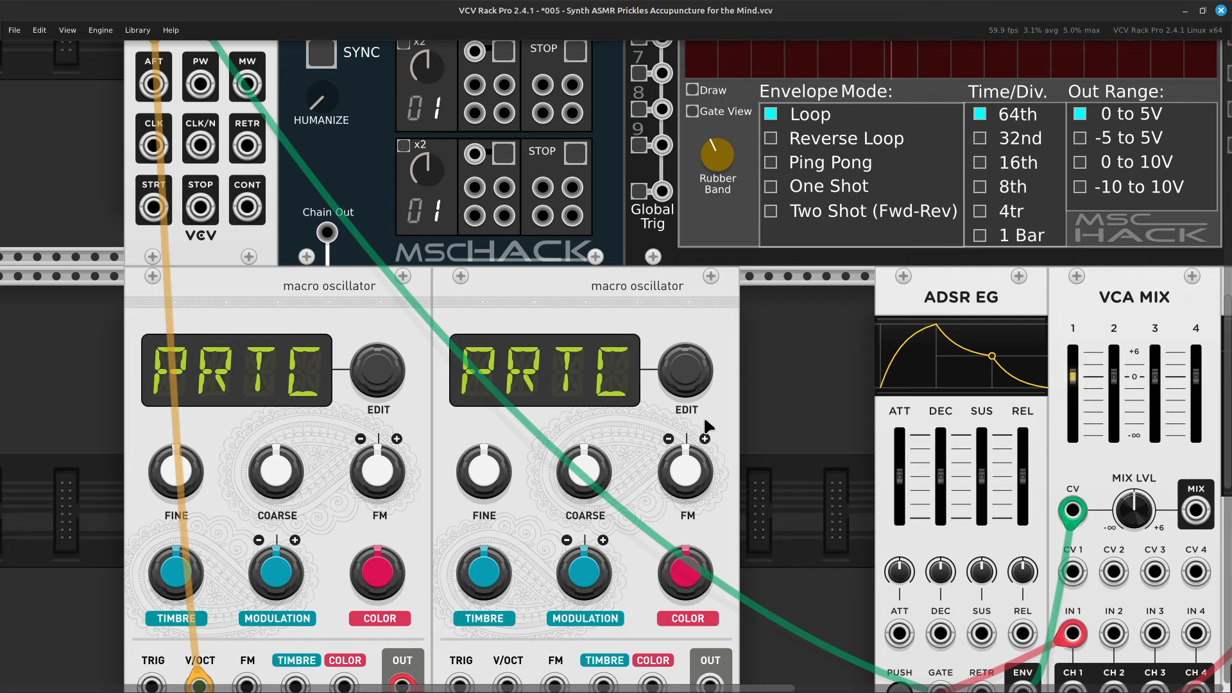
scroll(703, 414, "down", 5)
scroll(703, 415, "right", 5)
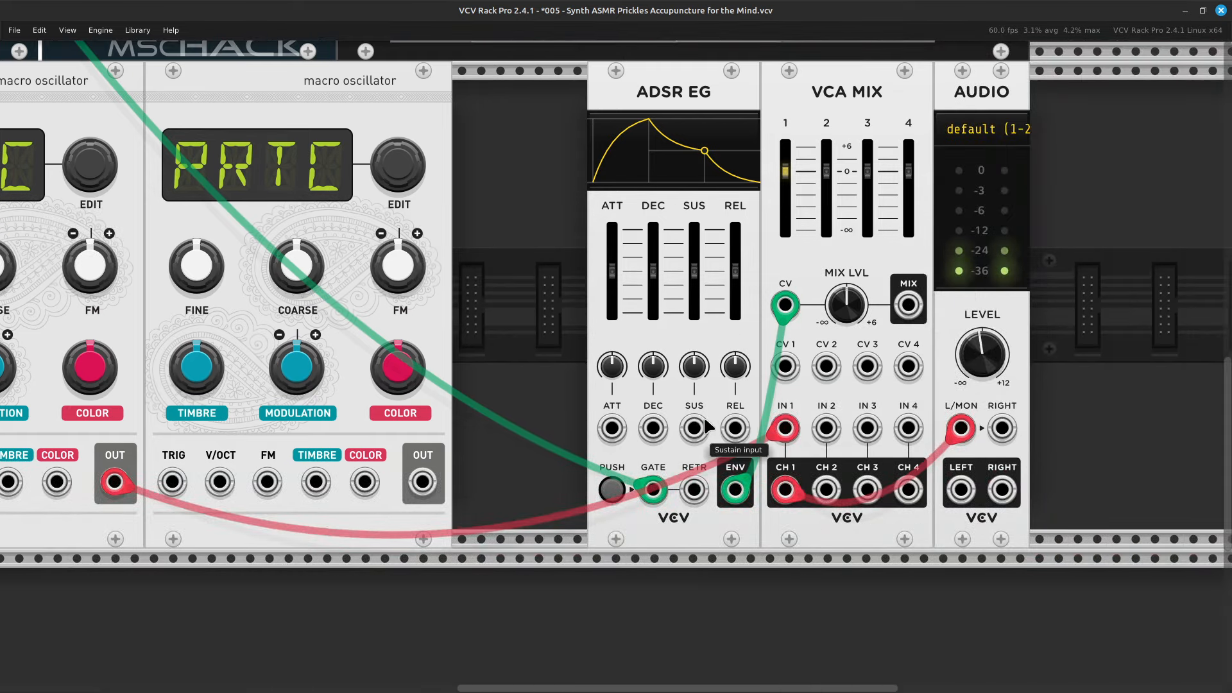
scroll(562, 233, "right", 5)
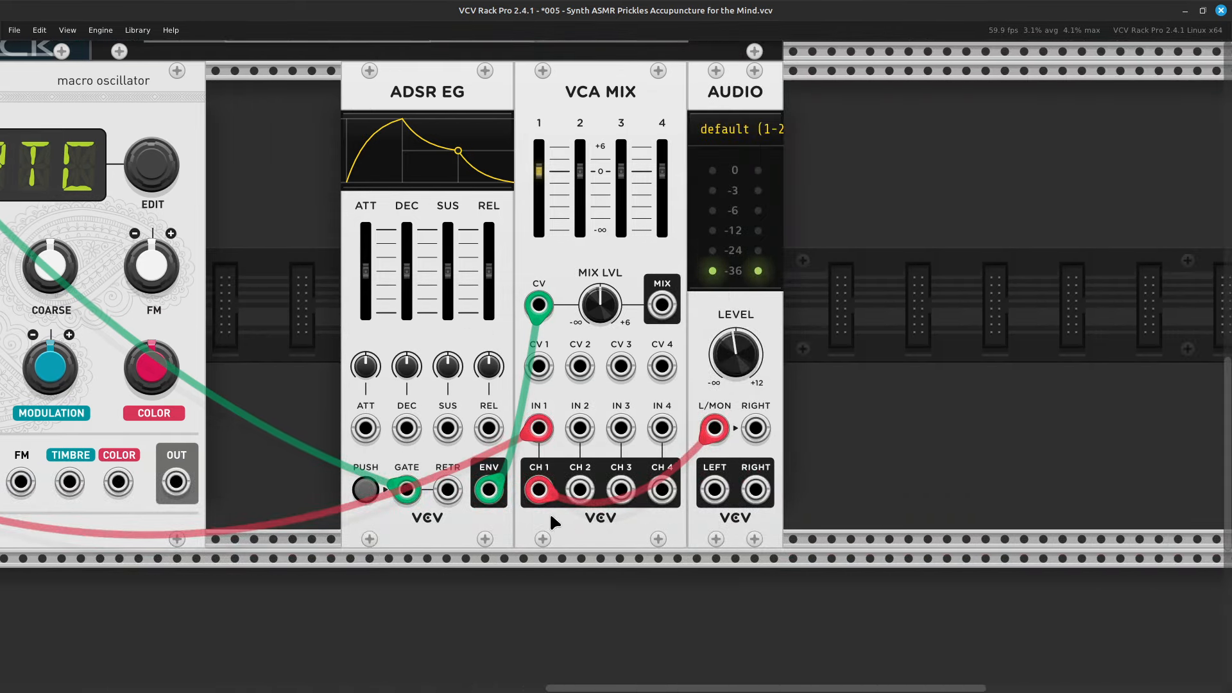
mouse_move(721, 355)
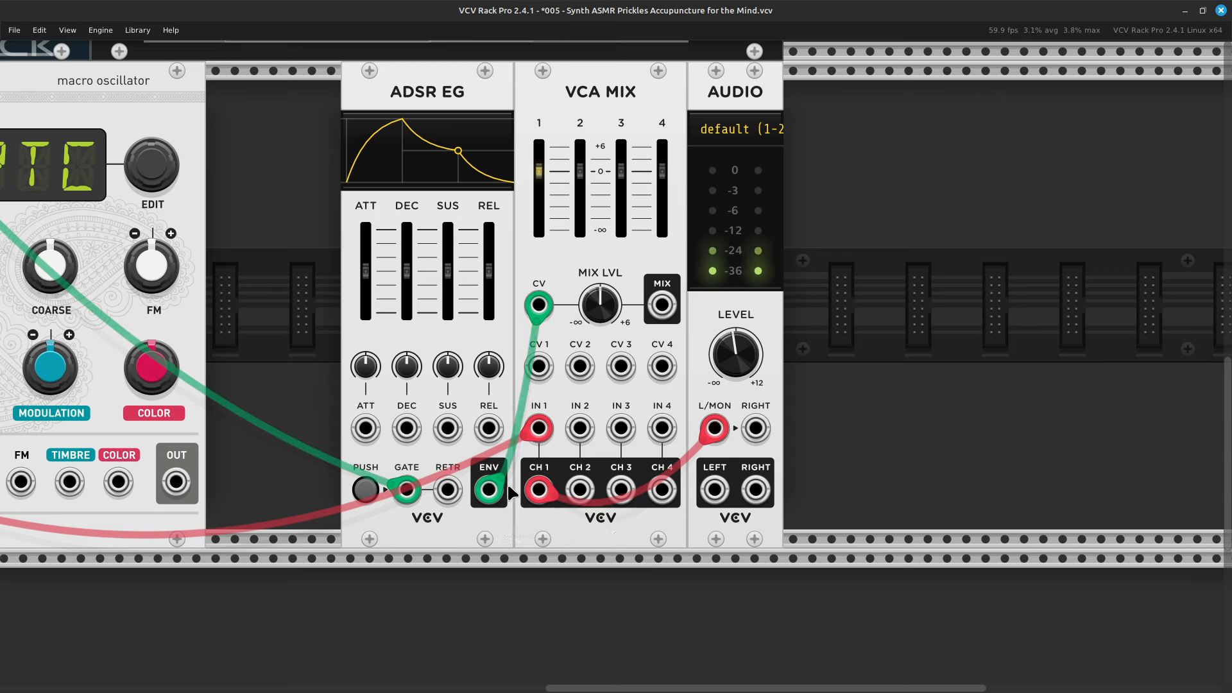
mouse_move(489, 495)
left_mouse_down()
mouse_move(541, 594)
mouse_move(440, 580)
mouse_move(383, 498)
mouse_move(487, 489)
left_mouse_up()
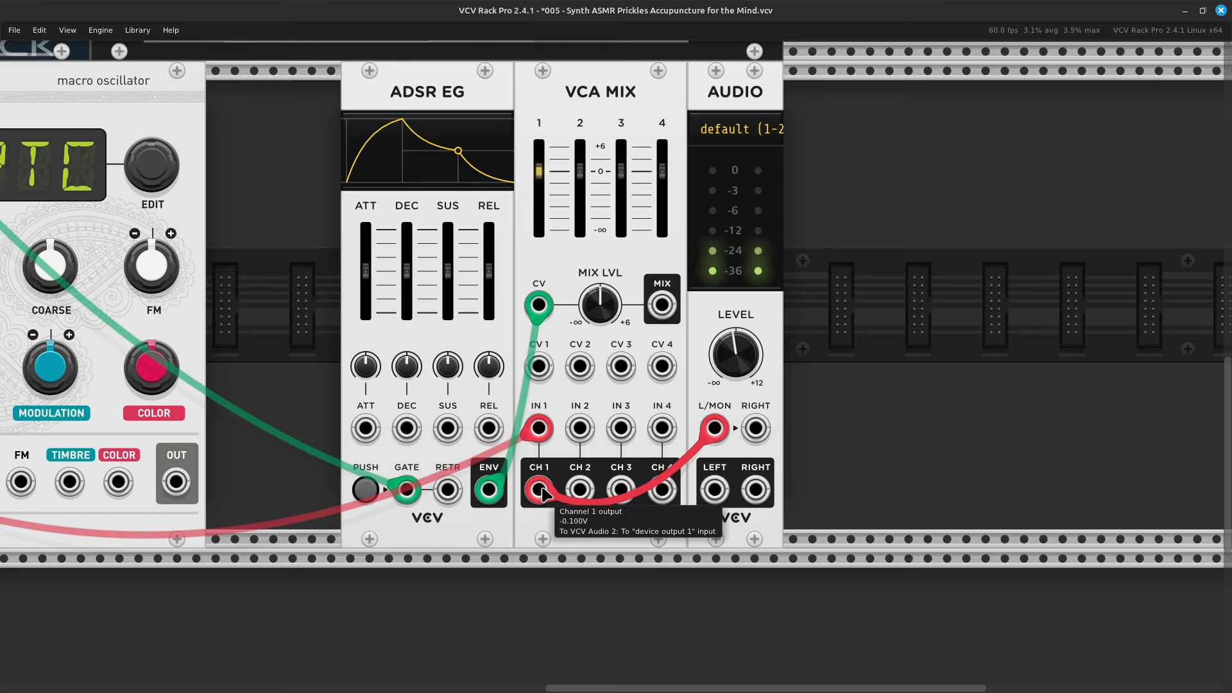
left_click_drag(542, 494, 662, 305)
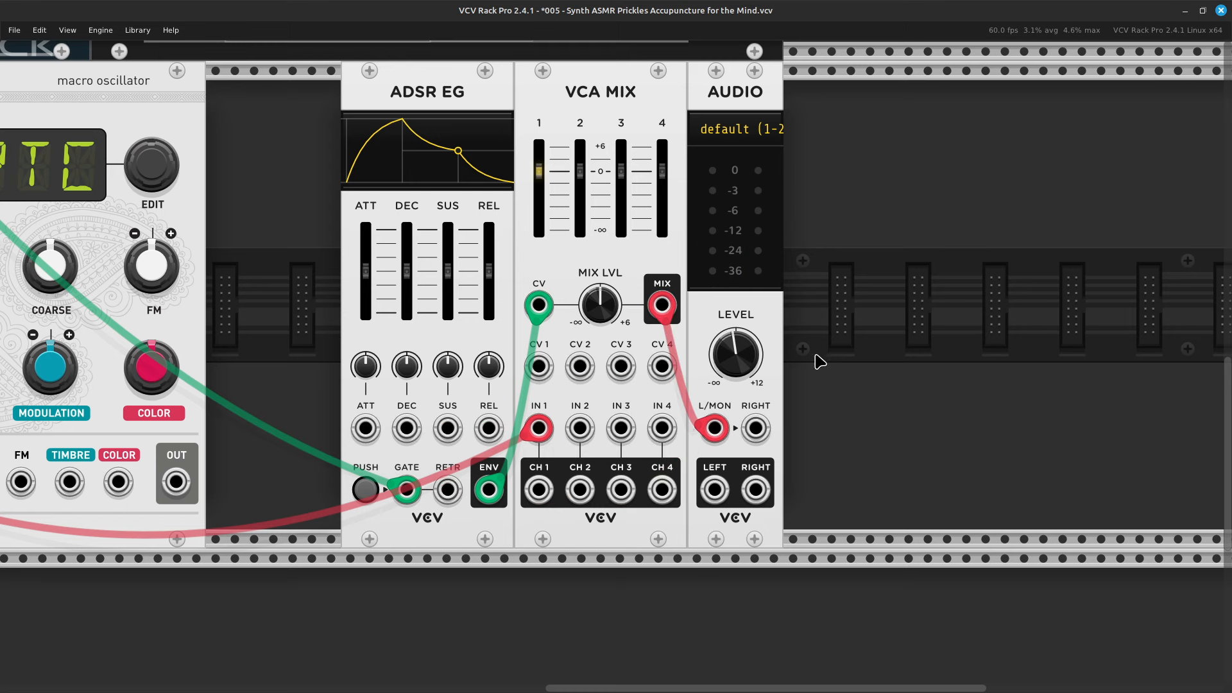
Review the patched voice from the MIDI-CV outputs through the first macro oscillator and ADSR EG to VCA MIX and AUDIO.
scroll(815, 357, "up", 4)
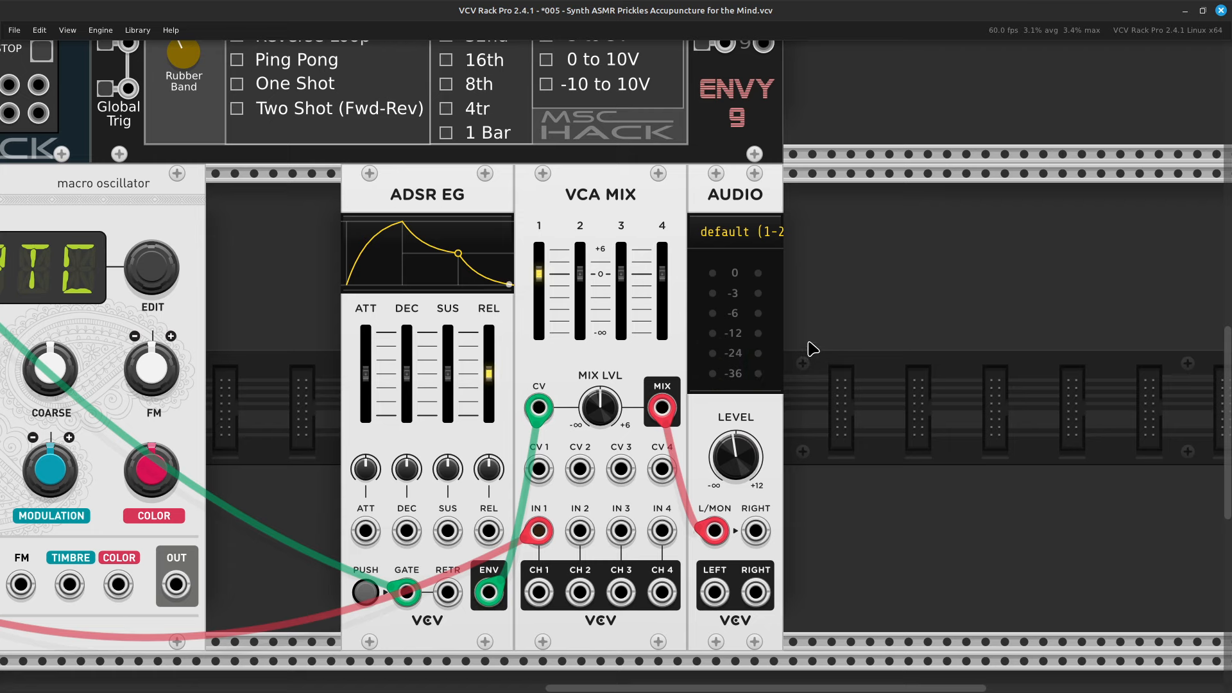
scroll(764, 342, "down", 3)
scroll(743, 331, "left", 19)
scroll(741, 331, "up", 12)
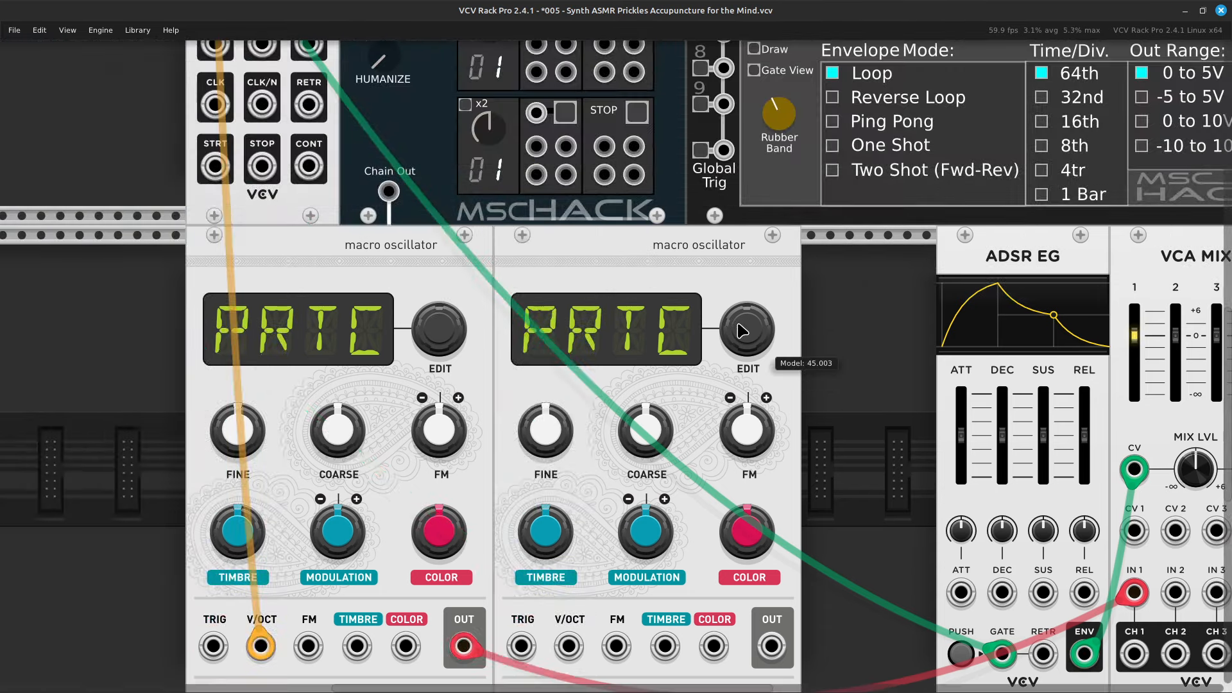
scroll(742, 331, "up", 5)
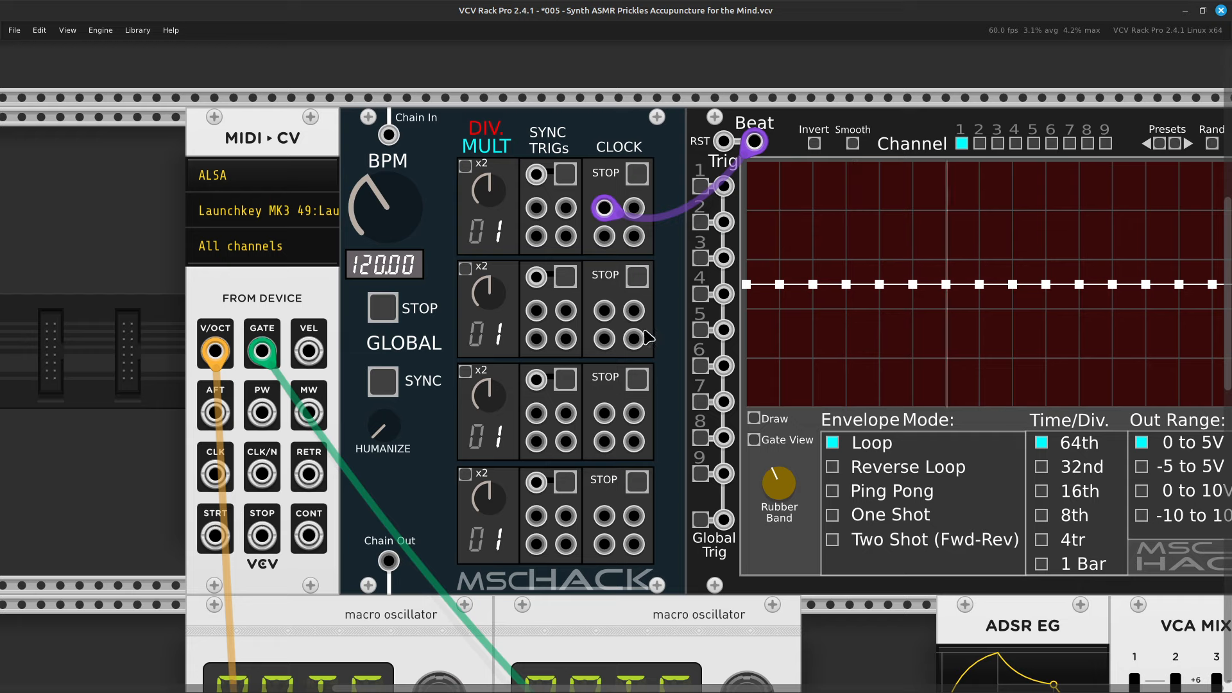
scroll(522, 580, "down", 10)
scroll(667, 545, "right", 5)
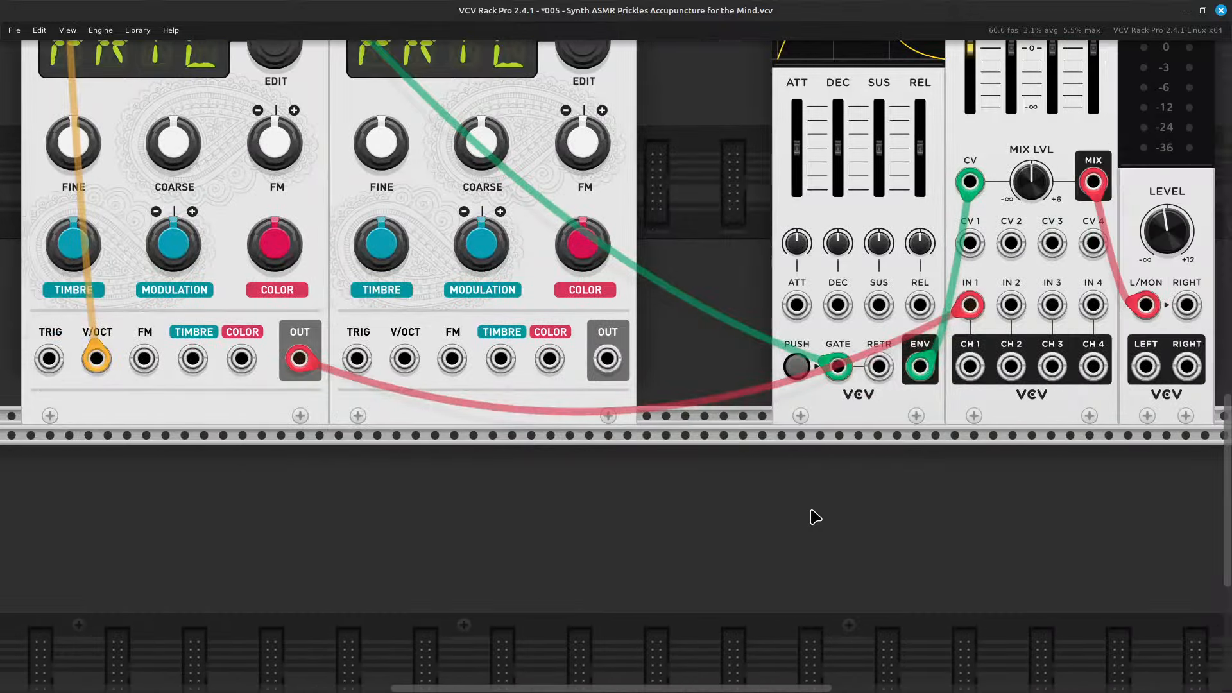
scroll(811, 514, "up", 3)
scroll(697, 598, "up", 5)
scroll(590, 495, "left", 5)
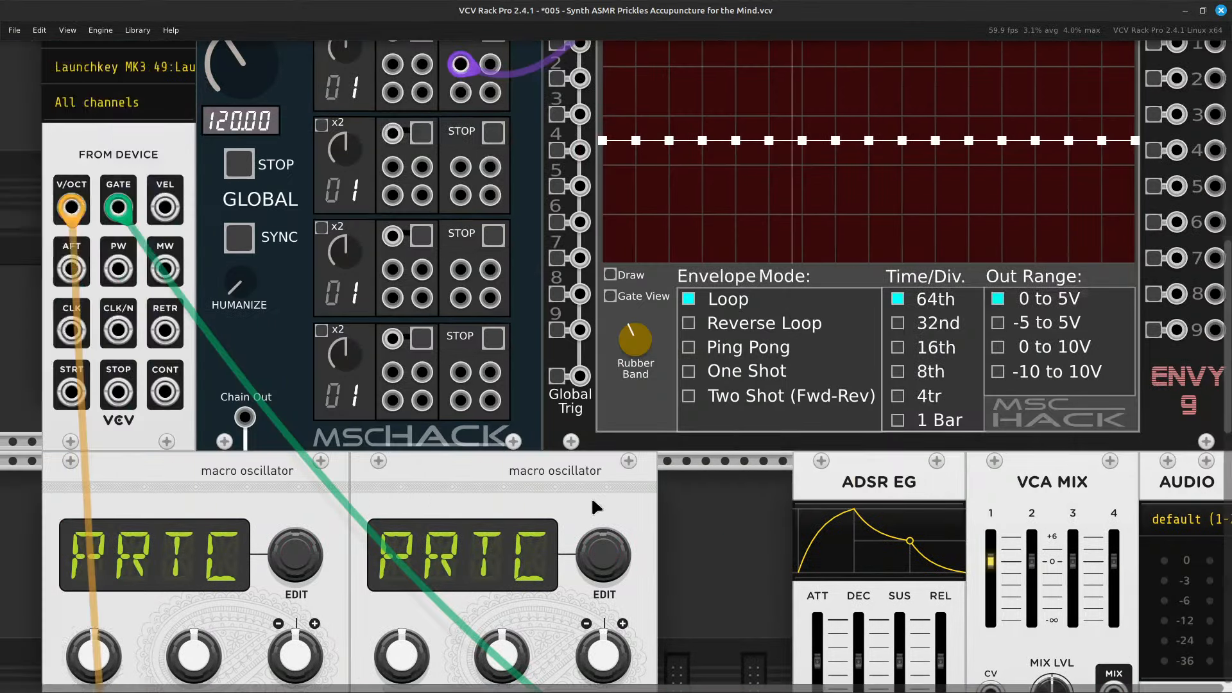
scroll(654, 482, "up", 3)
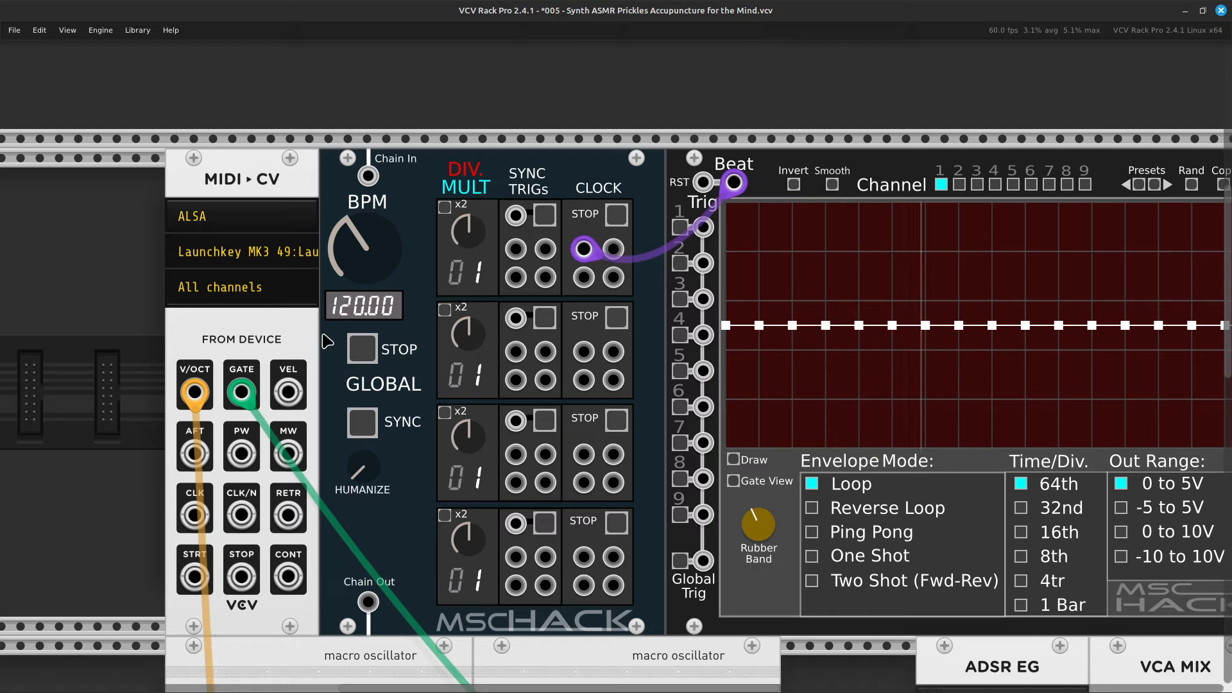
scroll(321, 347, "down", 20)
scroll(316, 372, "right", 8)
scroll(309, 424, "up", 9)
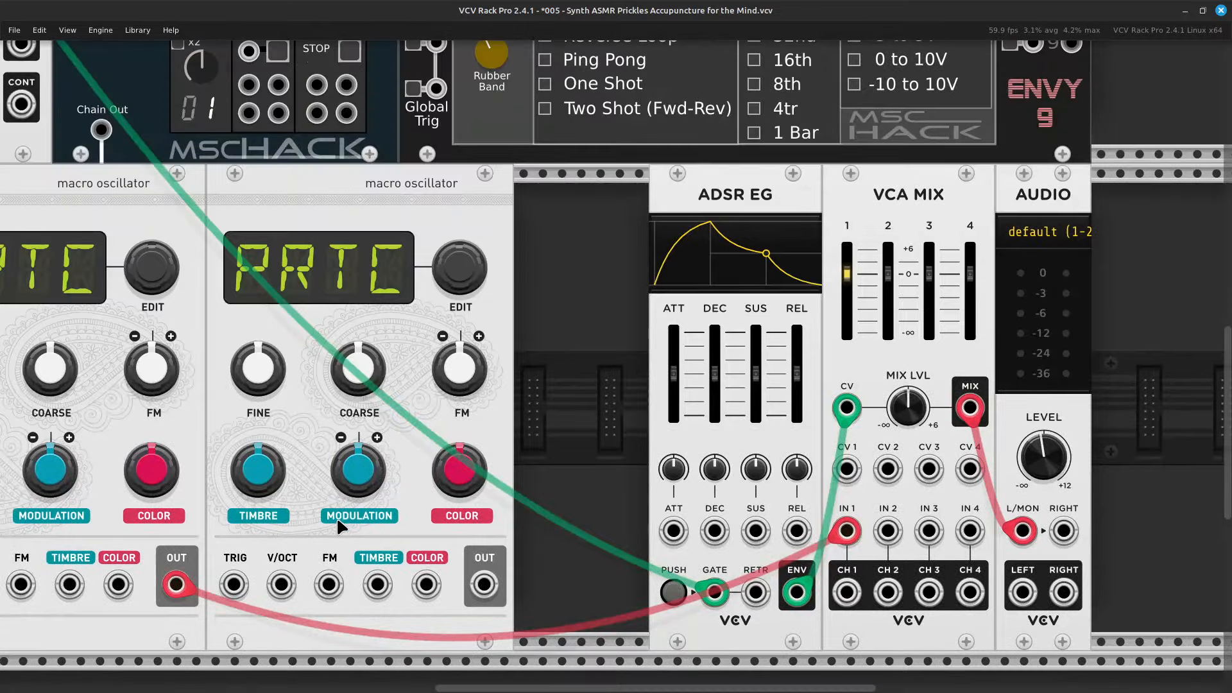
scroll(336, 517, "right", 6)
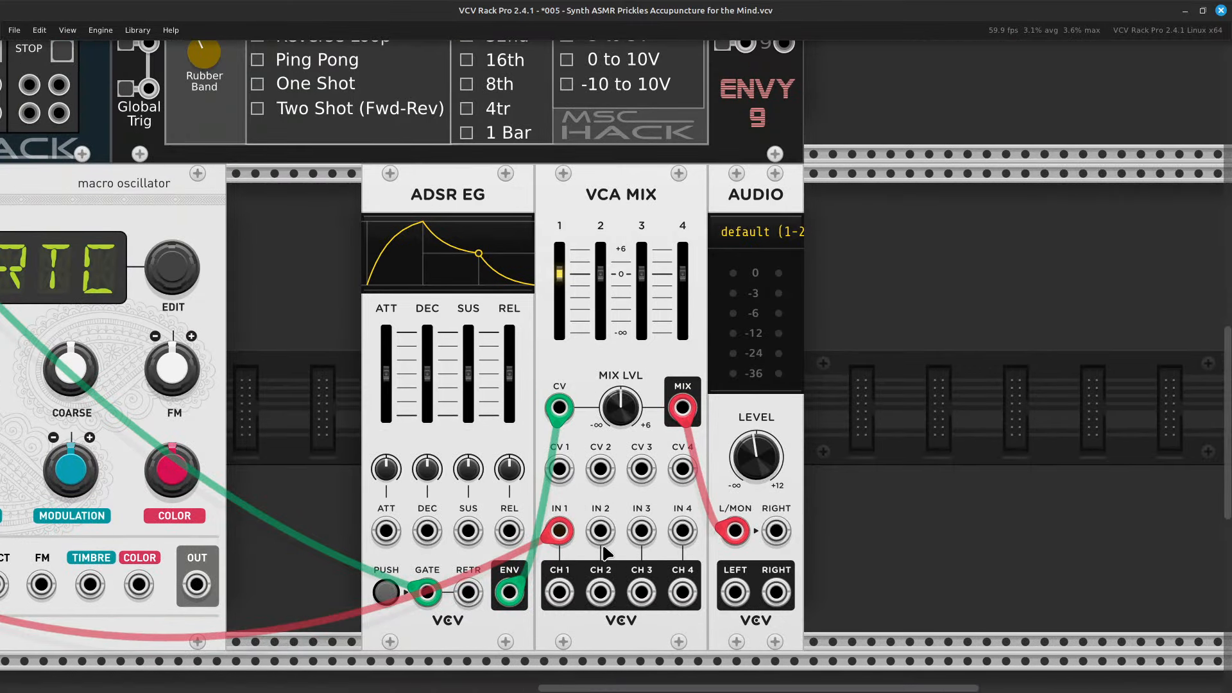
scroll(583, 550, "left", 15)
scroll(481, 508, "up", 12)
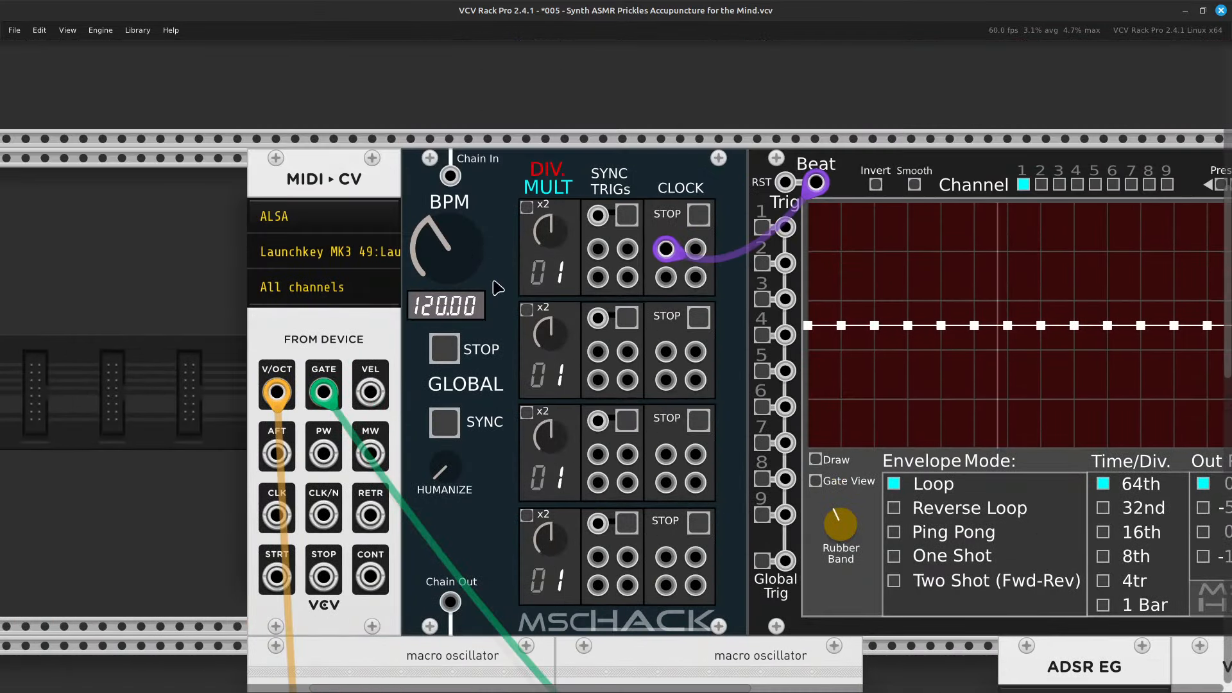
Examine the clock module's outputs and the ENVY 9 module's channels, envelope modes and CV outputs.
scroll(491, 314, "up", 3)
scroll(461, 452, "right", 2)
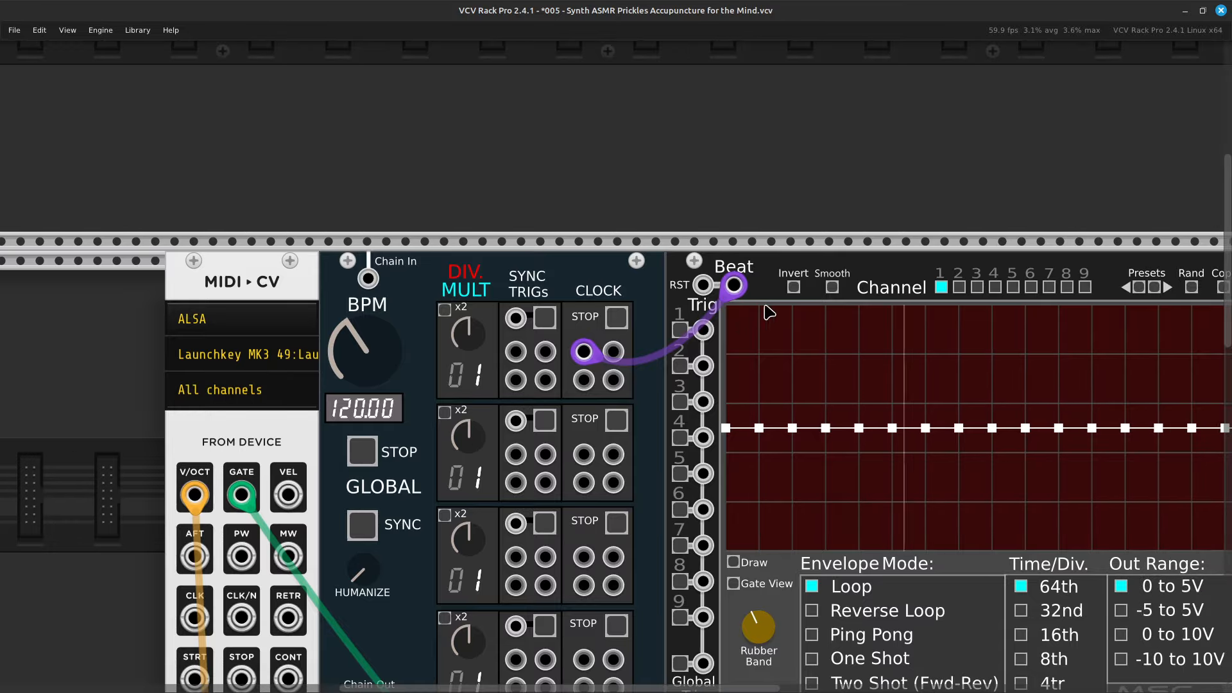
scroll(825, 338, "right", 7)
scroll(898, 347, "down", 4)
scroll(886, 346, "left", 4)
scroll(791, 316, "up", 4)
scroll(790, 316, "left", 4)
scroll(615, 451, "right", 4)
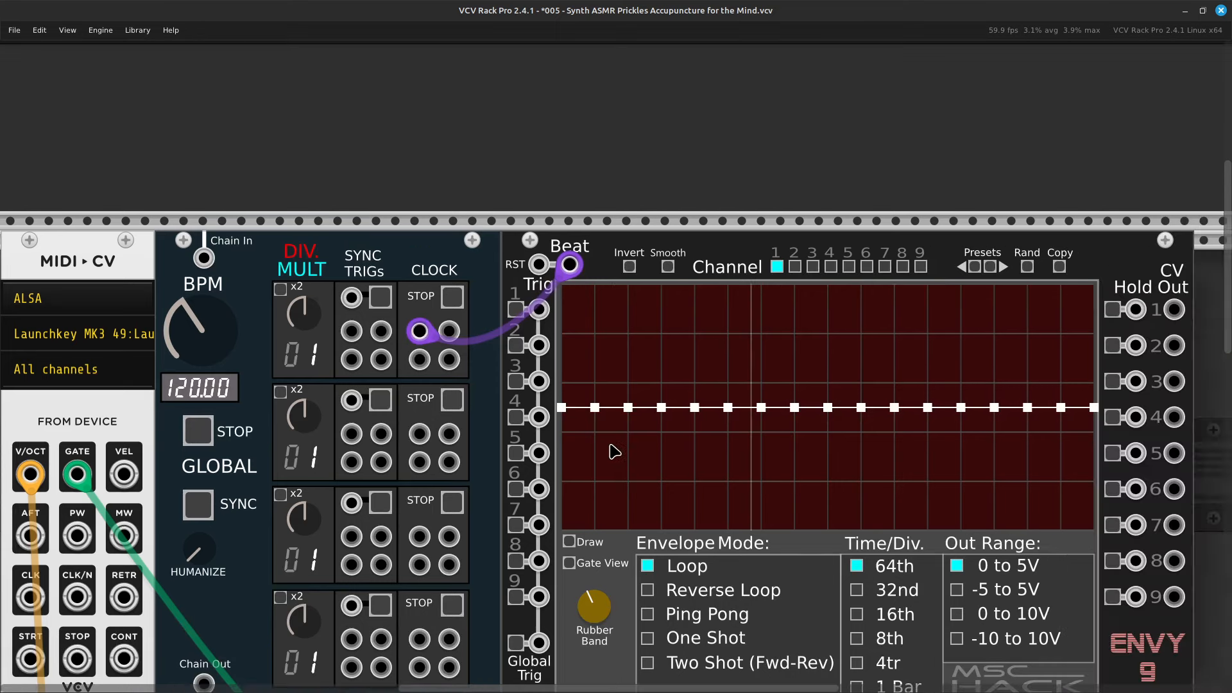
scroll(614, 452, "right", 4)
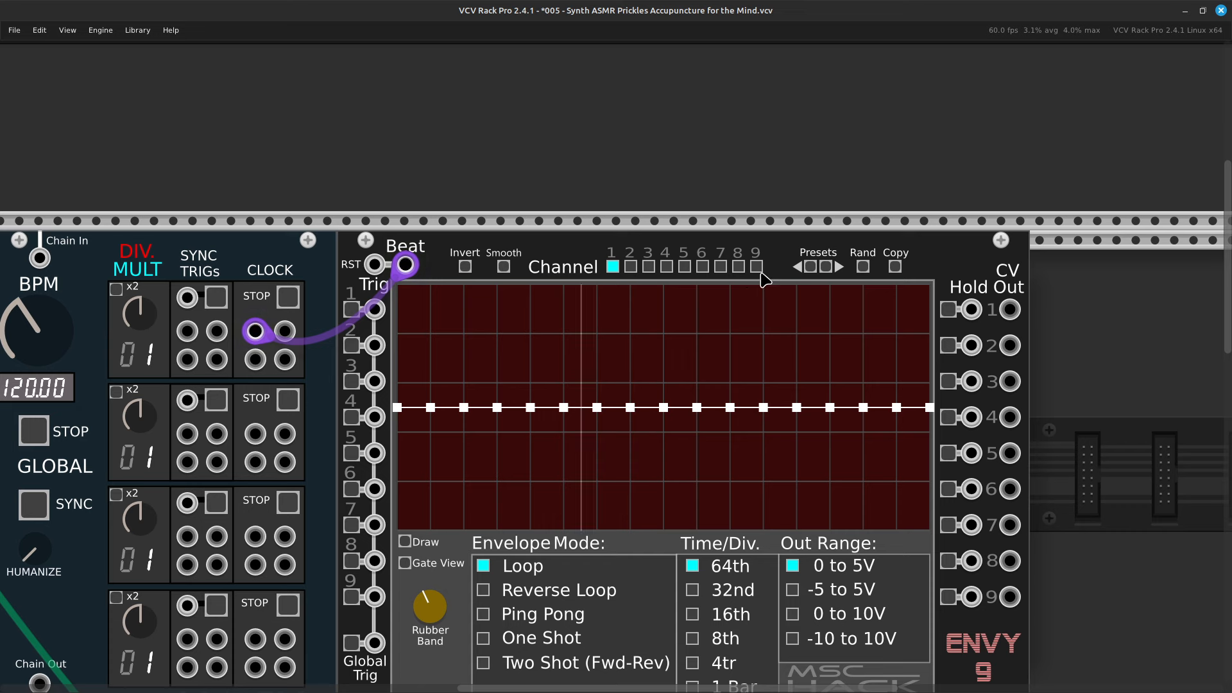
scroll(762, 278, "left", 8)
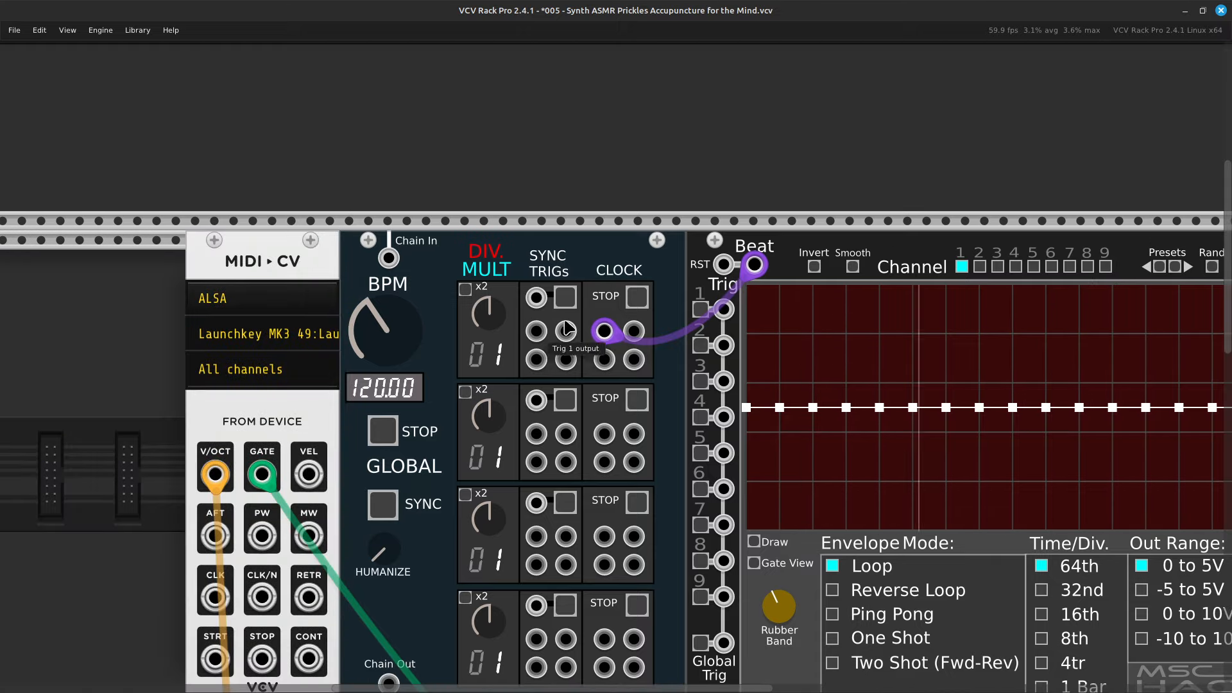
Examine the clock module's BPM, multiplier and trigger sections alongside ENVY 9's trigger inputs, hold inputs and CV outputs.
scroll(565, 330, "right", 4)
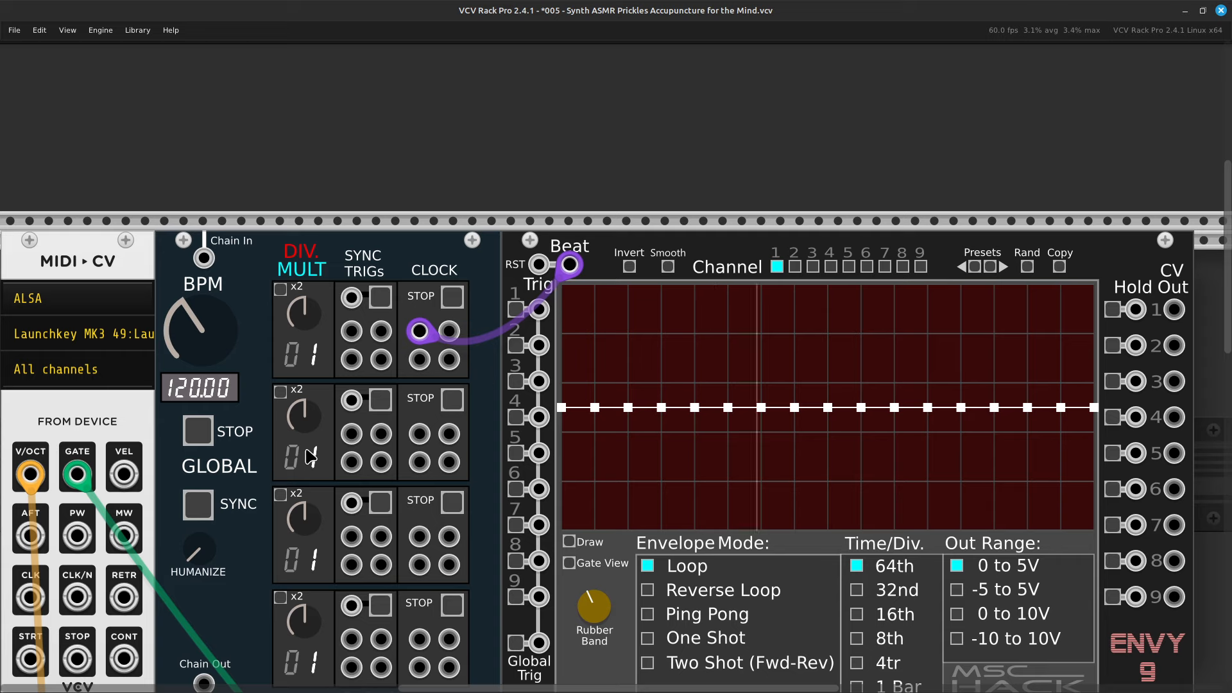
scroll(299, 559, "down", 4)
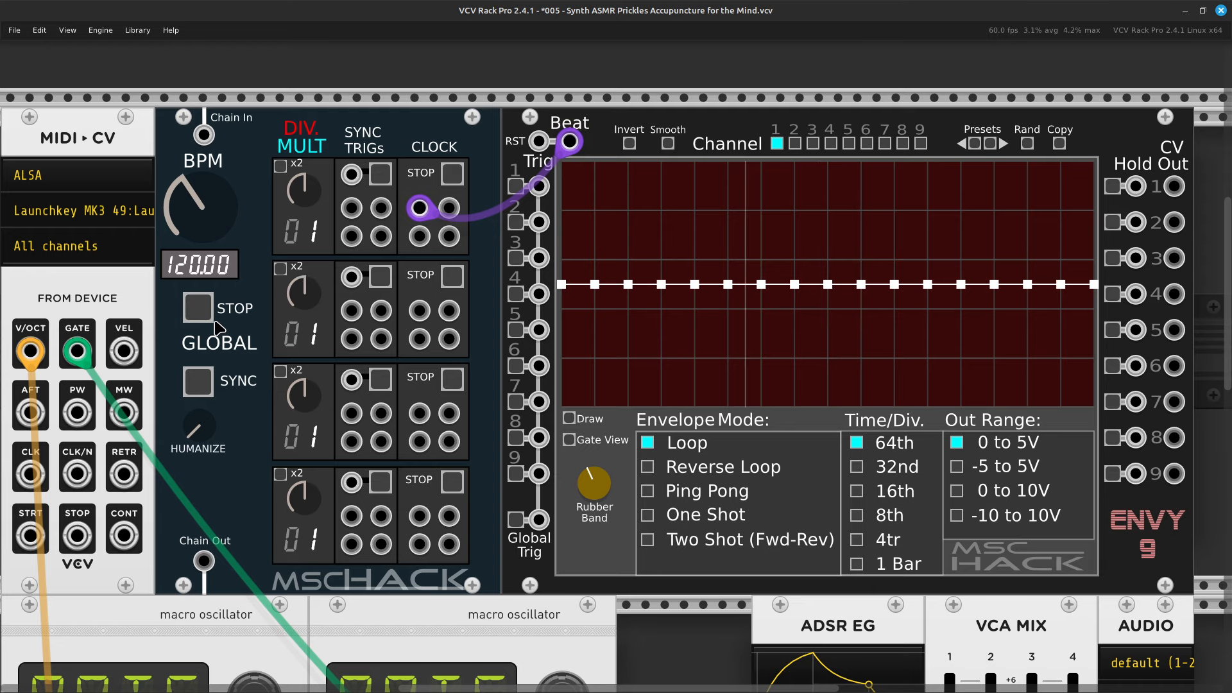
scroll(192, 423, "up", 3)
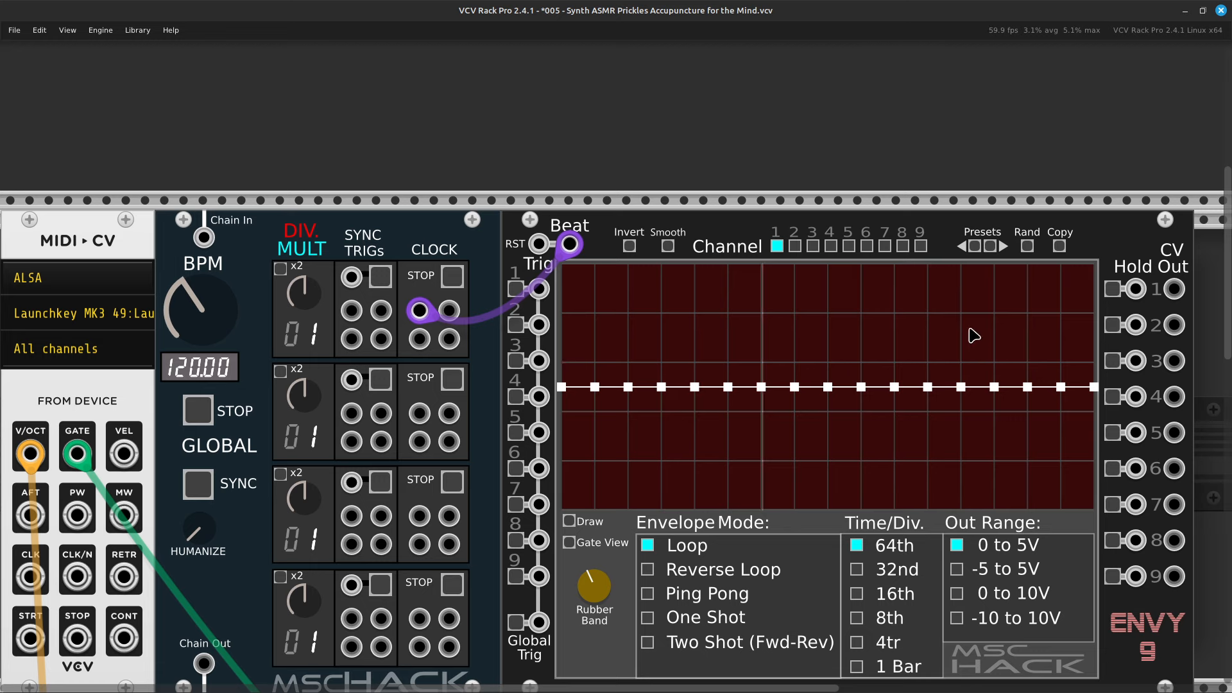
scroll(531, 350, "right", 3)
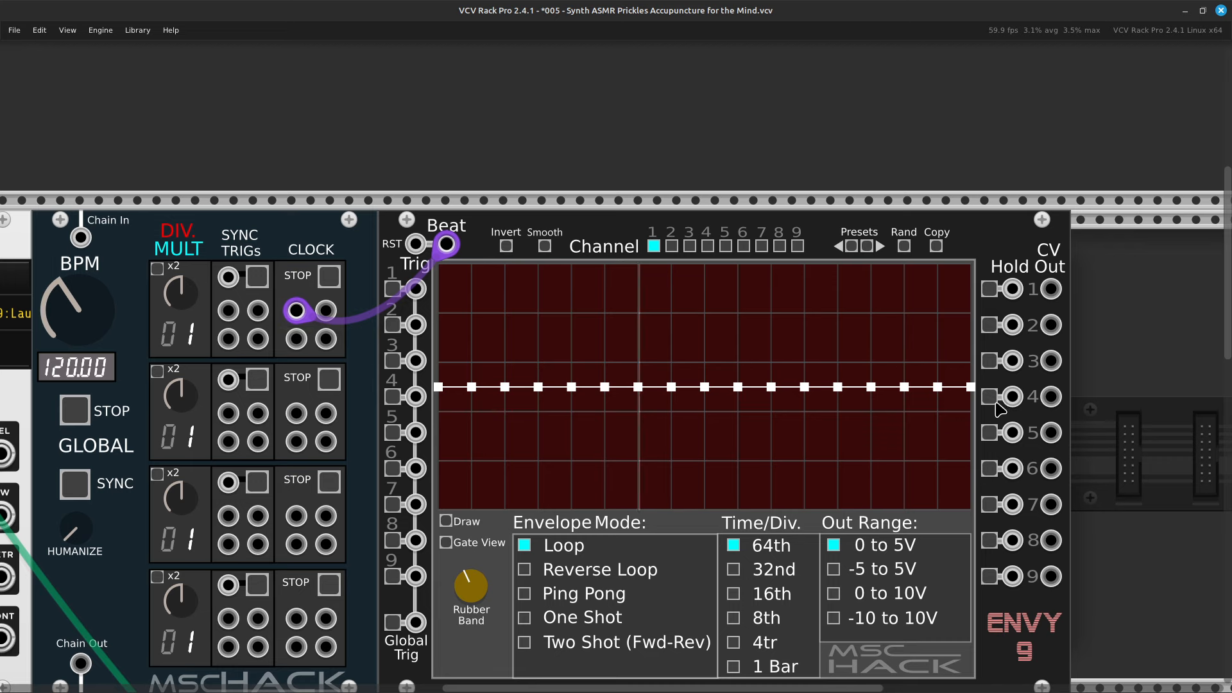
scroll(637, 417, "left", 4)
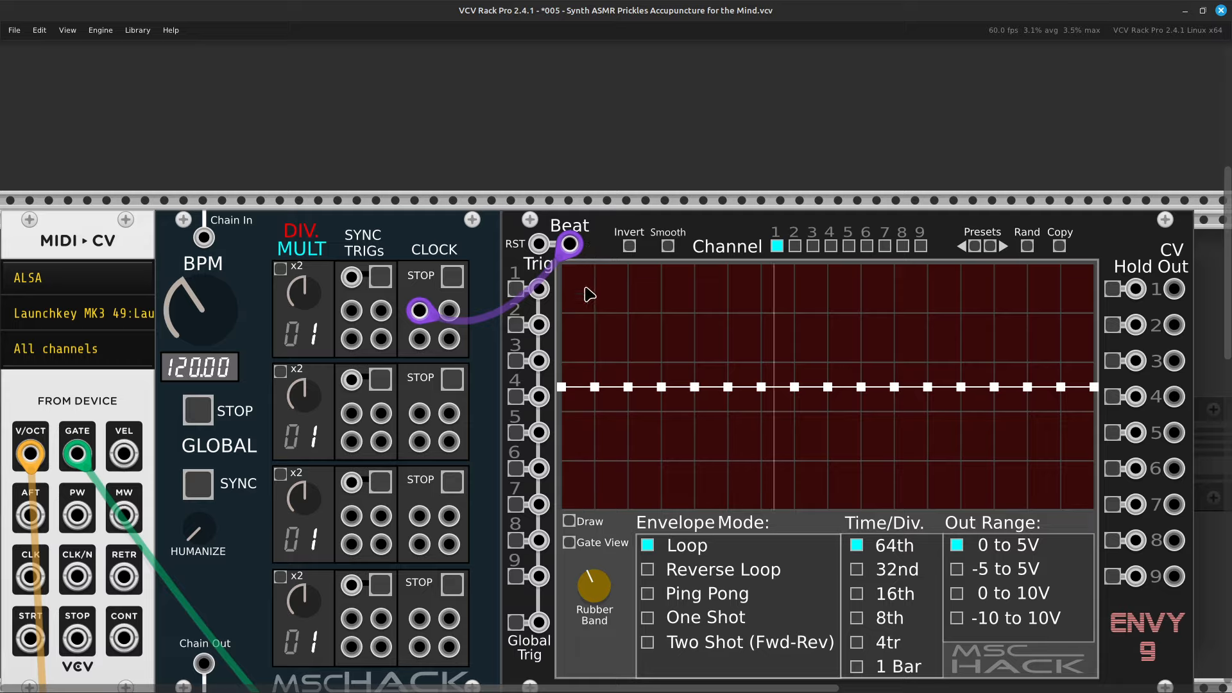
scroll(558, 385, "right", 10)
scroll(475, 387, "down", 5)
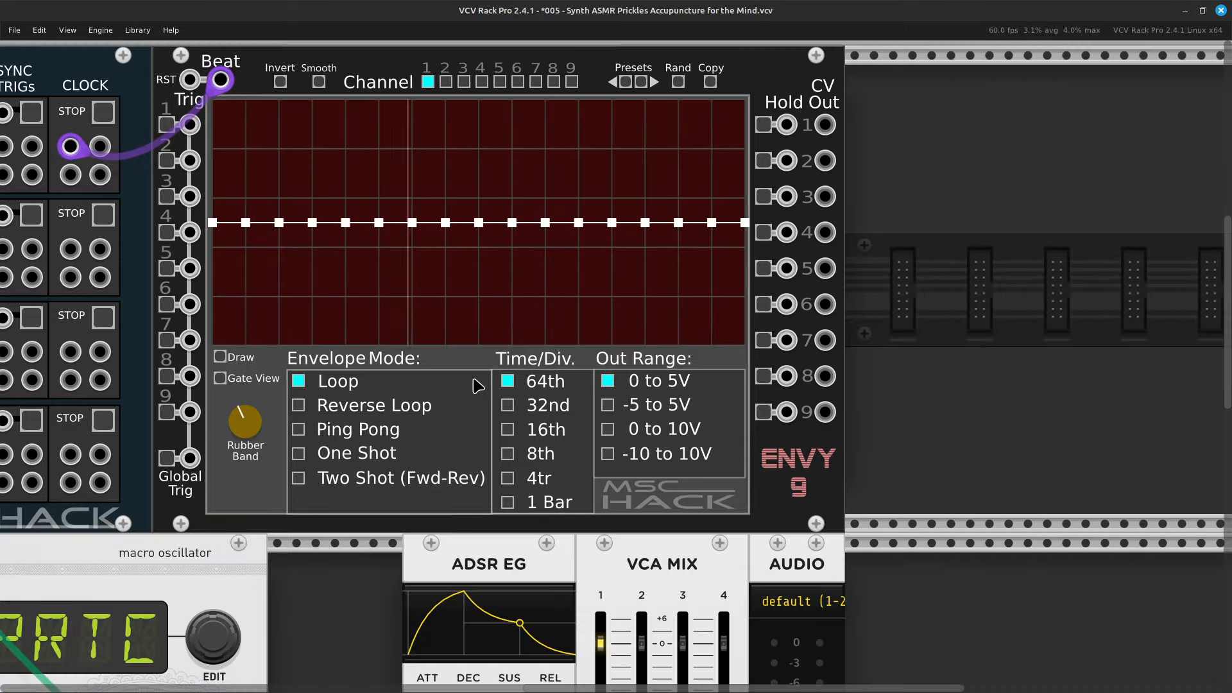
scroll(710, 384, "left", 10)
scroll(385, 365, "up", 6)
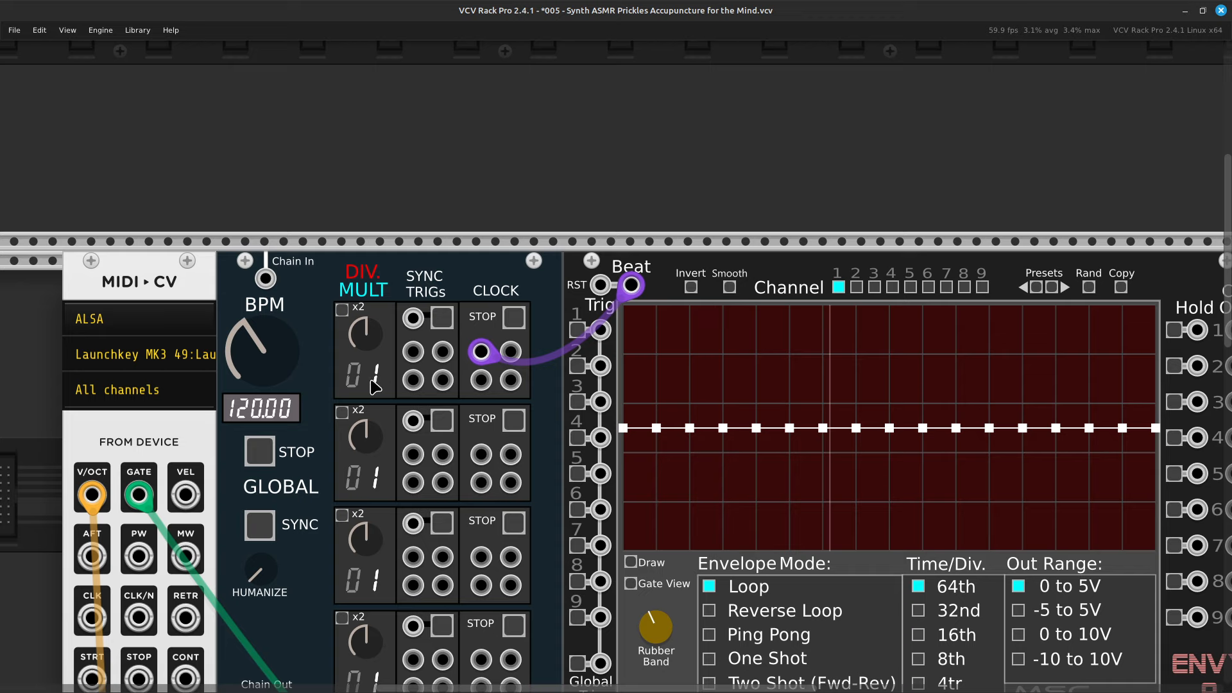
scroll(383, 423, "down", 2)
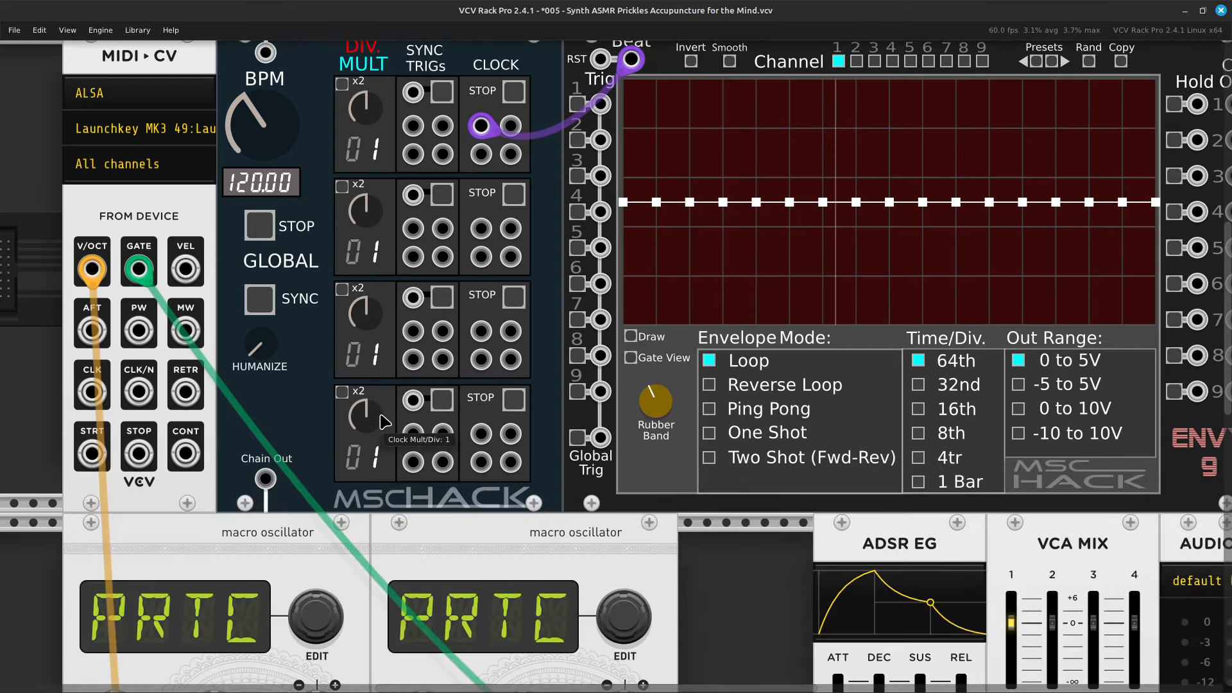
scroll(449, 449, "up", 2)
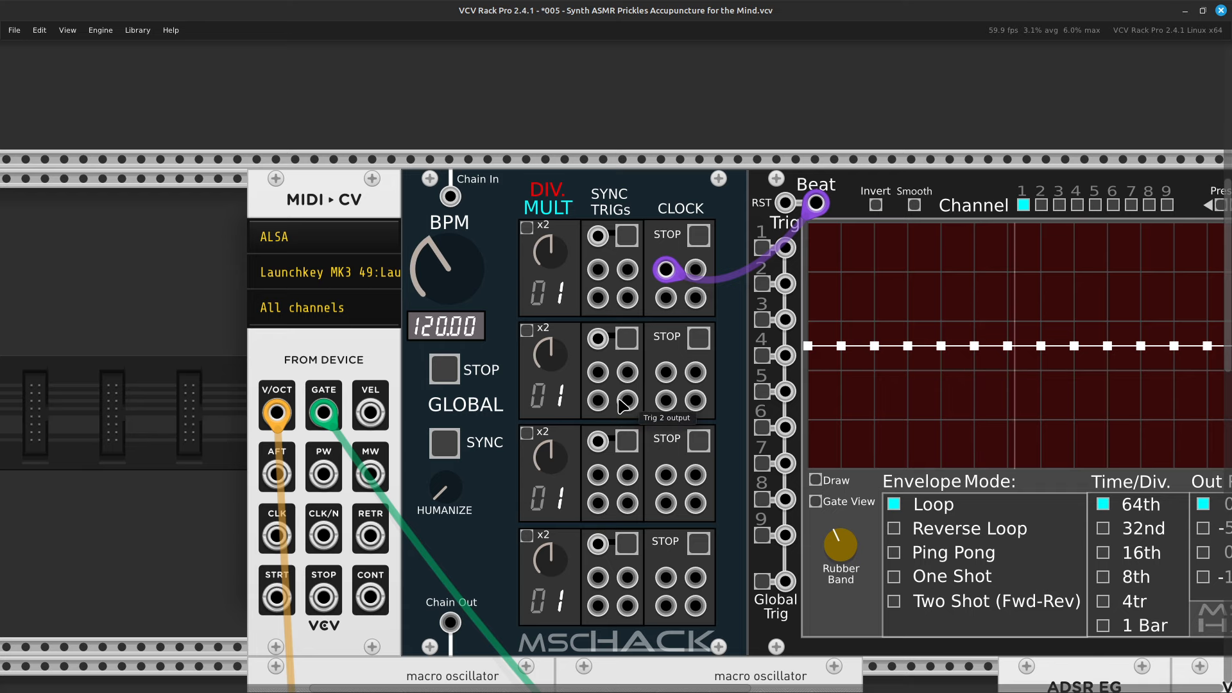
Set the Time/Div. of ENVY 9's channel 1 to 1 Bar.
scroll(622, 403, "right", 10)
scroll(639, 448, "down", 3)
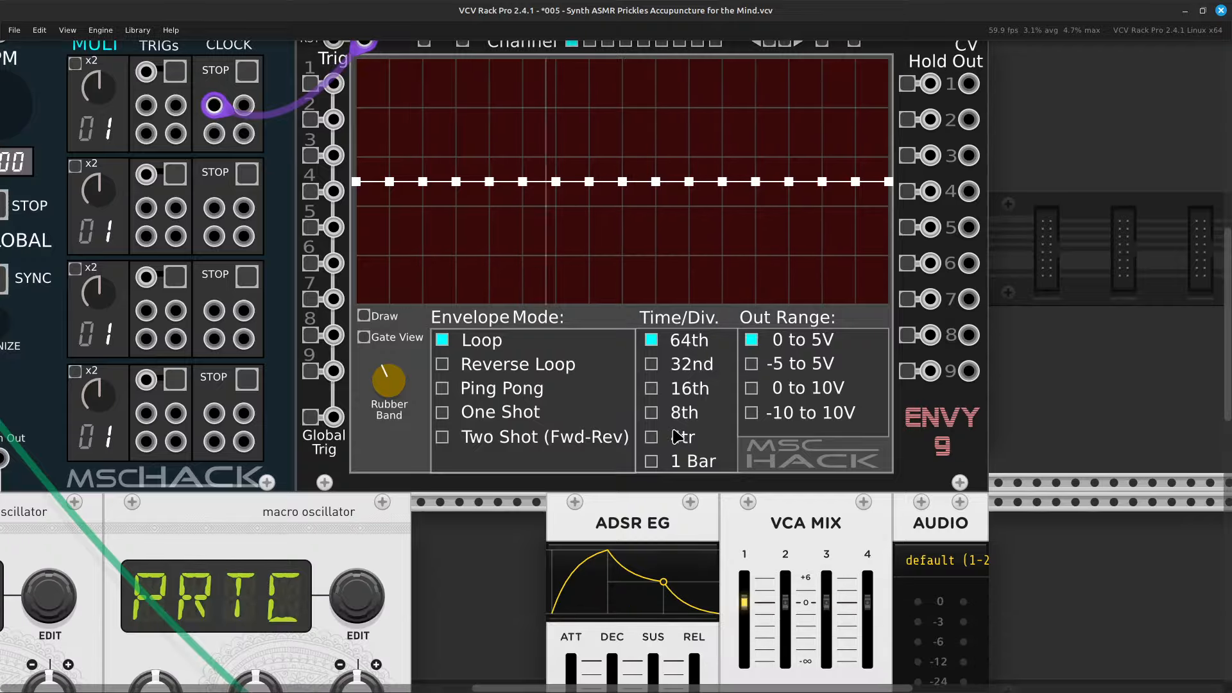
scroll(667, 427, "right", 4)
scroll(698, 404, "up", 3)
scroll(544, 509, "left", 3)
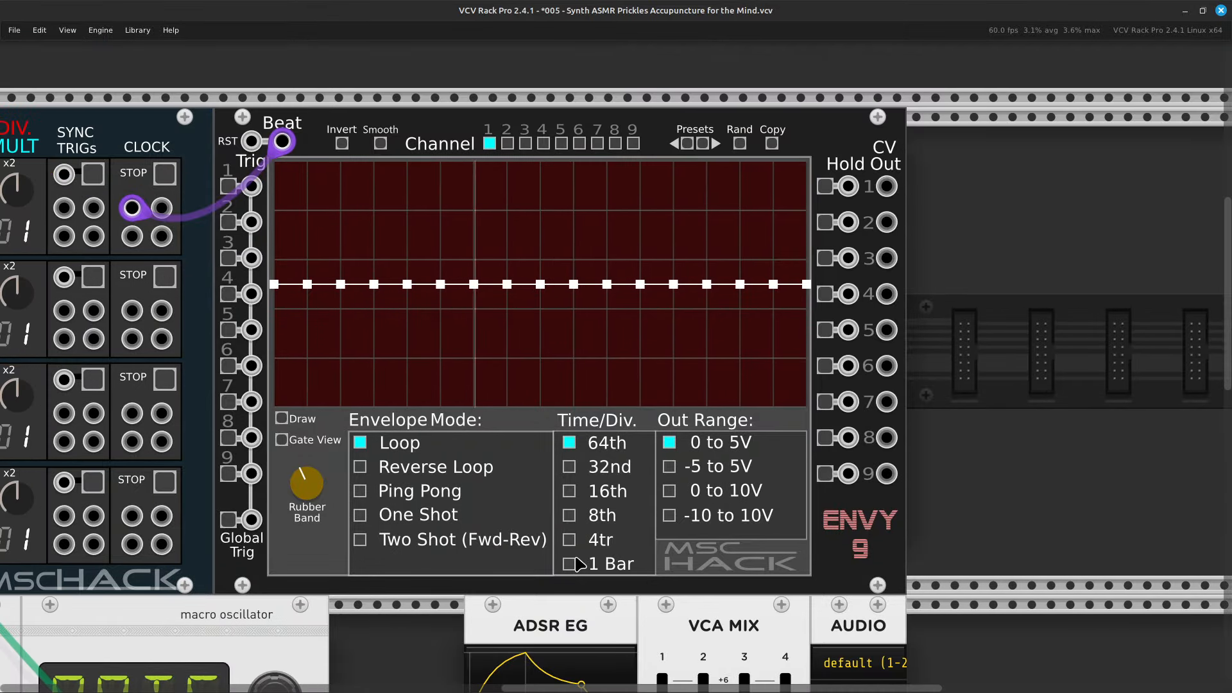
left_click(593, 567)
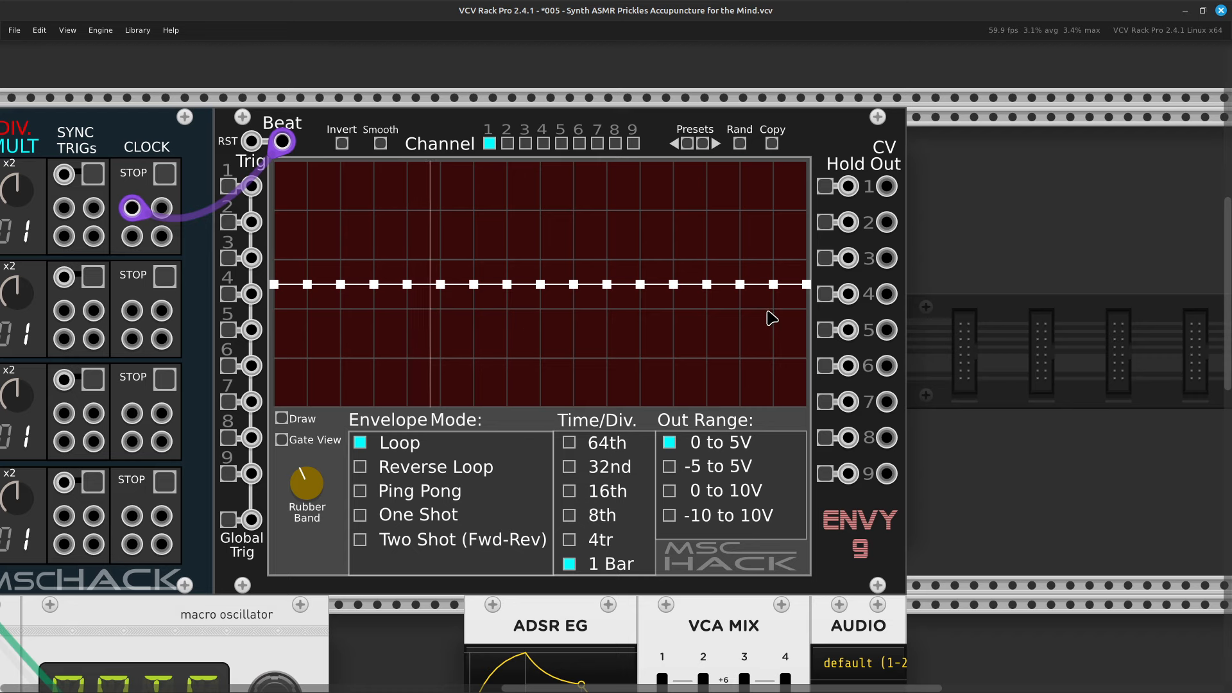
Draw an uneven channel 1 envelope near the top of ENVY 9's range, ending at about 3.8 V, and compare it with channel 2.
scroll(616, 281, "right", 5)
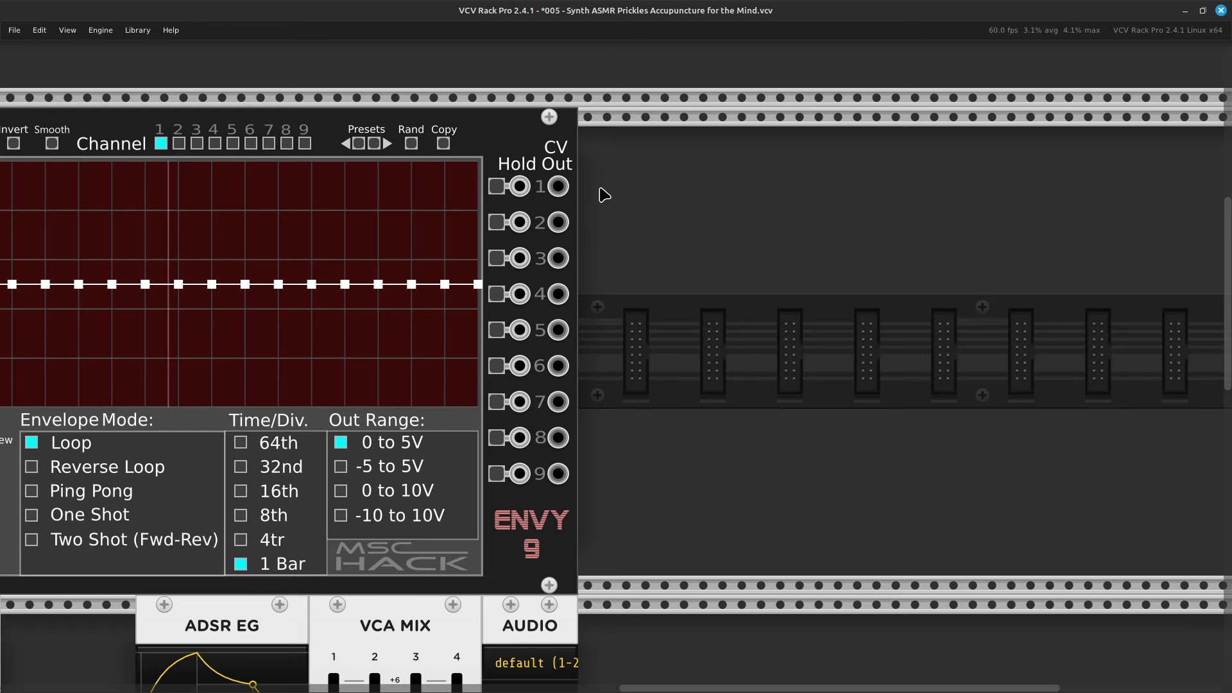
scroll(330, 331, "left", 6)
scroll(330, 331, "left", 2)
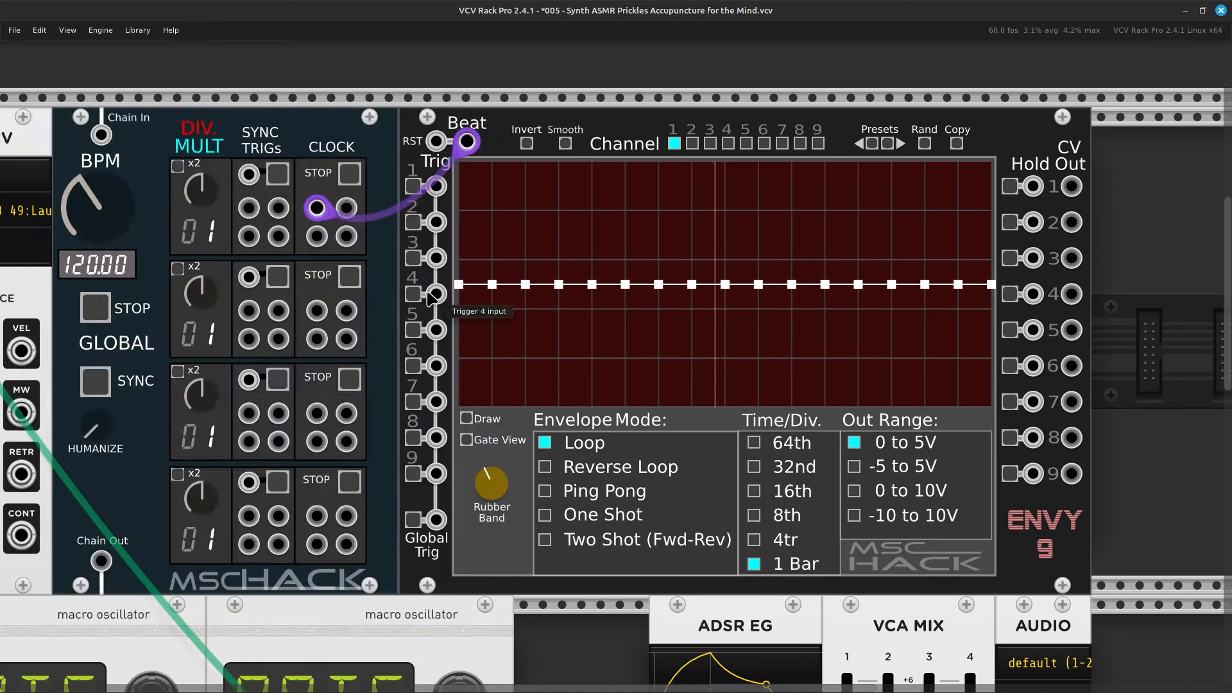
scroll(640, 295, "up", 3)
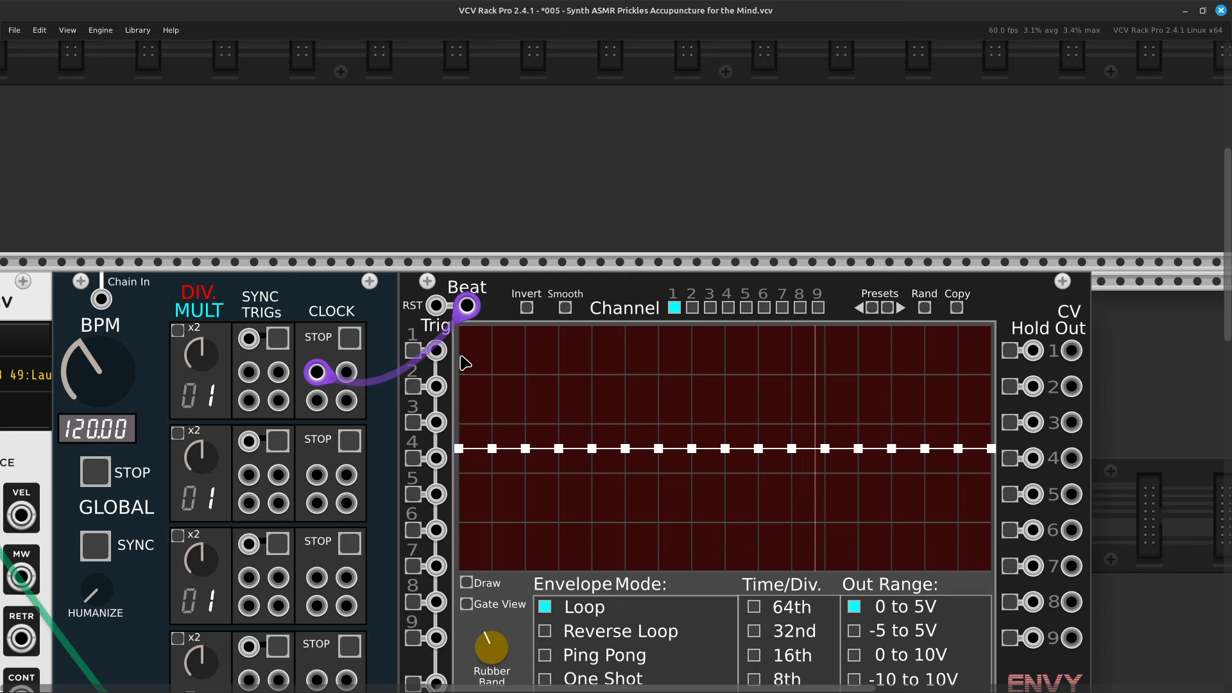
mouse_move(460, 352)
left_mouse_down()
mouse_move(544, 349)
mouse_move(492, 350)
mouse_move(558, 369)
mouse_move(600, 350)
mouse_move(782, 360)
mouse_move(976, 337)
mouse_move(892, 358)
mouse_move(893, 385)
mouse_move(773, 385)
mouse_move(767, 366)
left_mouse_up()
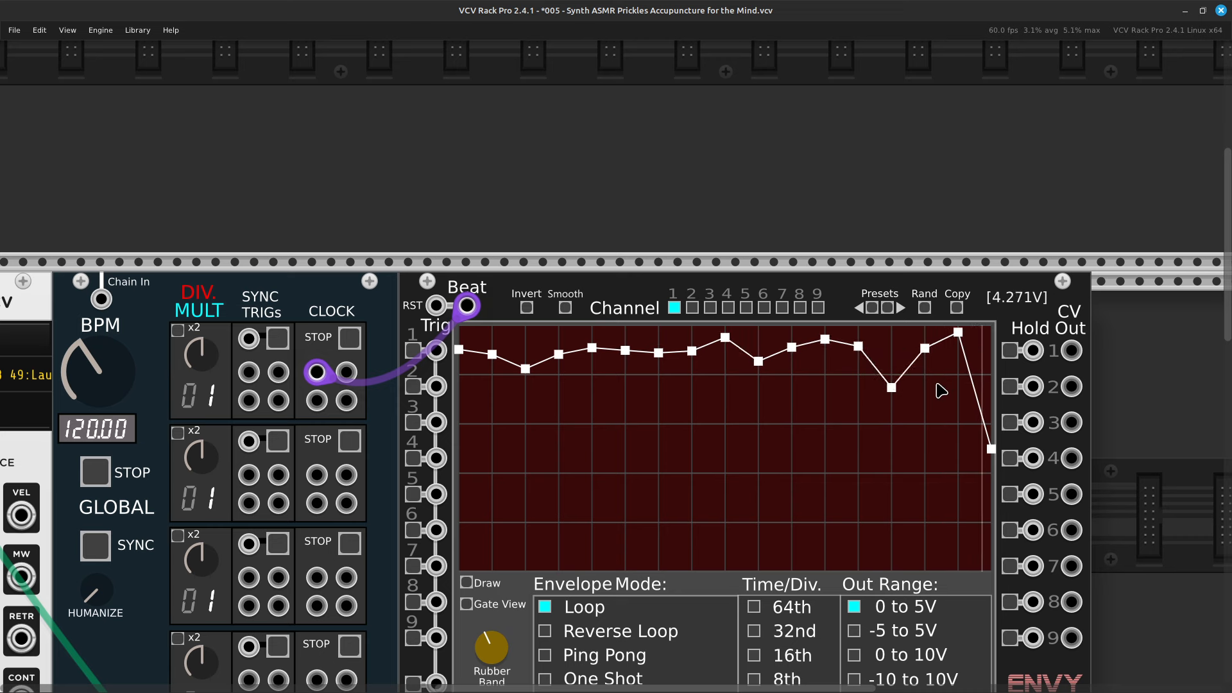
left_click(958, 365)
left_click_drag(976, 383, 991, 385)
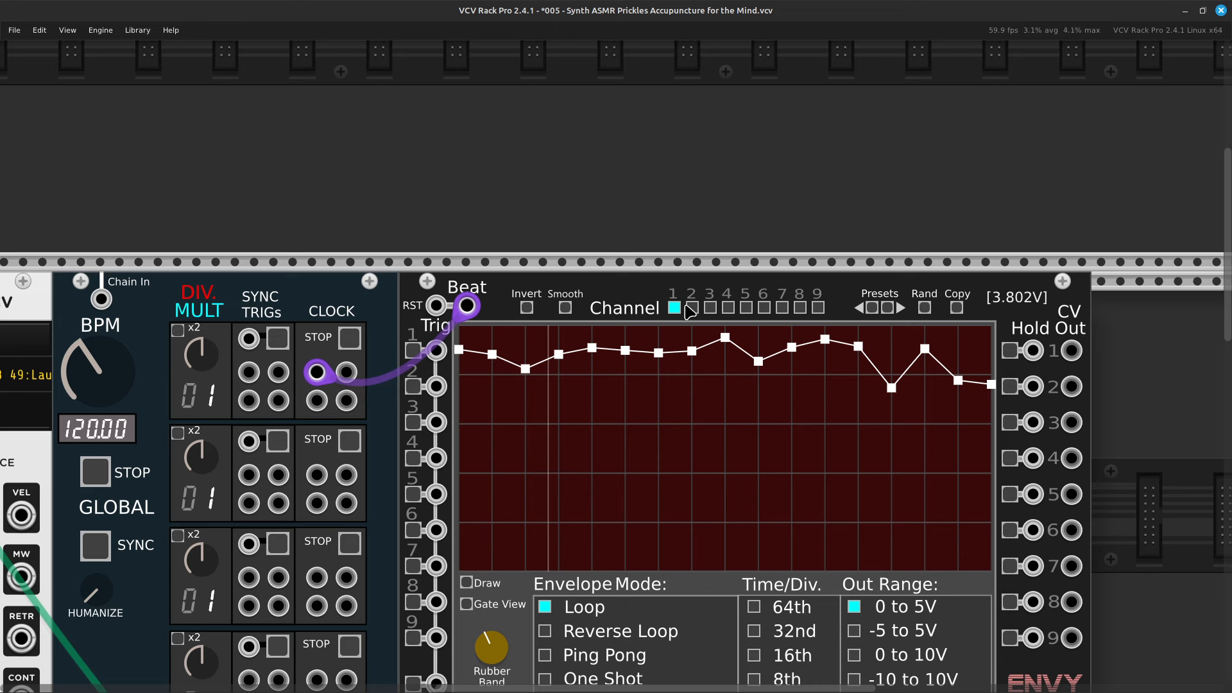
left_click(691, 308)
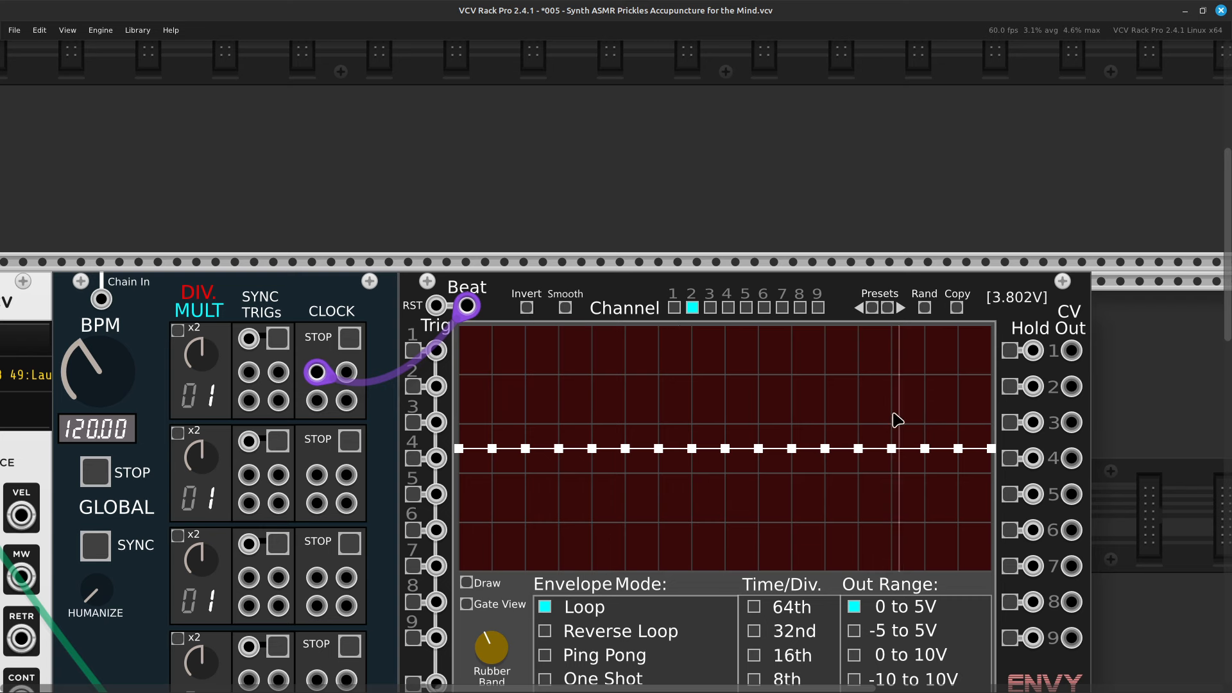
left_click(674, 308)
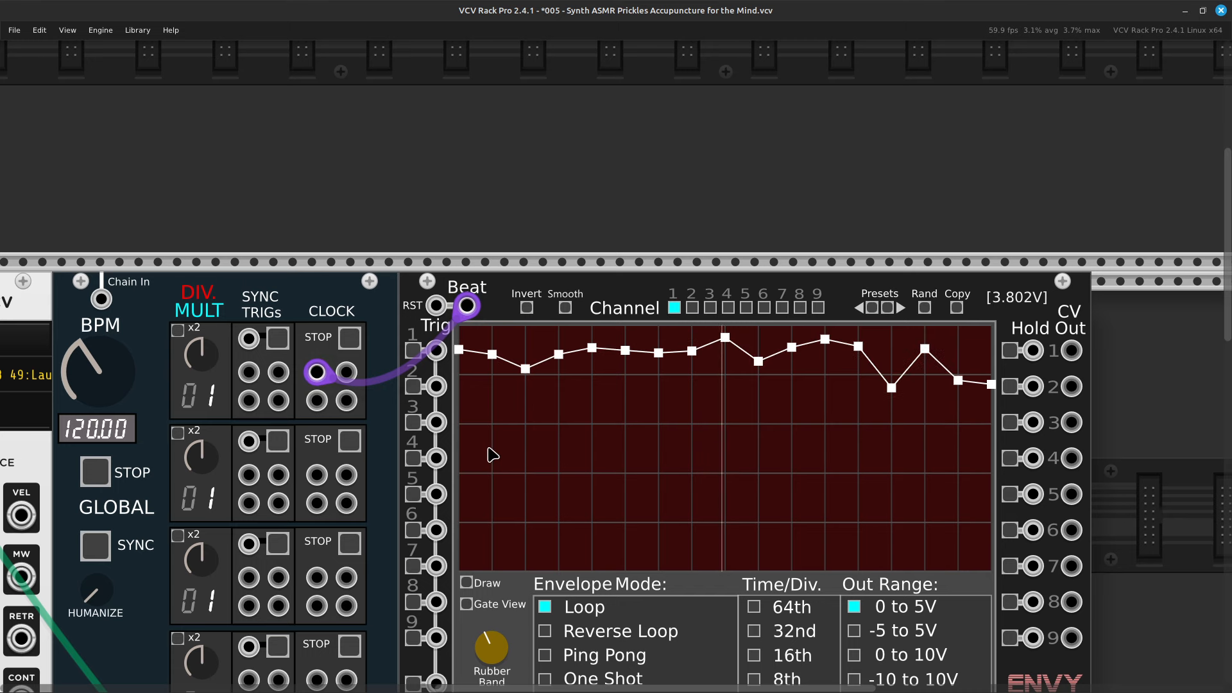
Patch ENVY 9 CV Out 1 to the first macro oscillator's V/OCT input with an orange cable, replacing the MIDI-CV pitch cable.
scroll(489, 454, "right", 5)
scroll(473, 445, "down", 2)
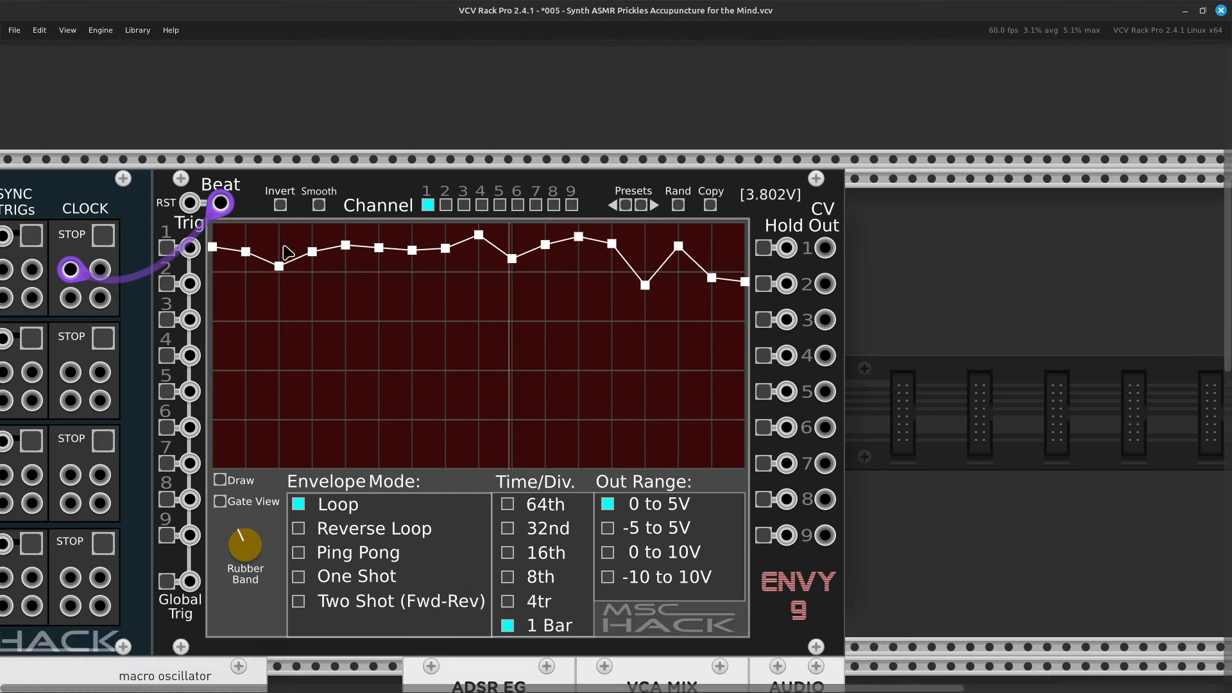
scroll(507, 282, "right", 2)
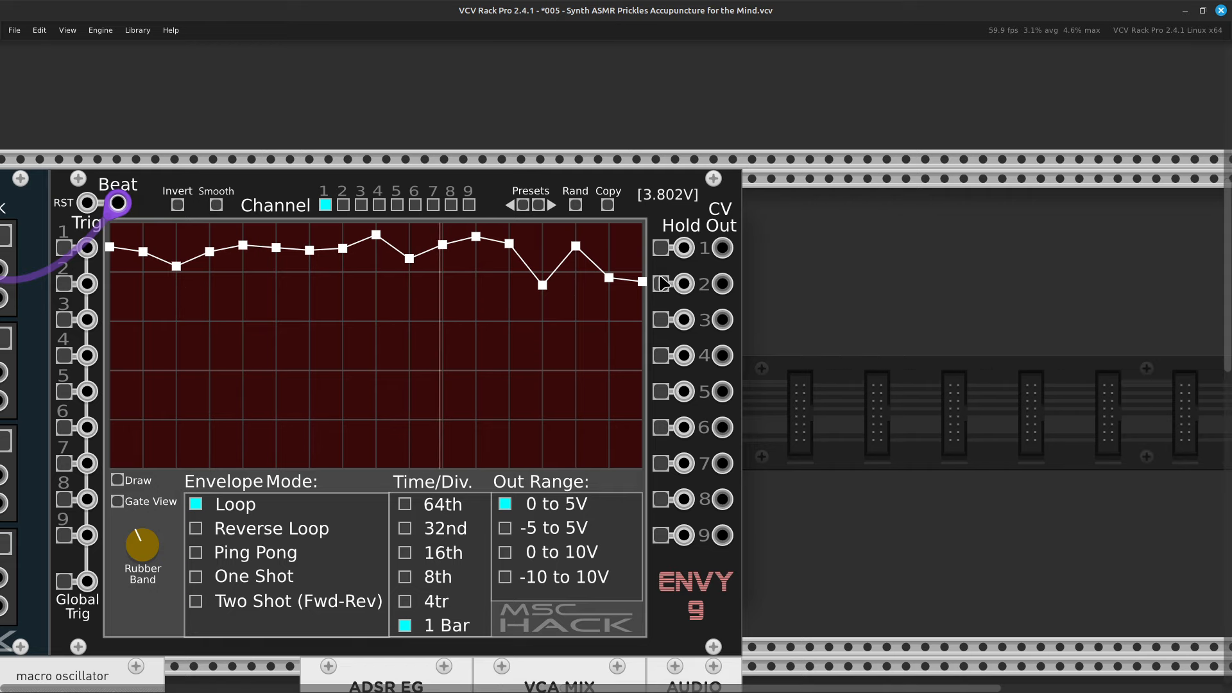
right_click(724, 252)
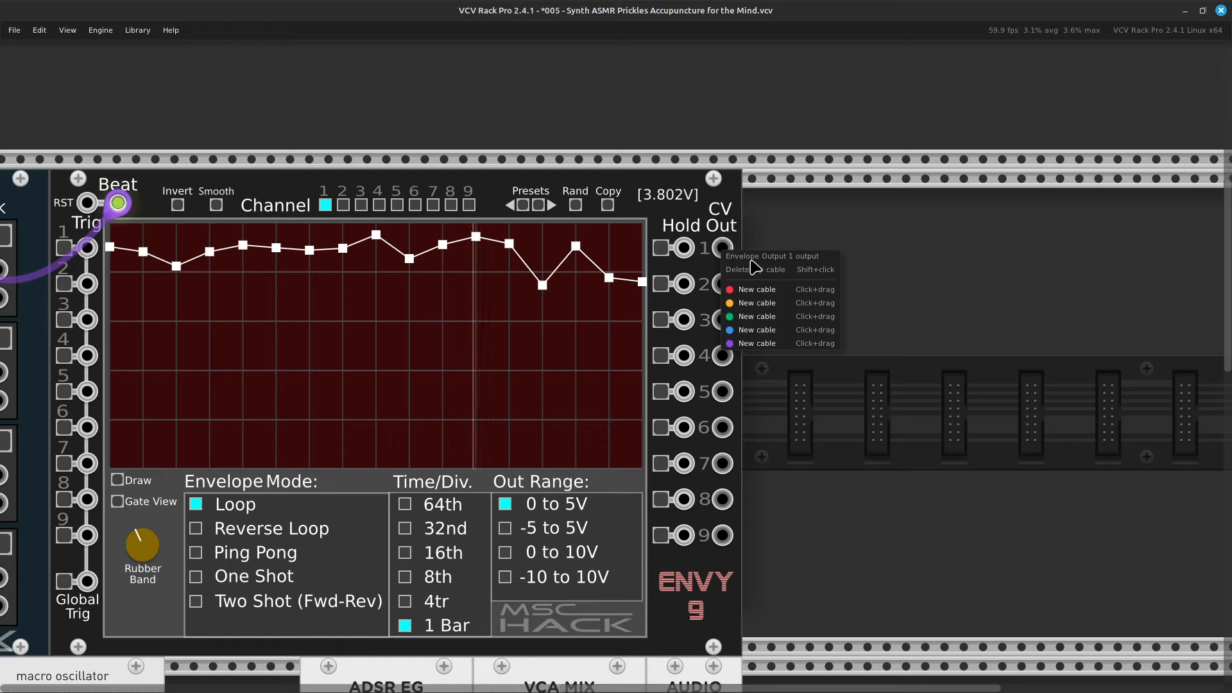
left_click(770, 298)
left_click_drag(844, 379, 377, 538)
scroll(854, 441, "down", 7)
scroll(680, 433, "left", 10)
scroll(635, 427, "left", 1)
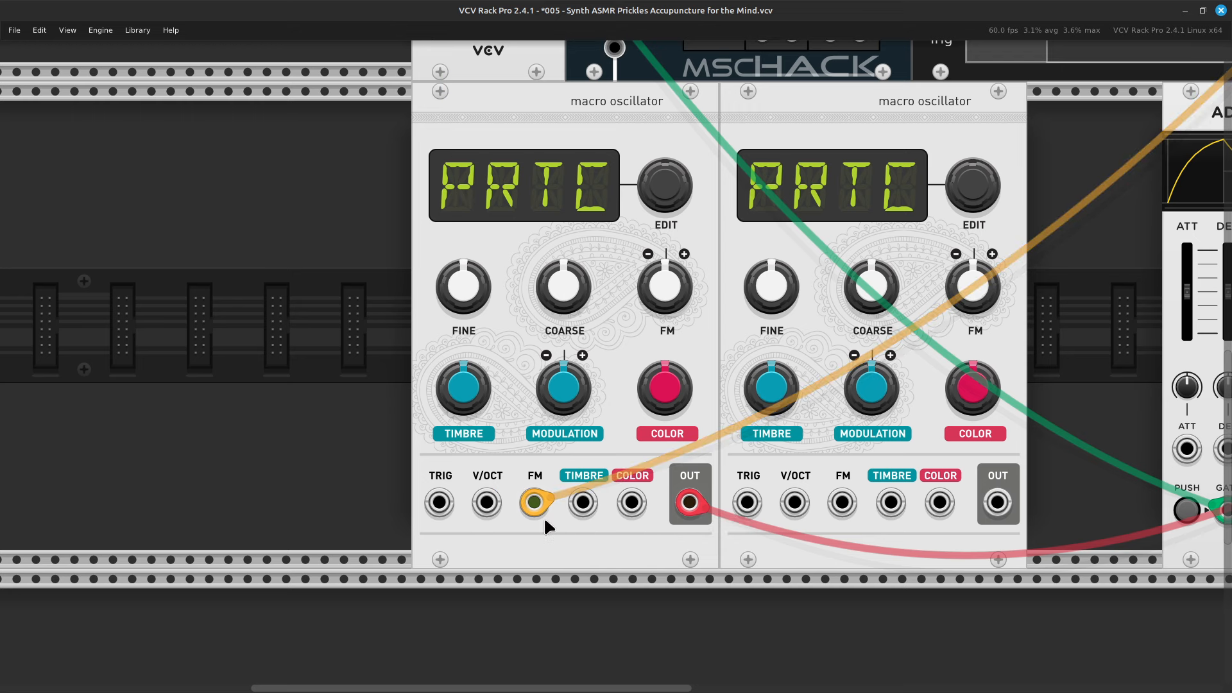
left_click_drag(535, 503, 488, 503)
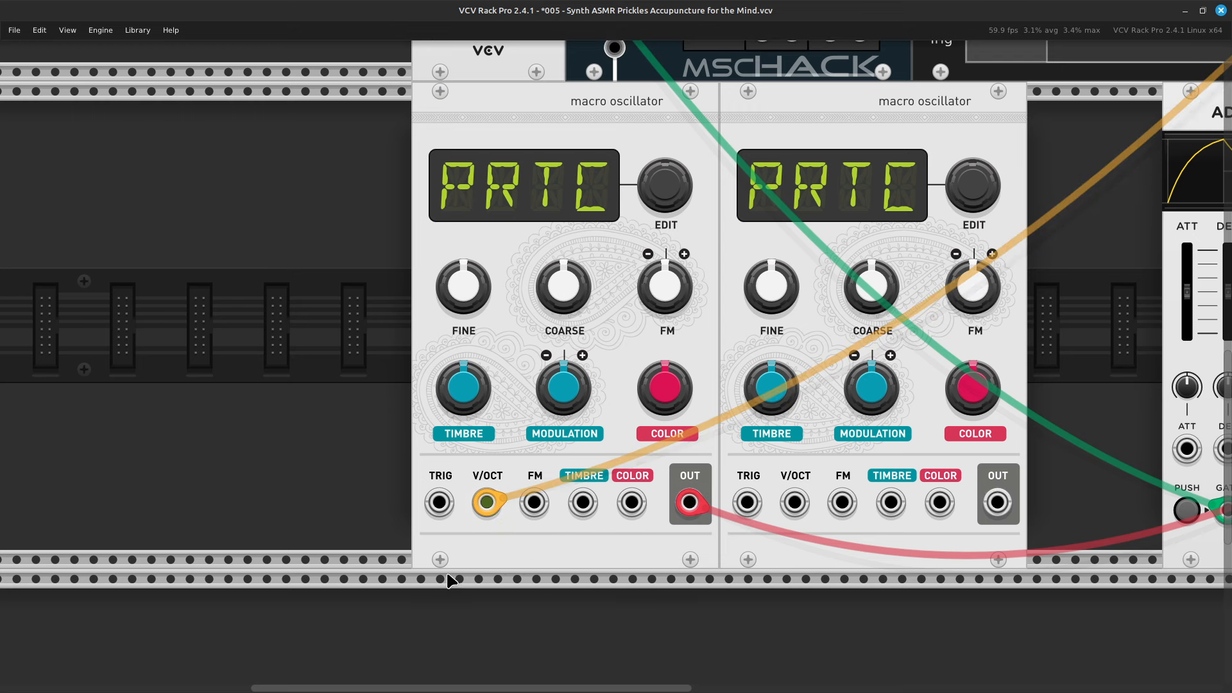
Review the running voice from ENVY 9's channel 1 envelope and CV cable to the first macro oscillator, ADSR EG and VCA MIX.
key("Up")
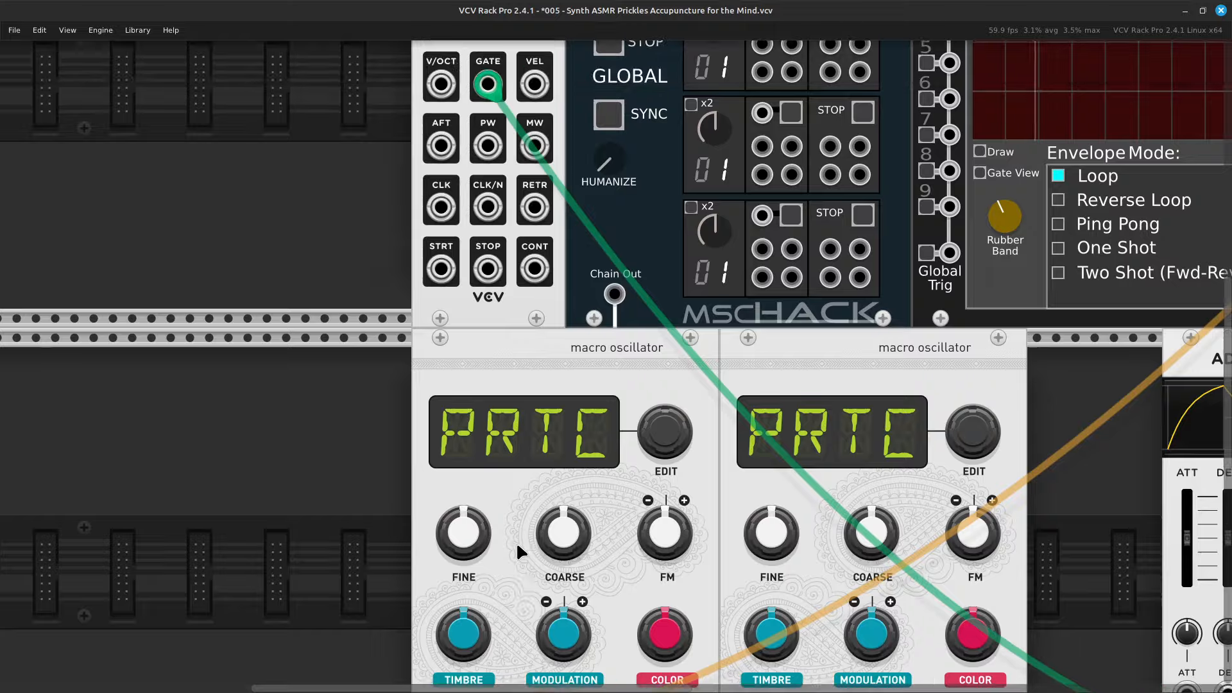
key("Right")
key("Down")
key("Right")
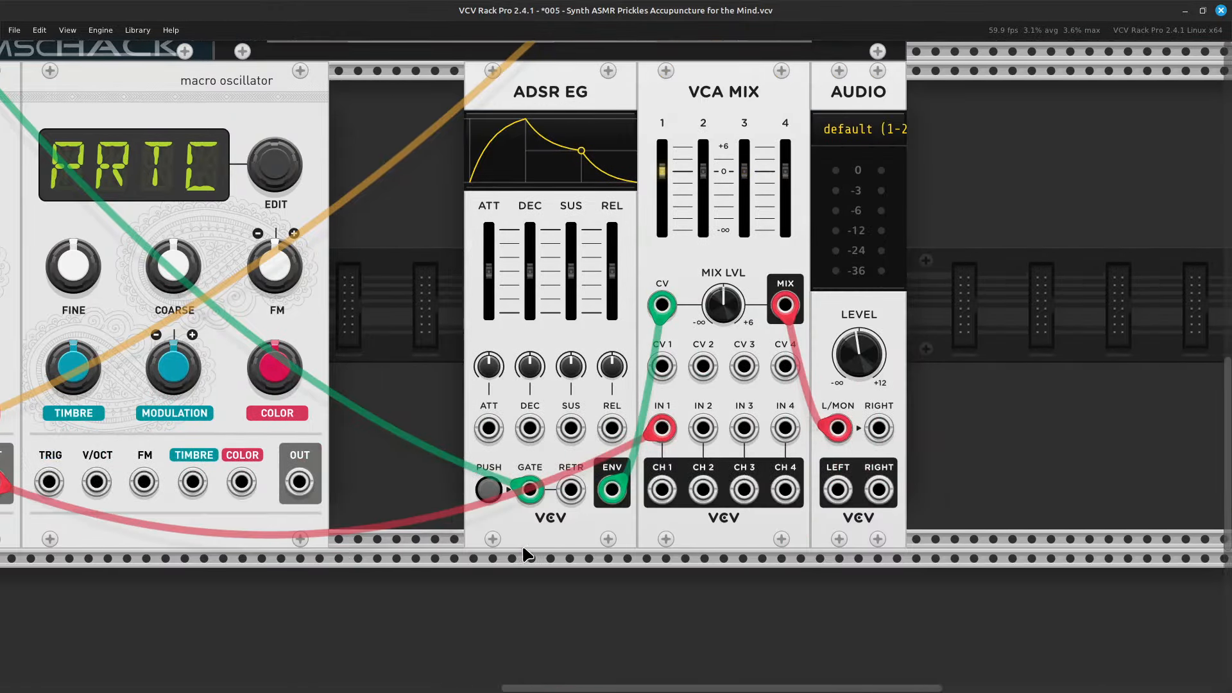
key("Up")
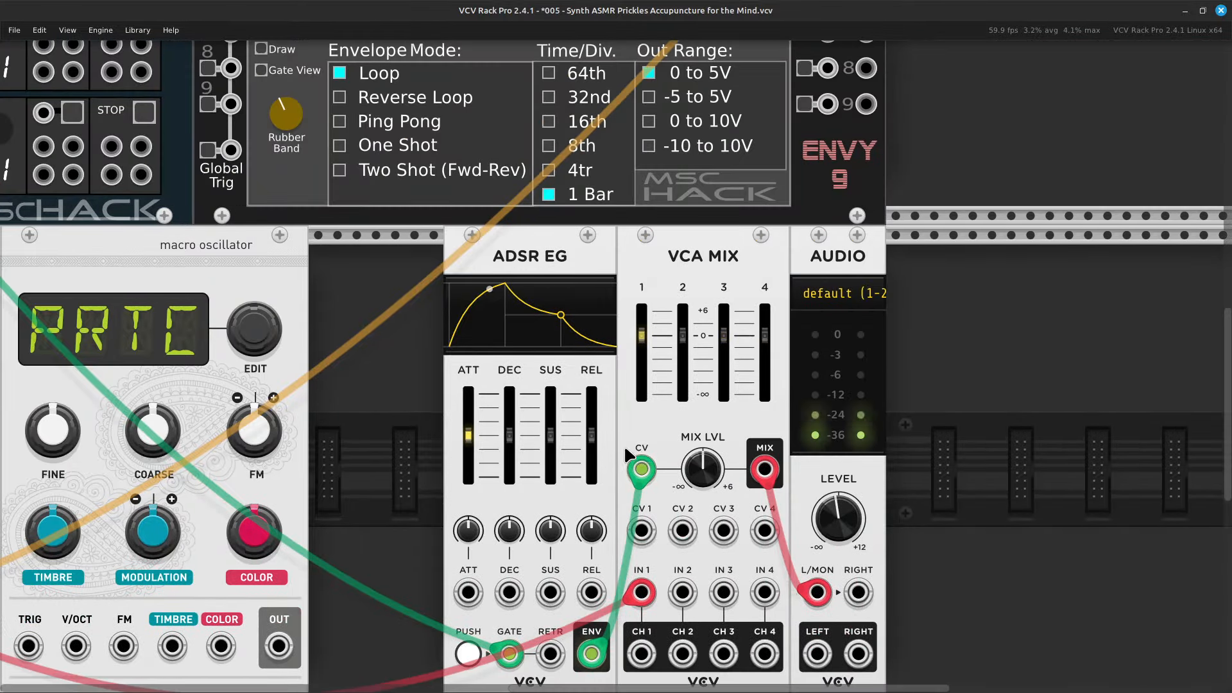
key("Up")
key("Up")
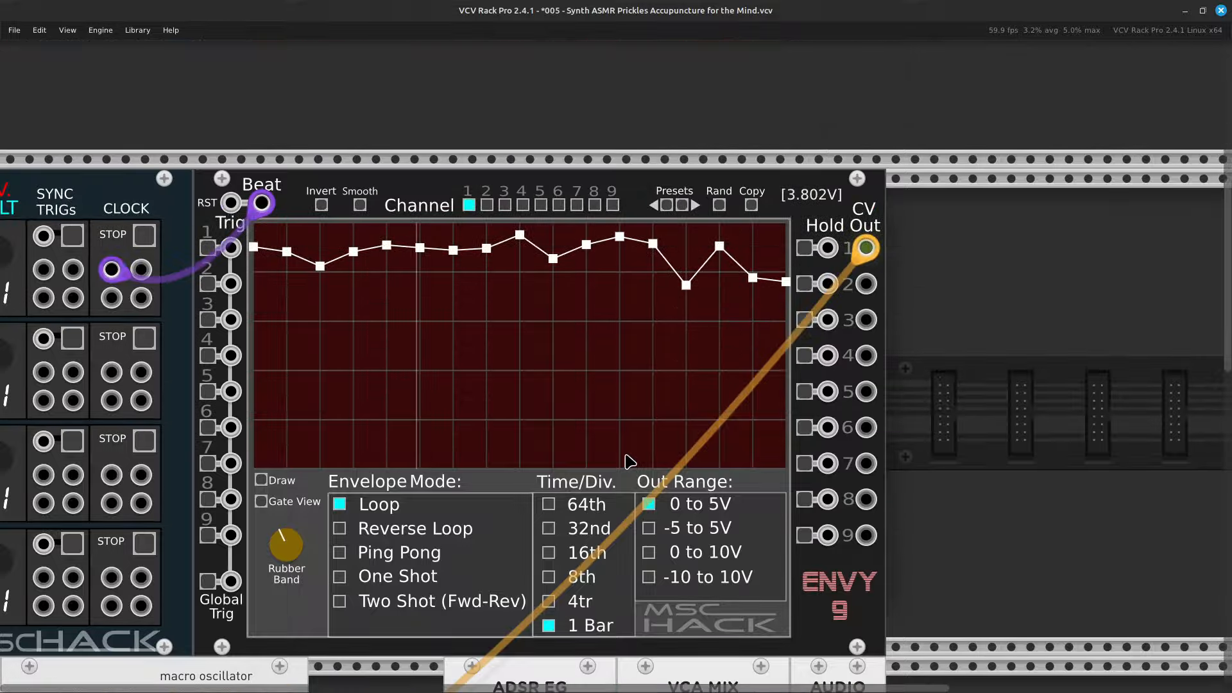
key("Left")
key("Right")
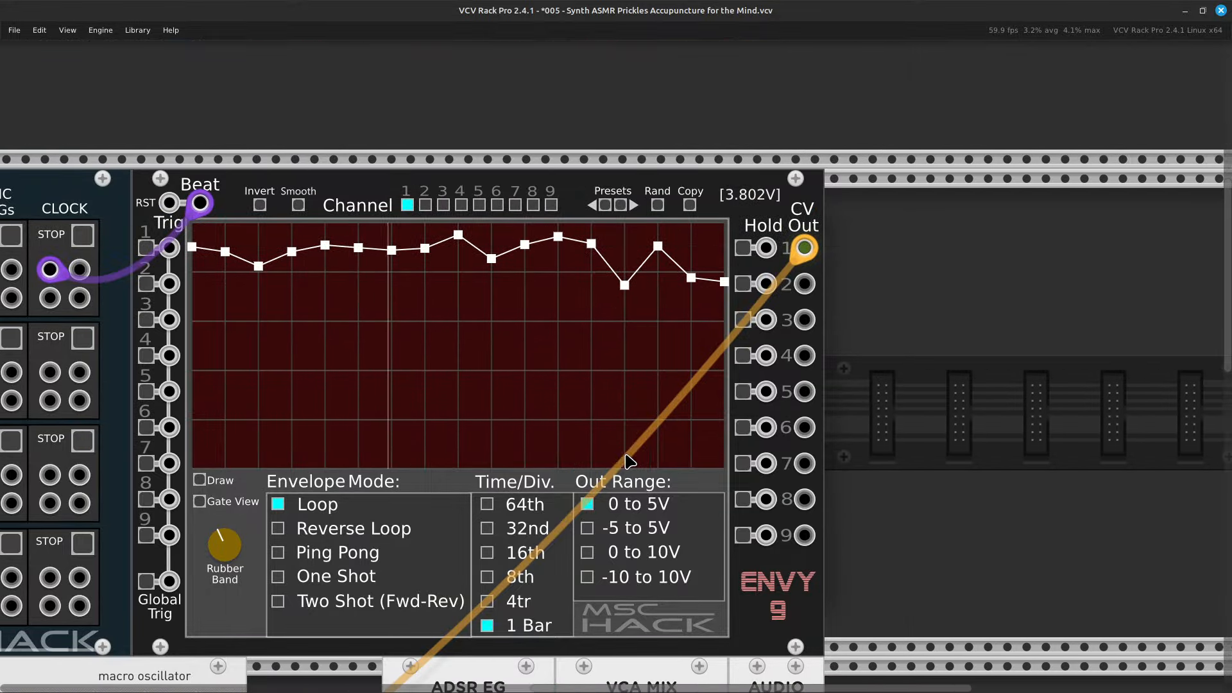
key("Down")
key("Left")
key("Left")
key("Down")
key("Left")
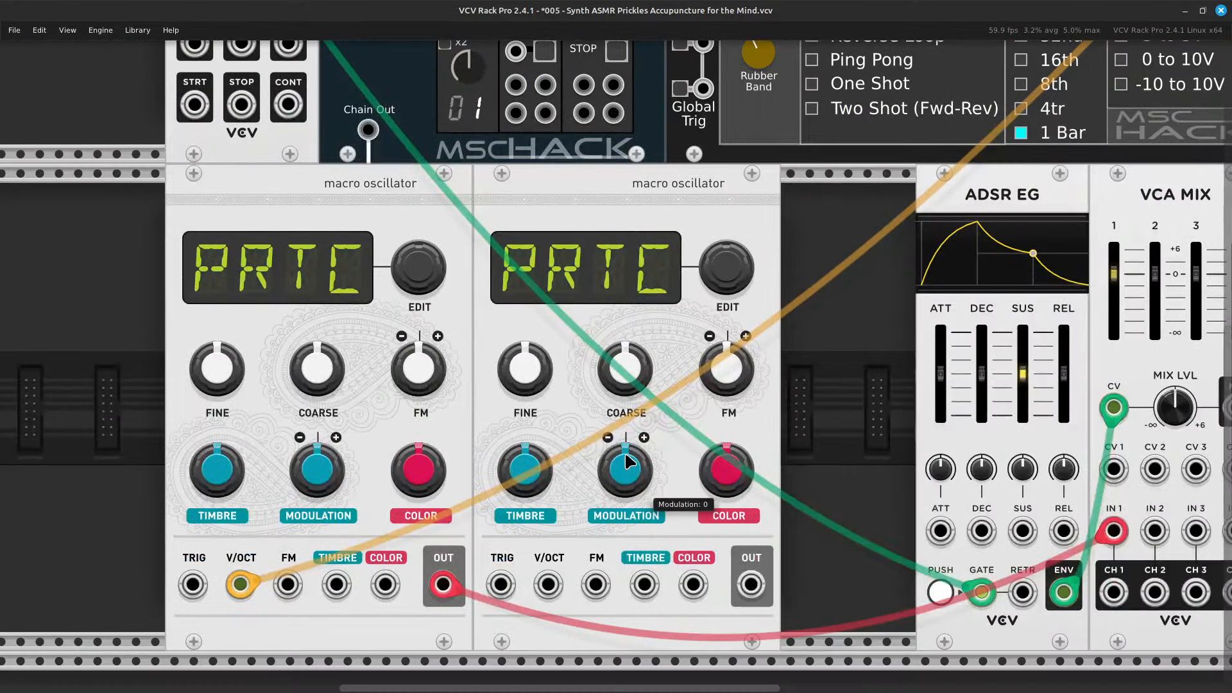
Turn the first macro oscillator's Timbre knob down to near its minimum.
key("Left")
key("Down")
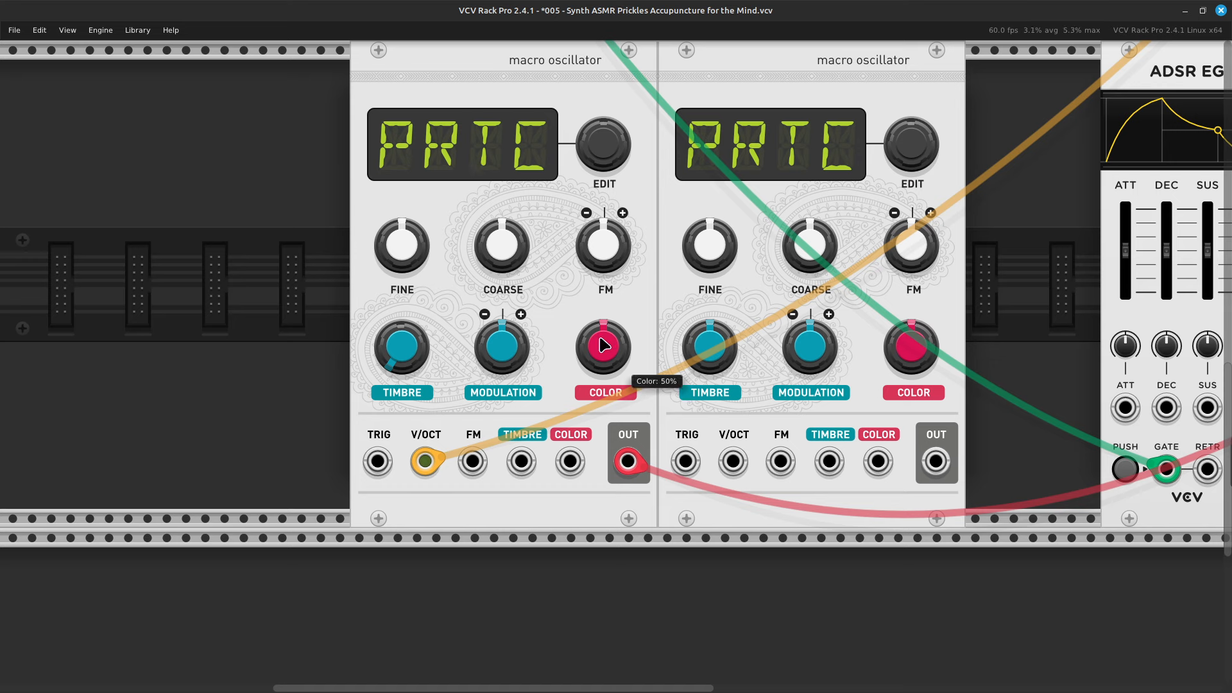
mouse_move(431, 346)
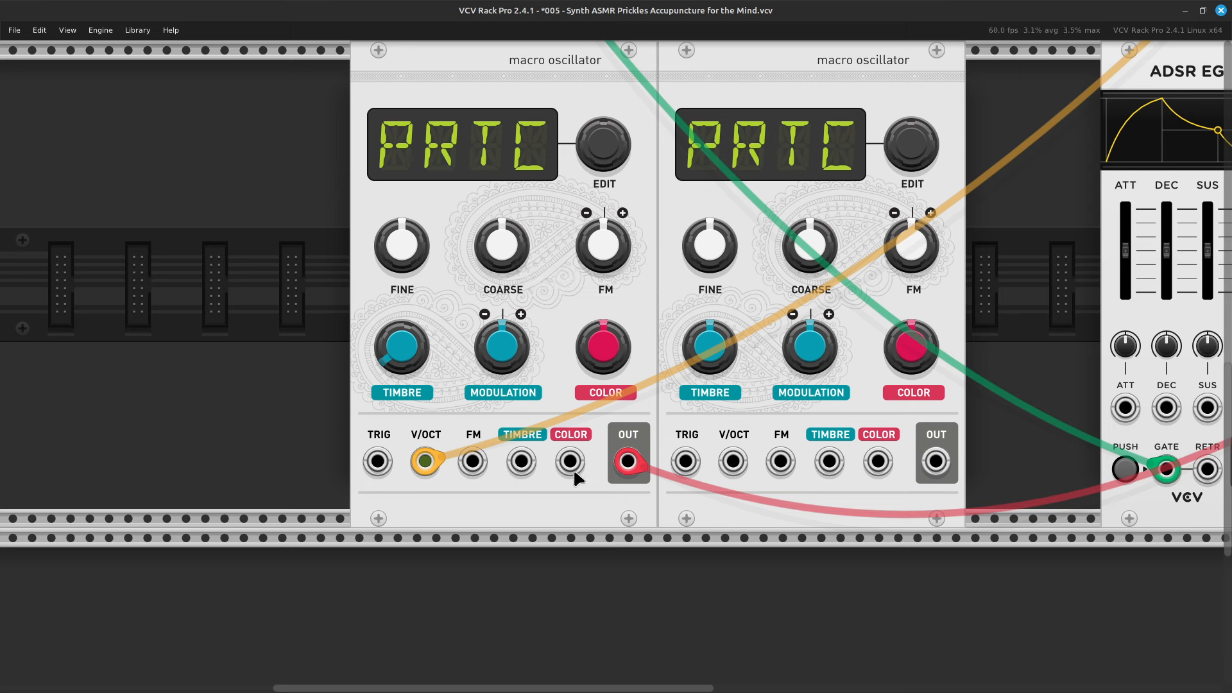
Patch ENVY 9 CV Out 2 to the first macro oscillator's Timbre input with an orange cable.
right_click(521, 463)
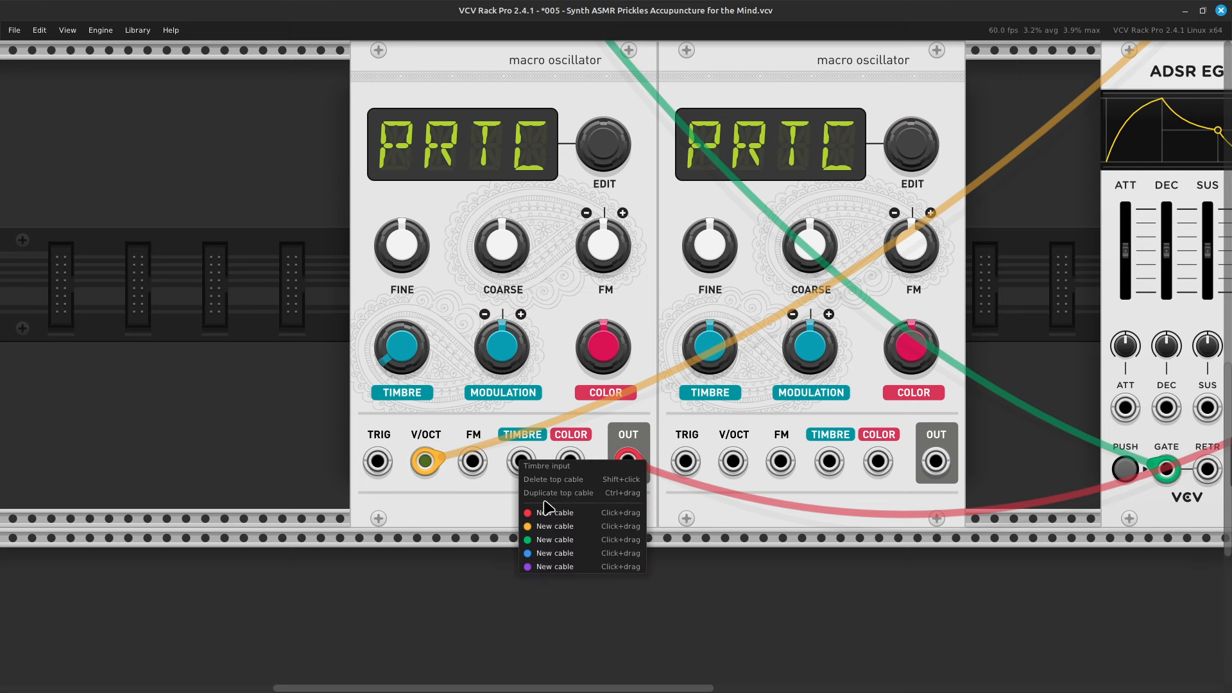
left_click(560, 512)
scroll(919, 326, "up", 2)
scroll(919, 326, "down", 3)
scroll(1040, 231, "up", 6)
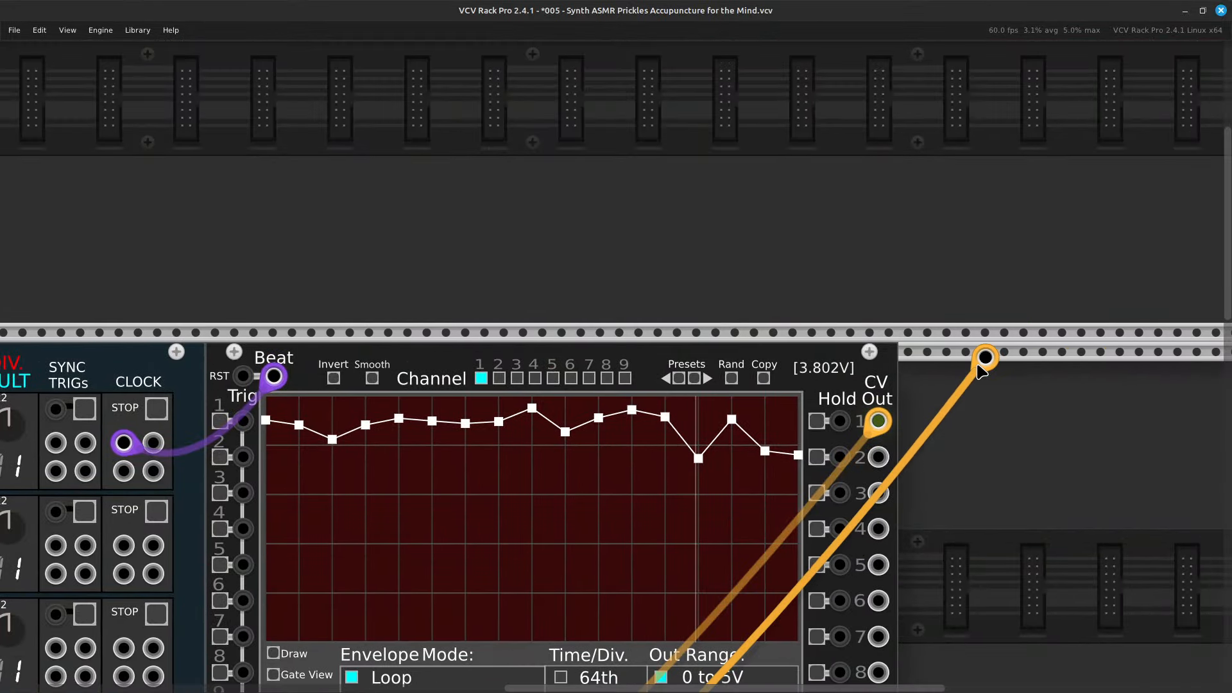
left_click(877, 456)
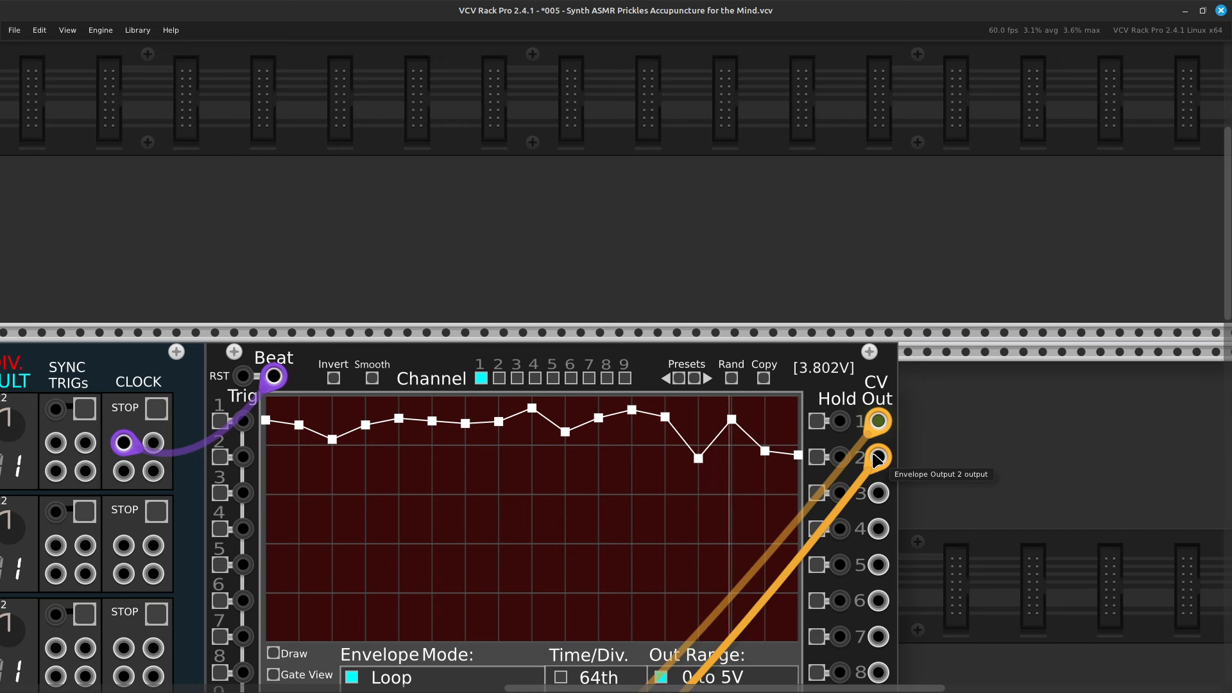
Switch ENVY 9 to channel 2 and load the full-cycle sine wave preset as its envelope.
left_click(877, 457)
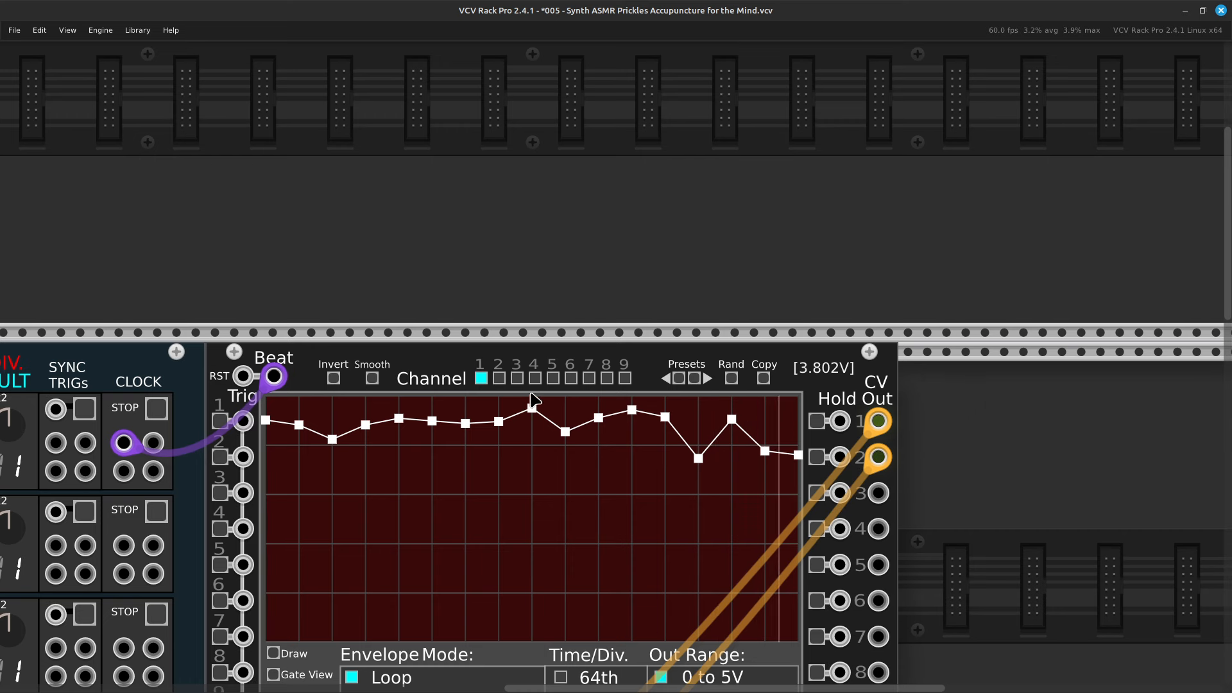
left_click(499, 378)
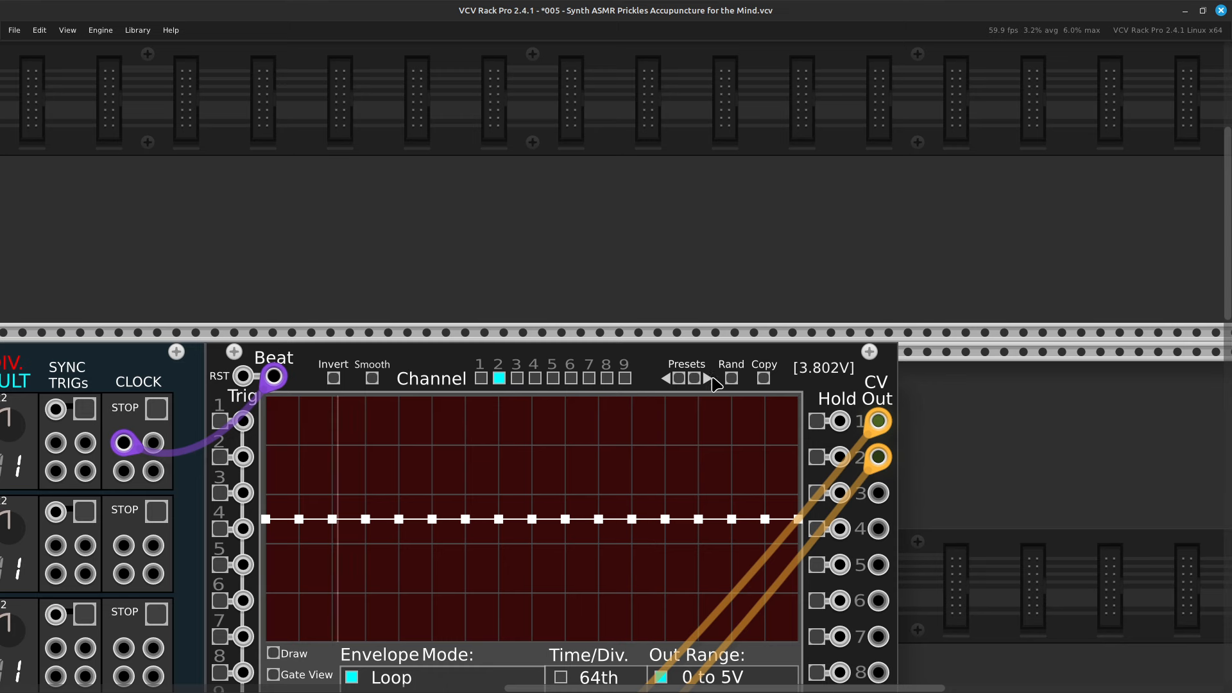
left_click(692, 380)
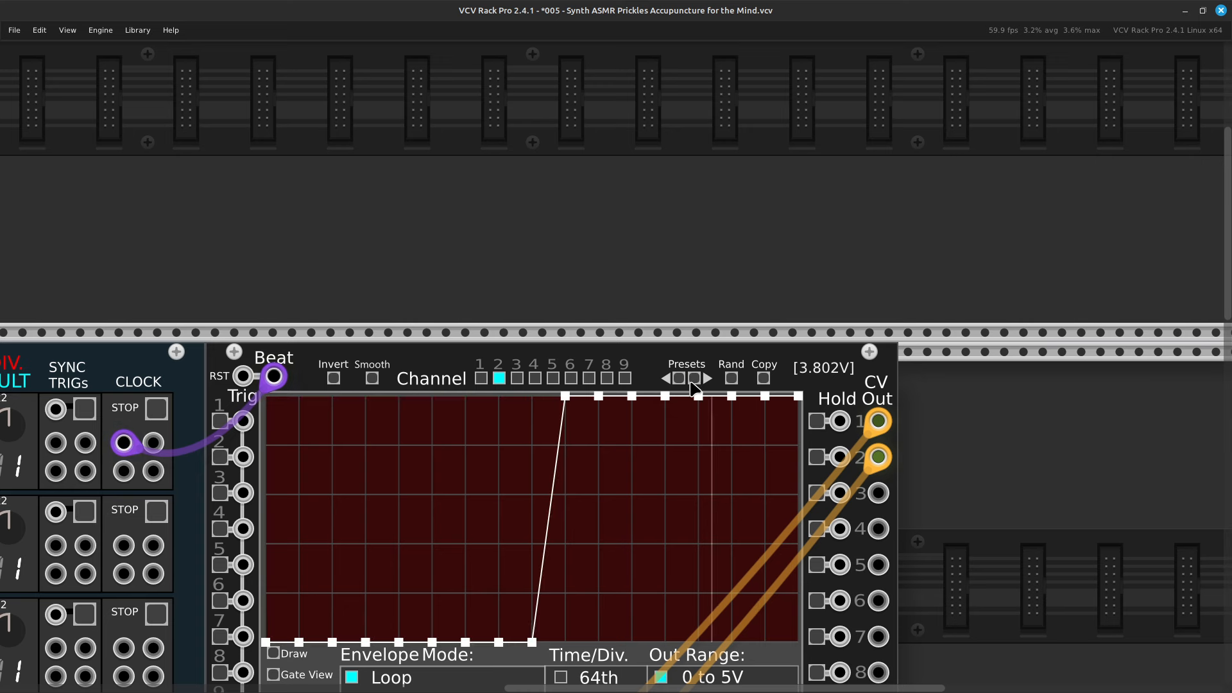
left_click(693, 381)
left_click(692, 382)
left_click(692, 383)
left_click(692, 383)
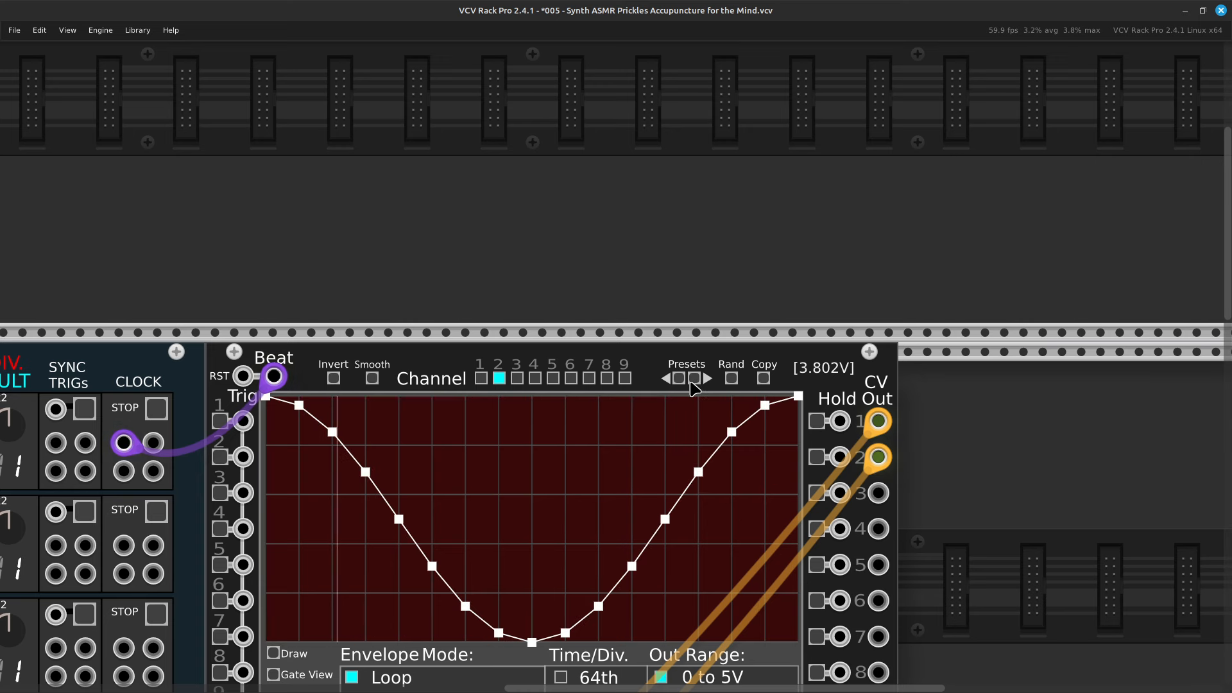
left_click(692, 383)
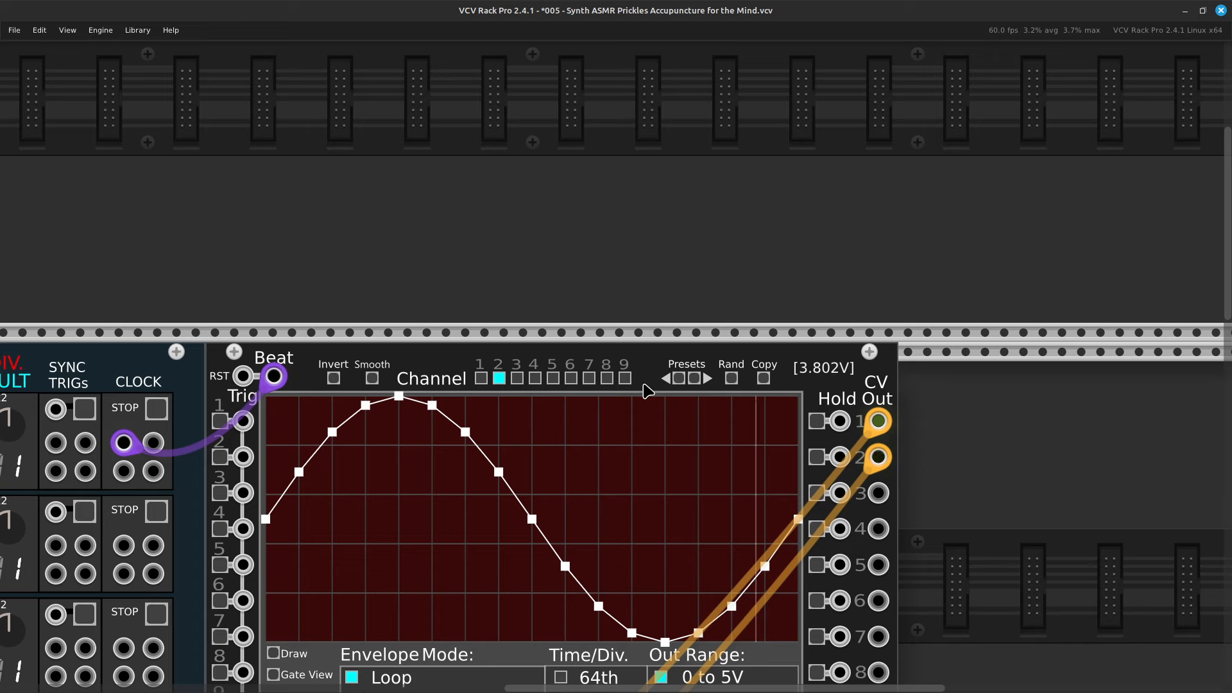
Review the two ENVY 9 cables into the first macro oscillator and its signal path through ADSR EG and VCA MIX.
scroll(647, 390, "down", 5)
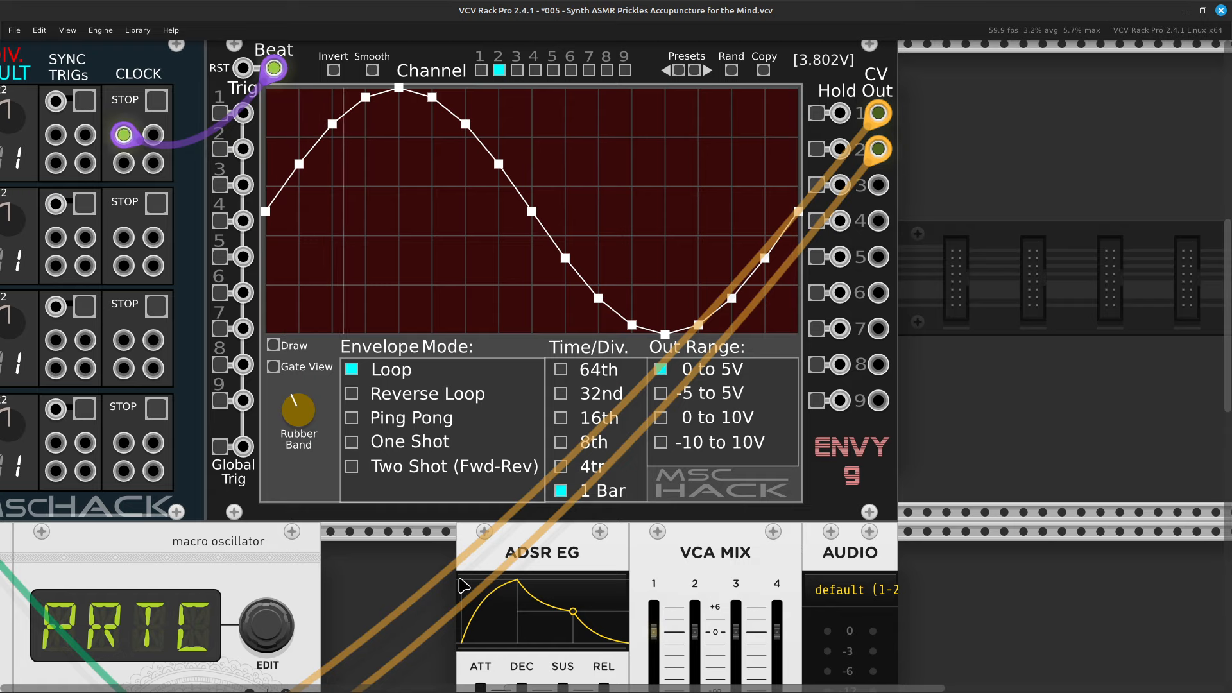
key("Down")
key("Left")
key("Left")
key("Up")
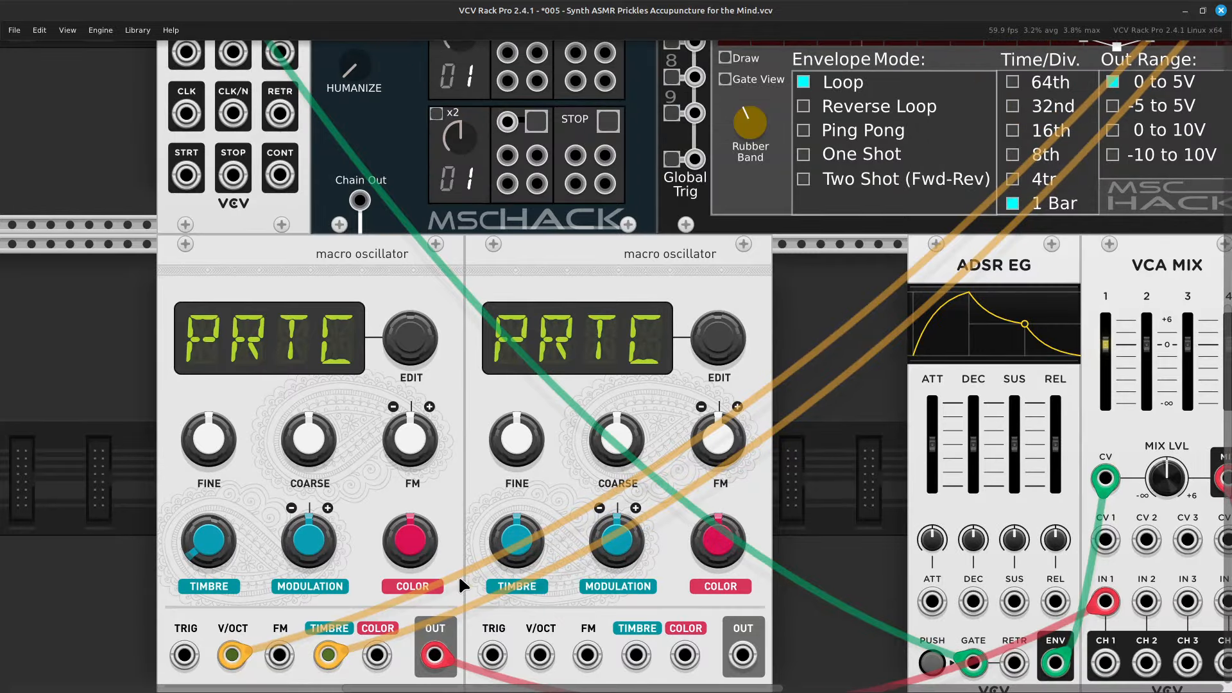
key("Down")
key("Right")
key("Right")
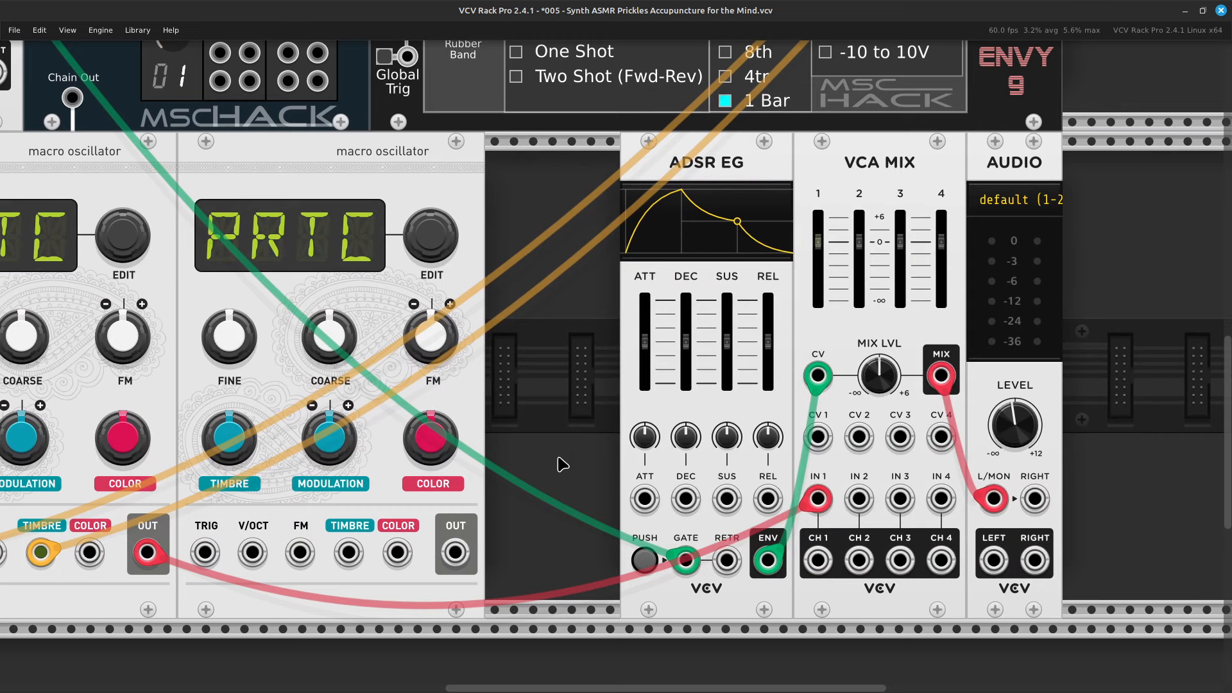
key("Left")
key("Left")
key("Left")
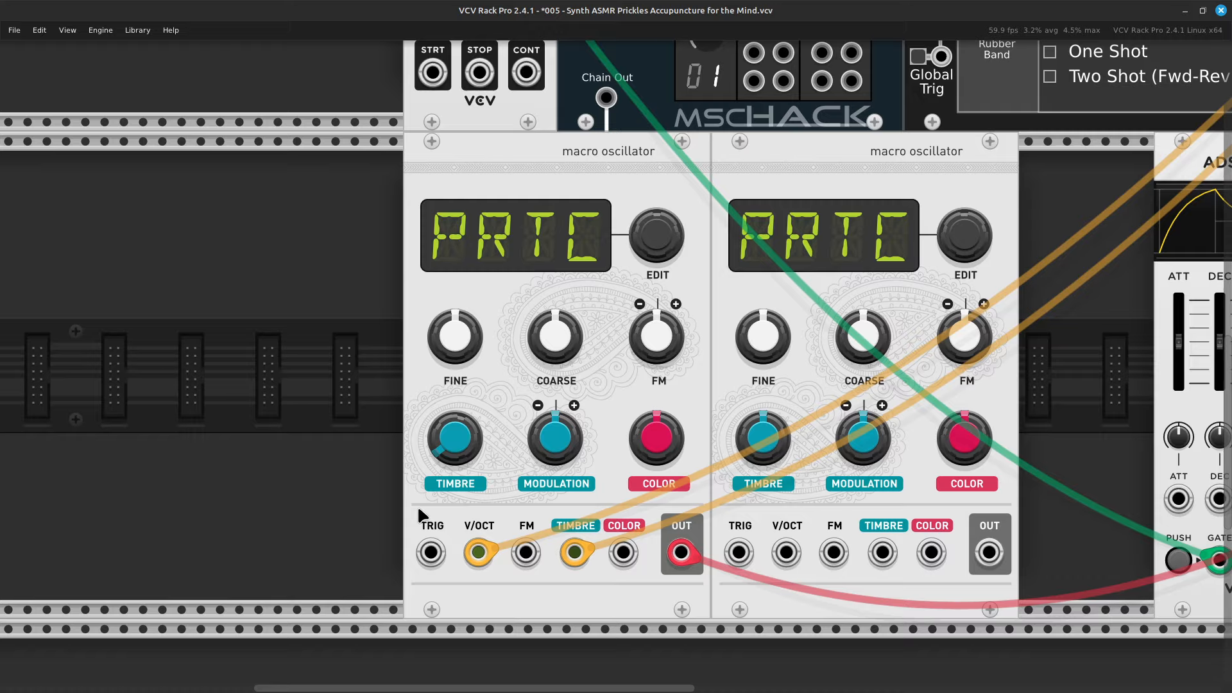
Compare ENVY 9's channel 1 envelope with the channel 2 sine envelope, ending on channel 2.
key("Up")
key("Right")
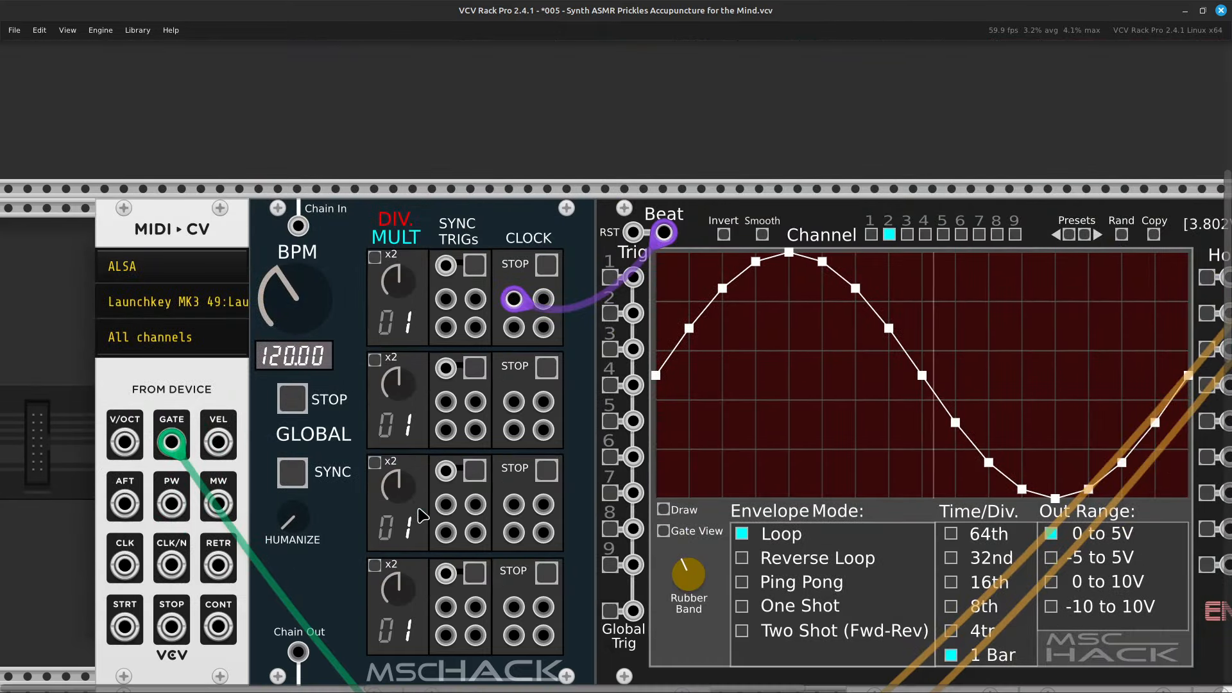
left_click(871, 235)
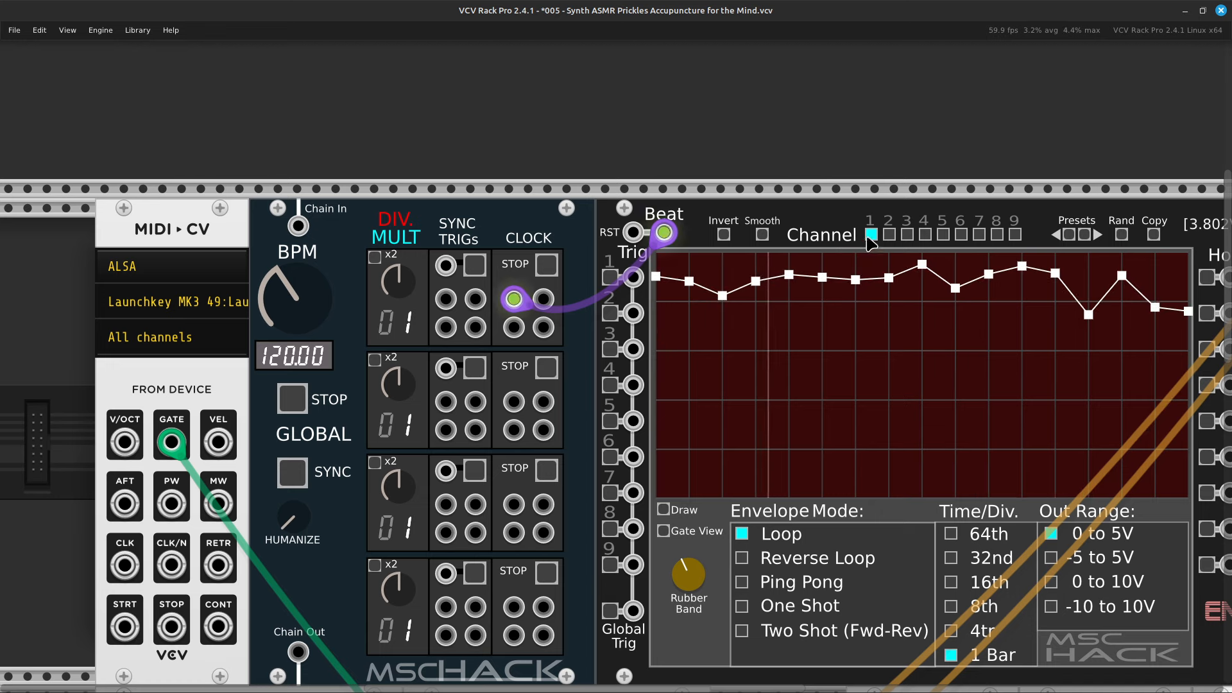
left_click(889, 235)
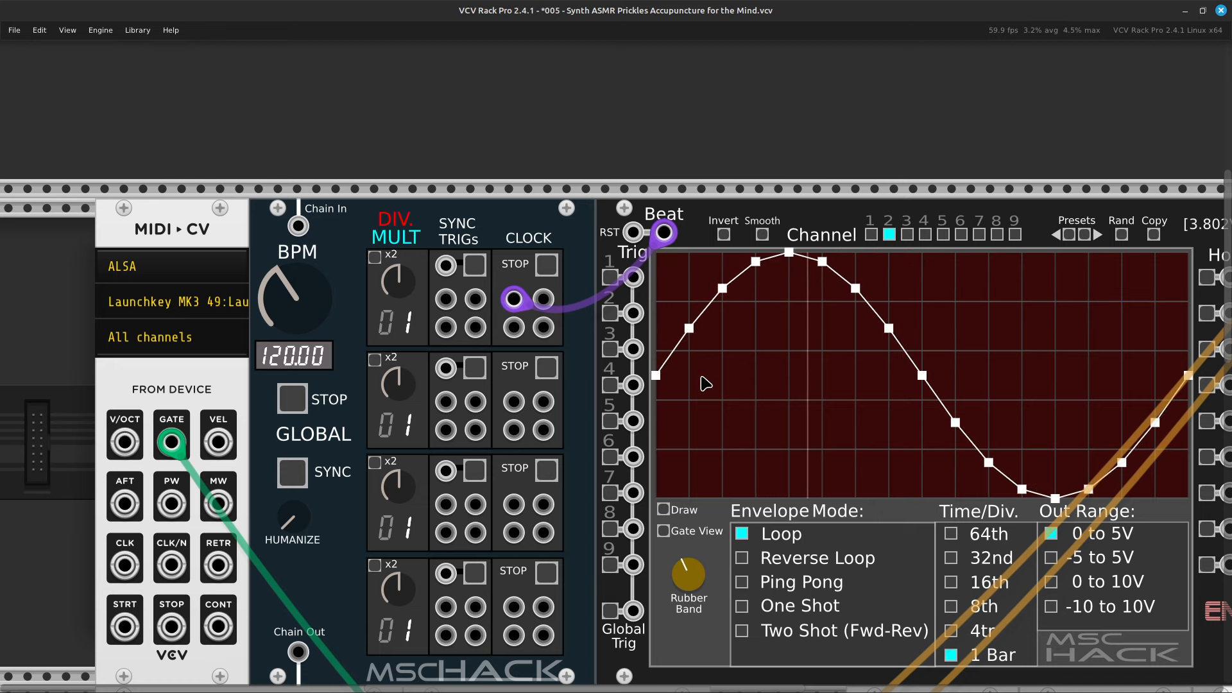
On the first macro oscillator, turn Modulation down to its minimum and set Timbre to about 17.8%.
scroll(708, 379, "down", 10)
scroll(708, 379, "left", 5)
scroll(708, 379, "up", 2)
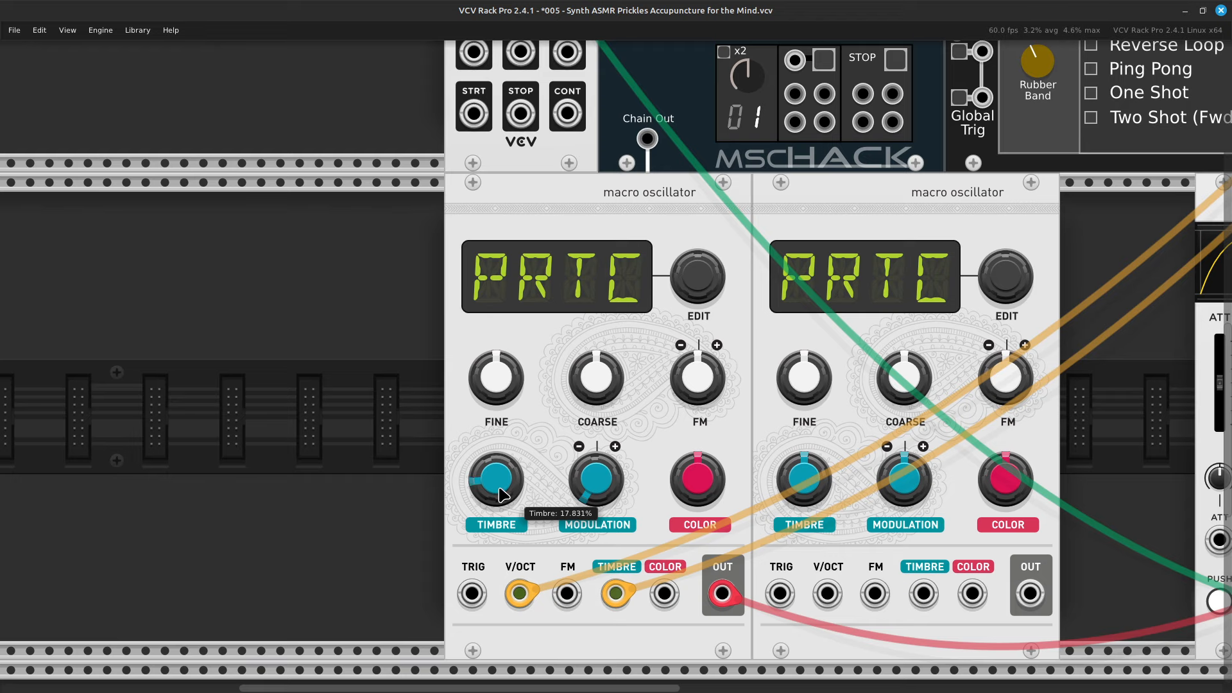
Raise the AUDIO module's output Level to about -0.25 dB.
scroll(503, 495, "right", 5)
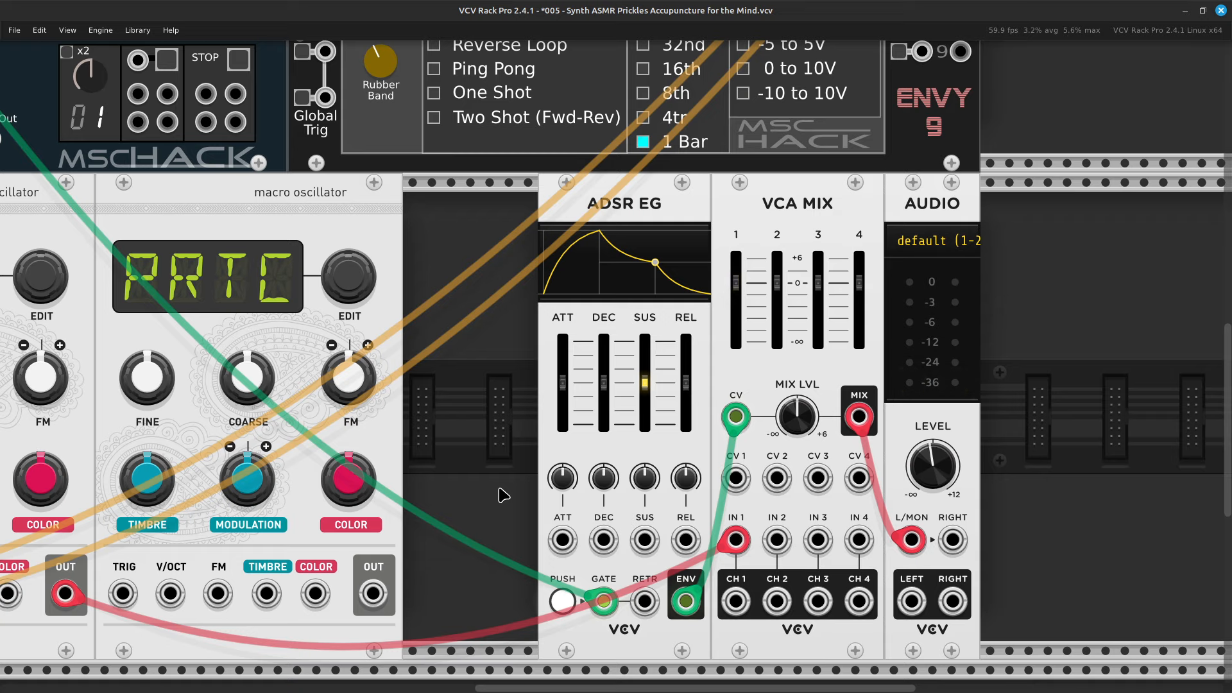
scroll(504, 494, "right", 4)
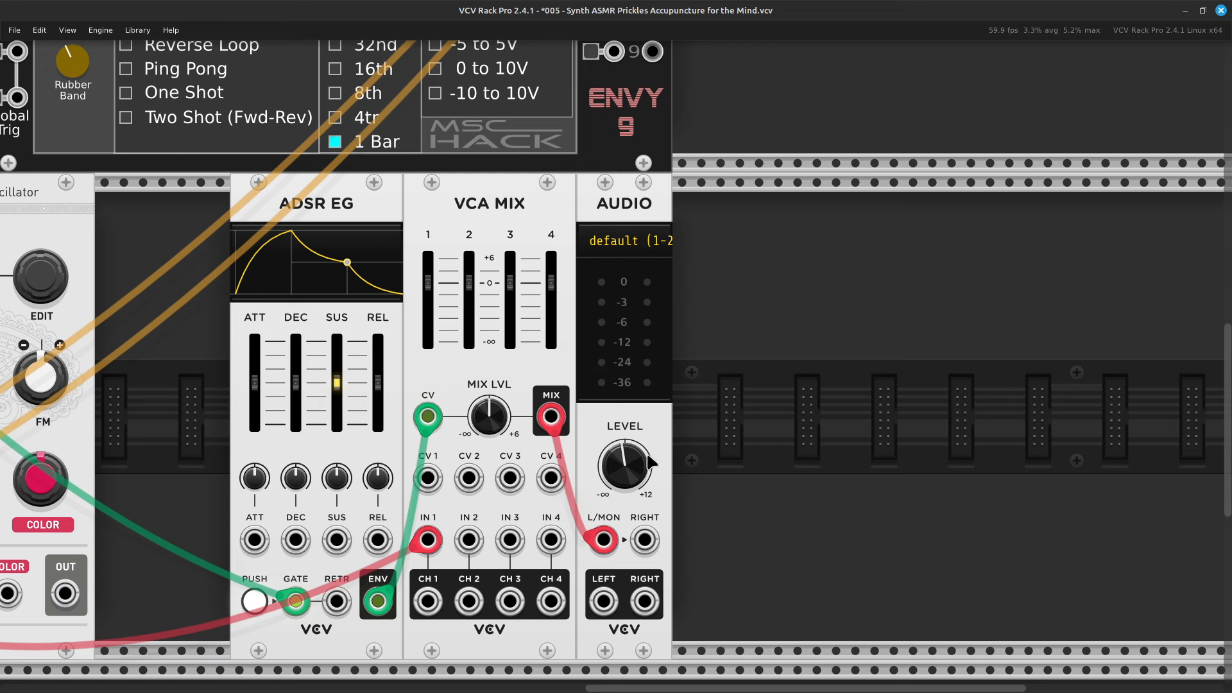
left_click_drag(624, 467, 624, 458)
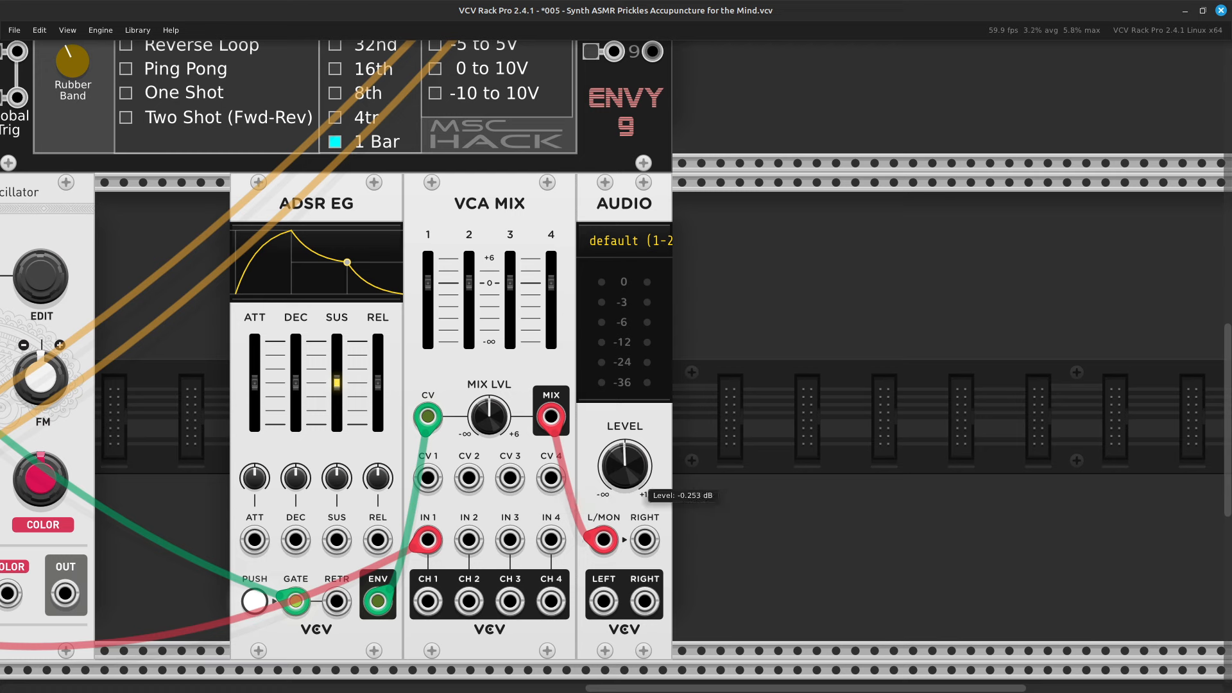
Turn the first macro oscillator's Timbre knob down slightly.
scroll(95, 388, "left", 10)
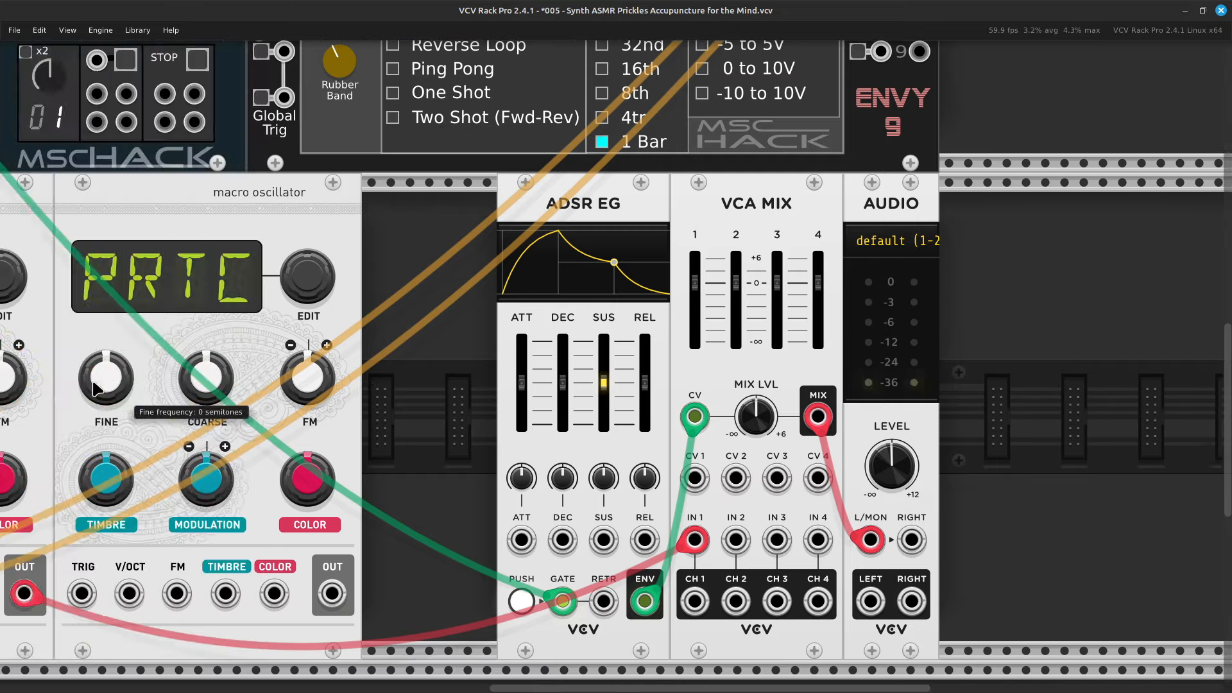
scroll(95, 388, "left", 5)
scroll(95, 388, "up", 5)
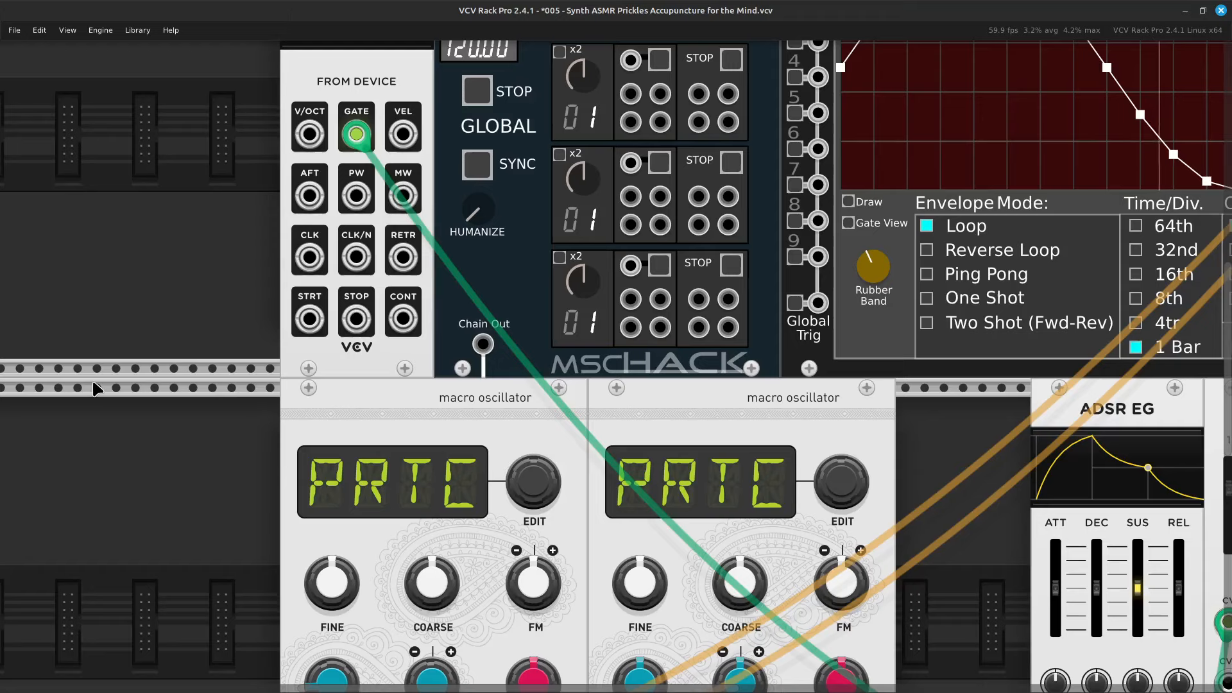
scroll(95, 388, "down", 5)
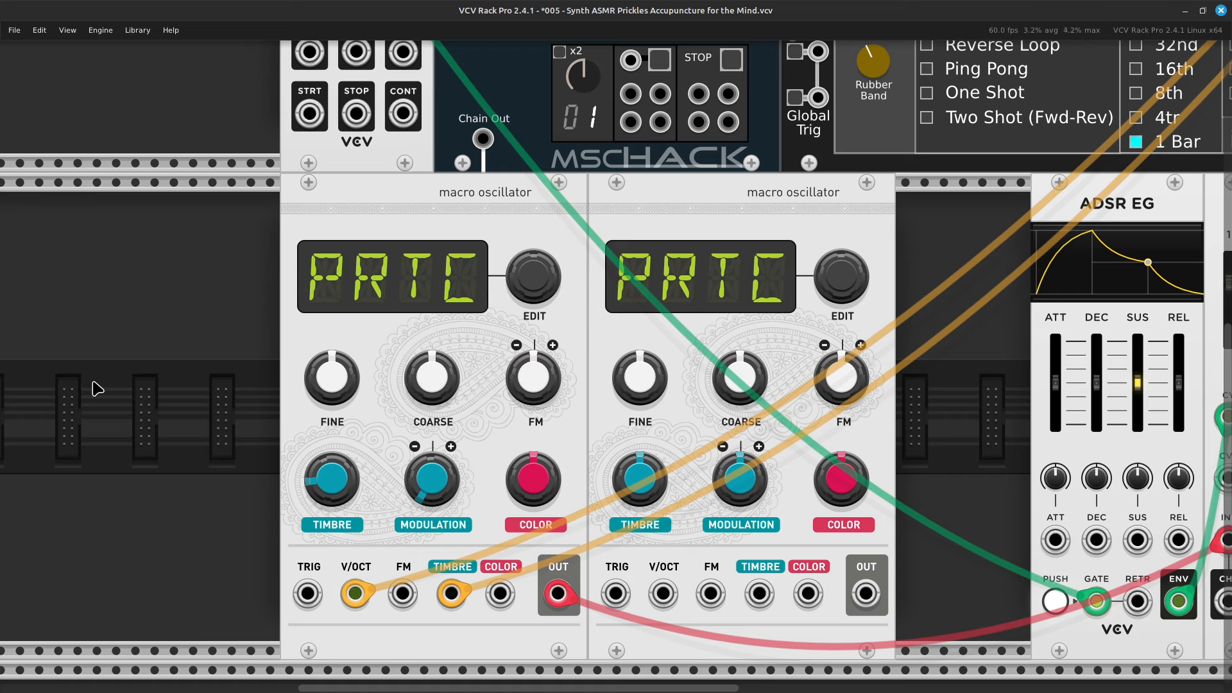
scroll(97, 388, "up", 10)
scroll(97, 388, "right", 10)
scroll(96, 388, "right", 5)
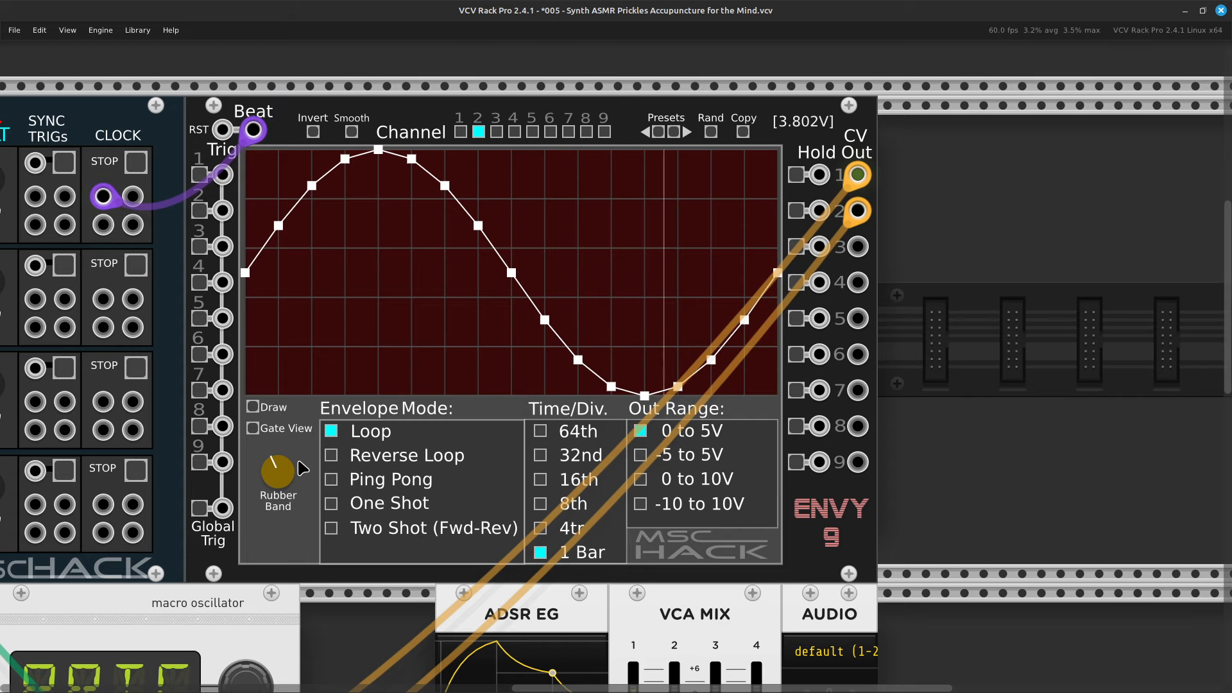
key("Left")
key("Down")
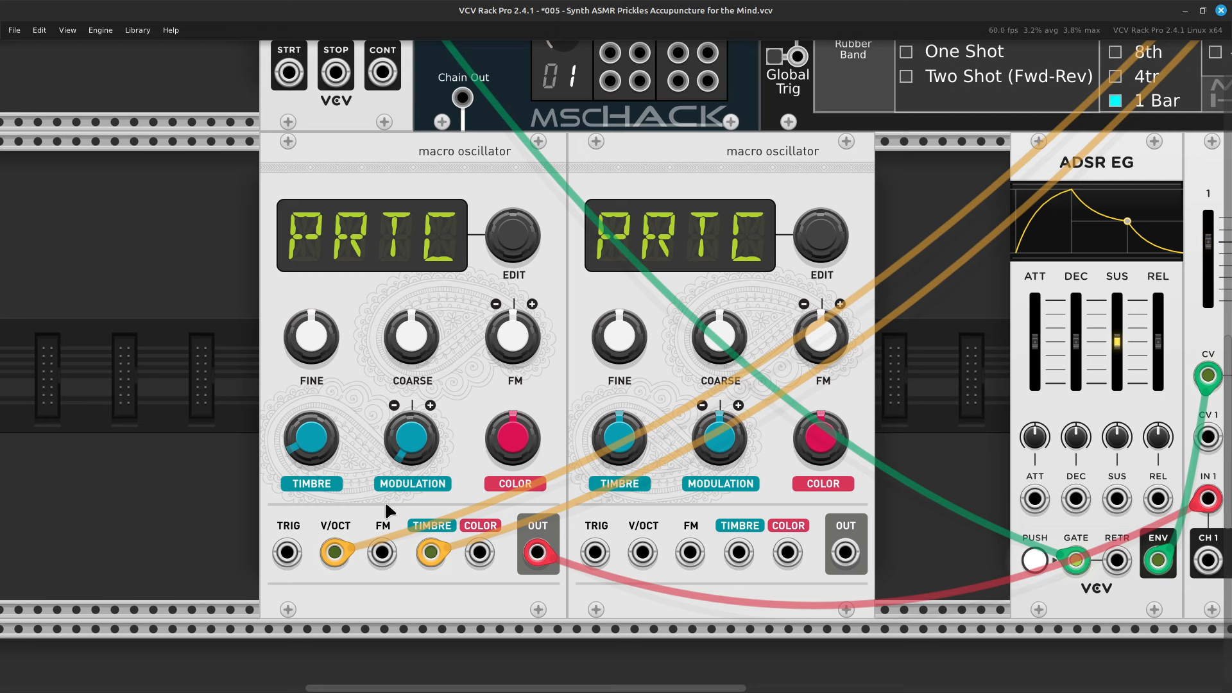
Patch ENVY 9 CV Out 3 to the first macro oscillator's Color input with an orange cable.
scroll(518, 487, "up", 8)
scroll(518, 487, "right", 9)
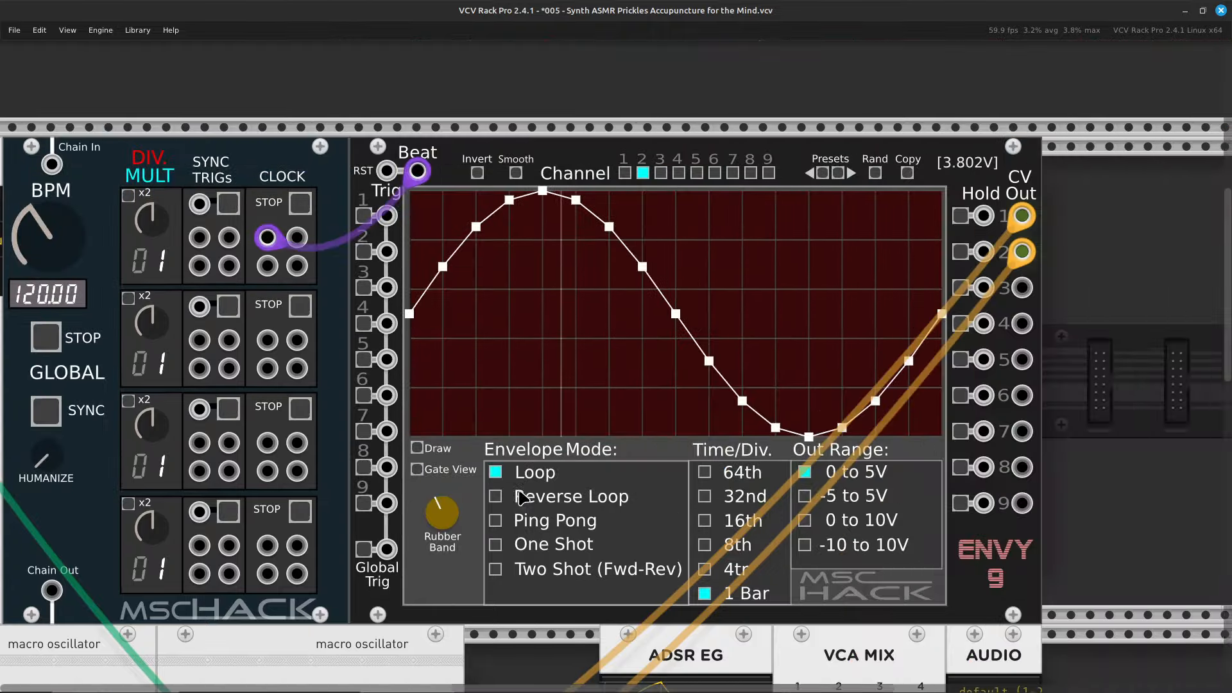
scroll(519, 490, "down", 8)
scroll(519, 490, "left", 9)
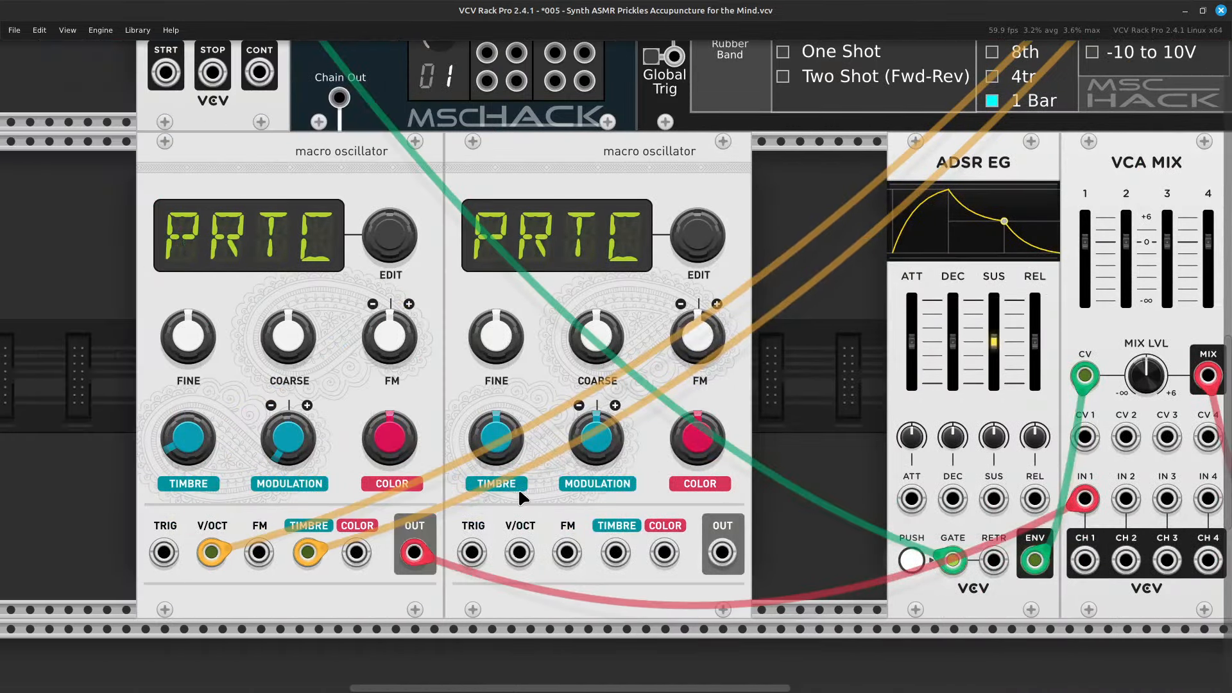
scroll(518, 487, "right", 8)
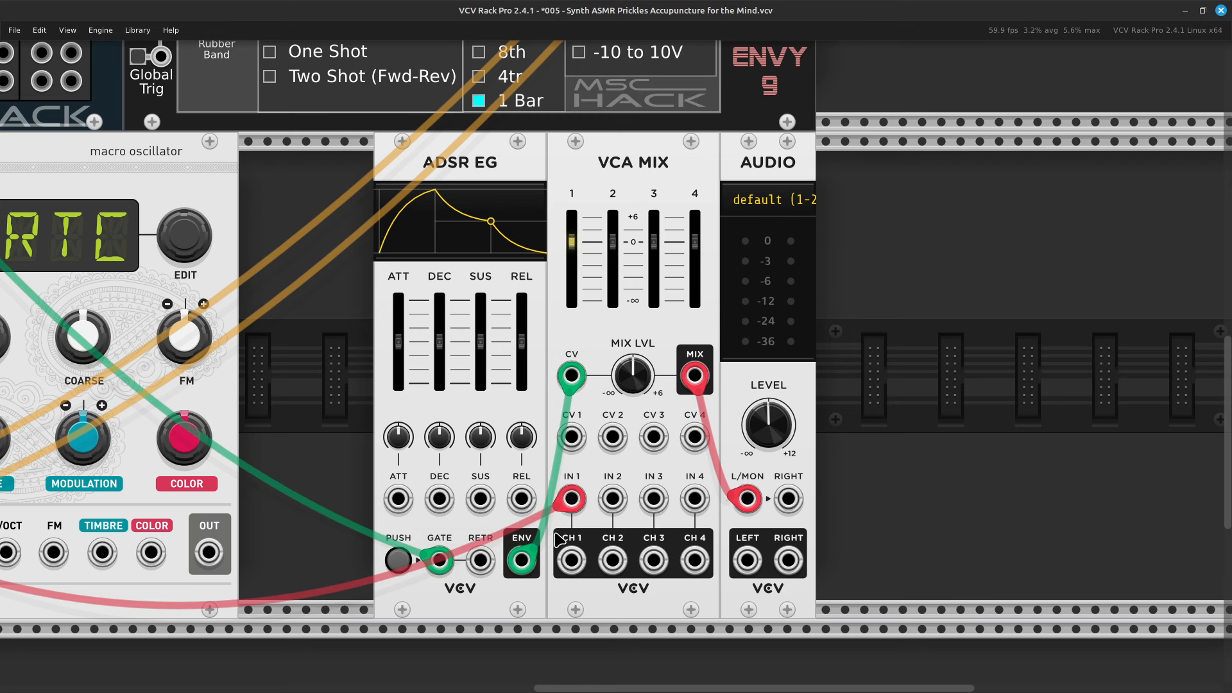
scroll(621, 457, "up", 6)
scroll(626, 424, "left", 4)
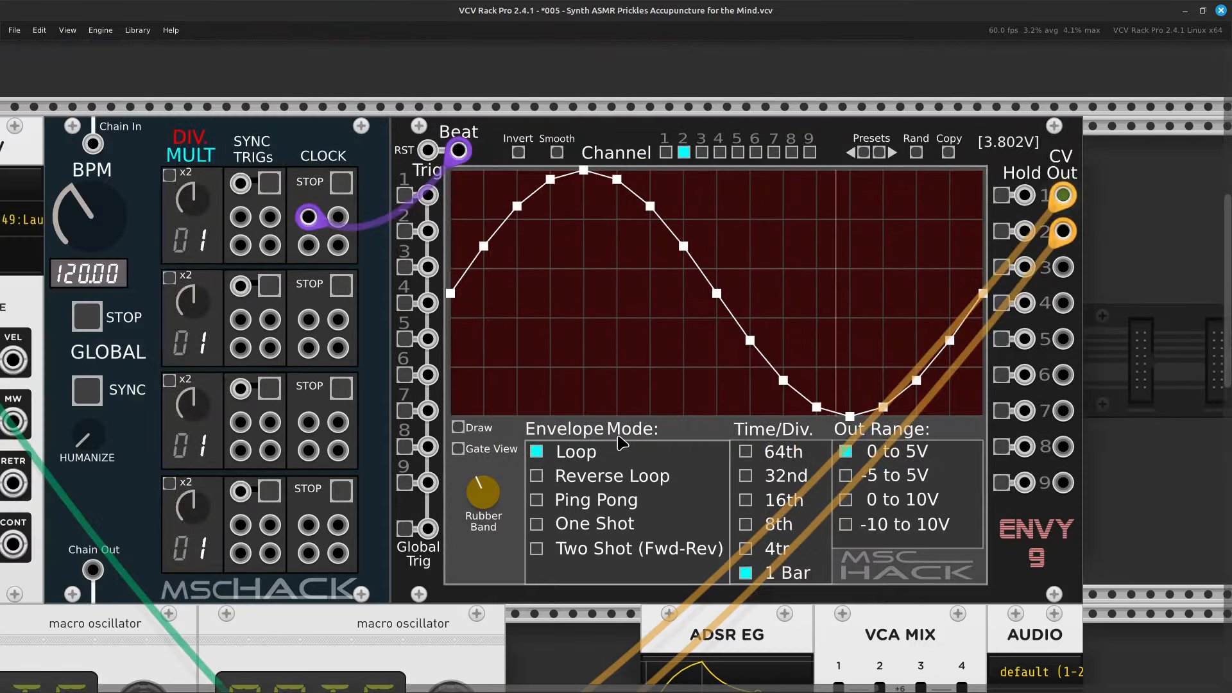
scroll(629, 396, "up", 2)
scroll(629, 396, "right", 4)
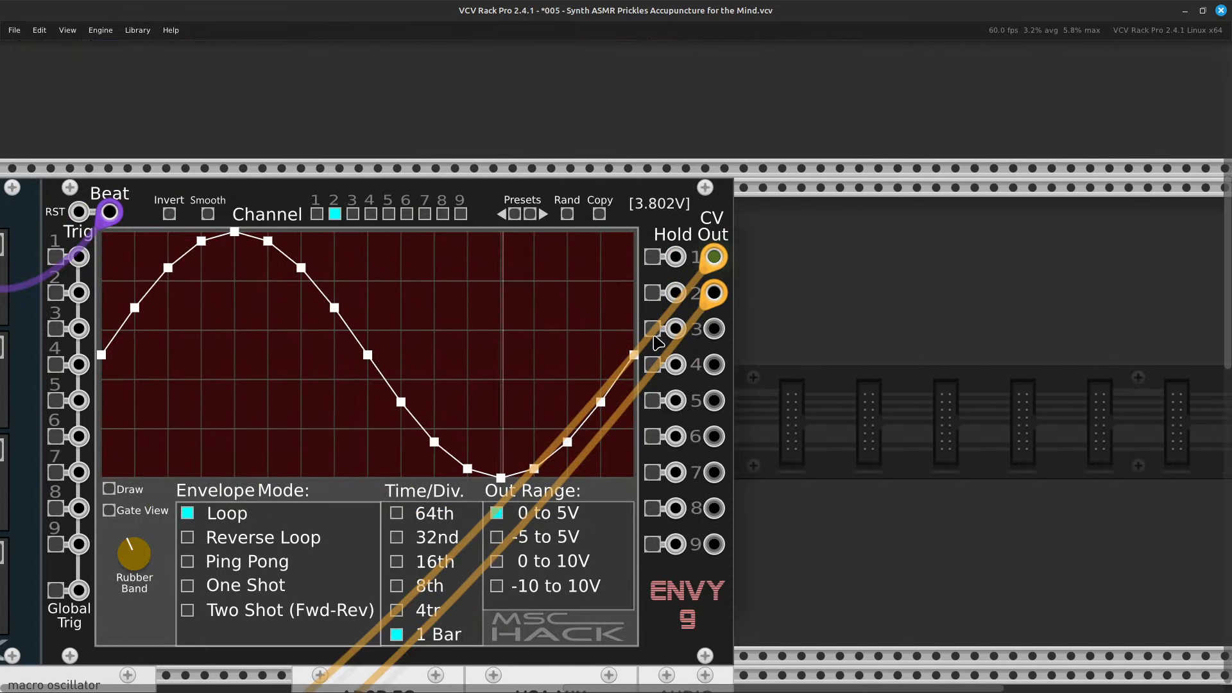
right_click(710, 332)
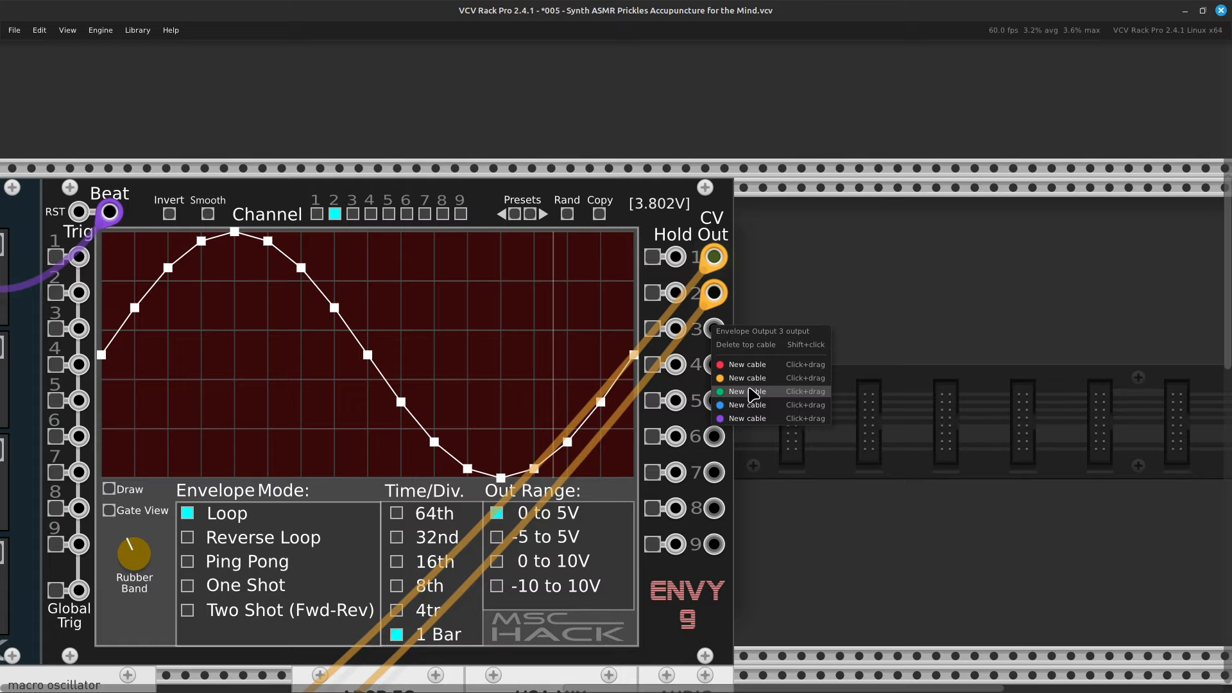
left_click_drag(748, 384, 622, 557)
scroll(588, 615, "left", 4)
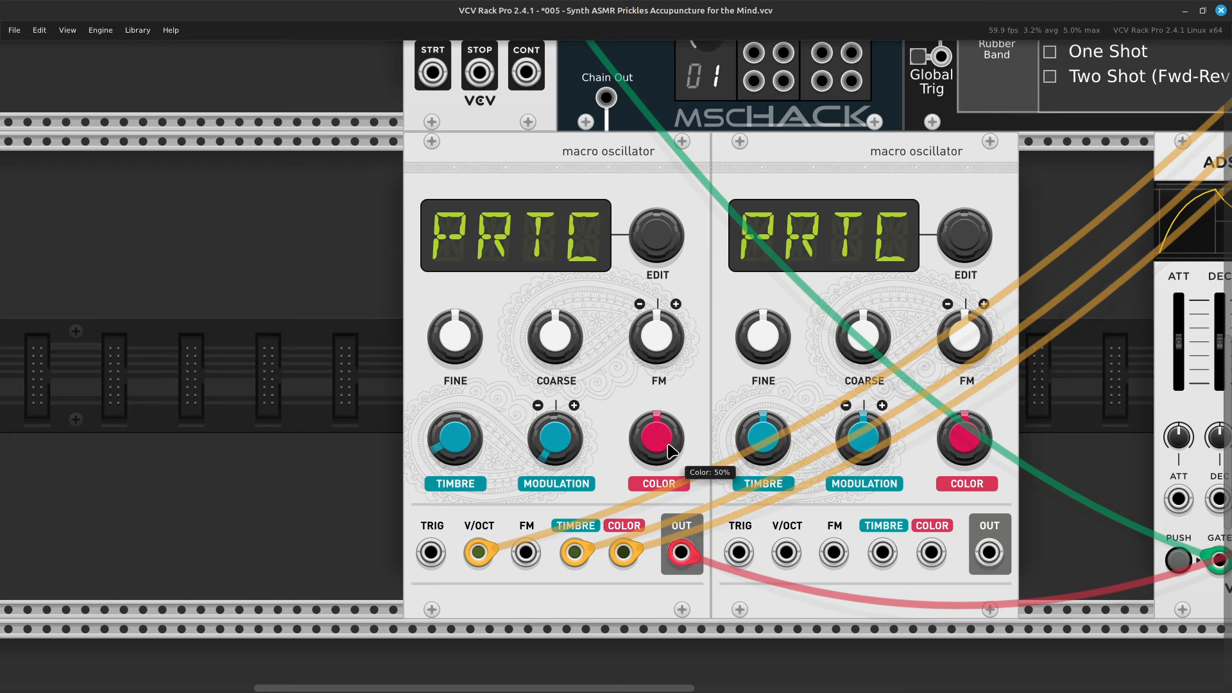
Switch ENVY 9 to channel 3 and load the cosine-shaped preset that starts high, dips mid-cycle and rises back.
scroll(663, 443, "right", 6)
scroll(636, 321, "up", 6)
scroll(646, 242, "right", 2)
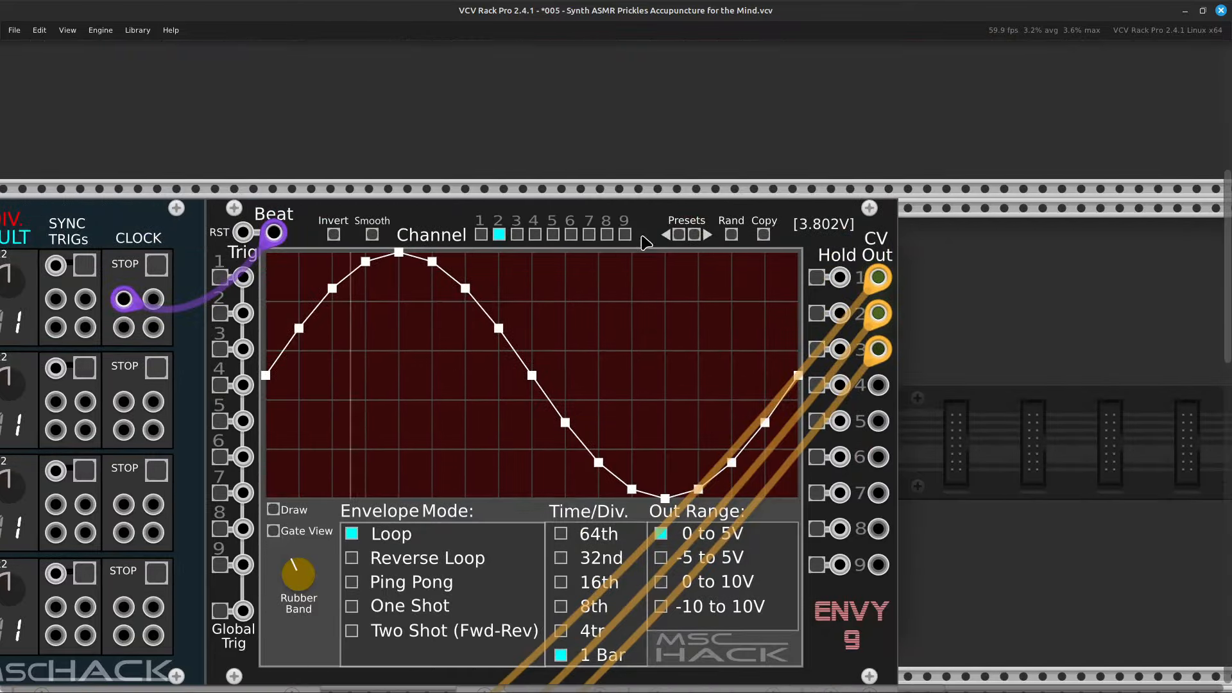
left_click(517, 235)
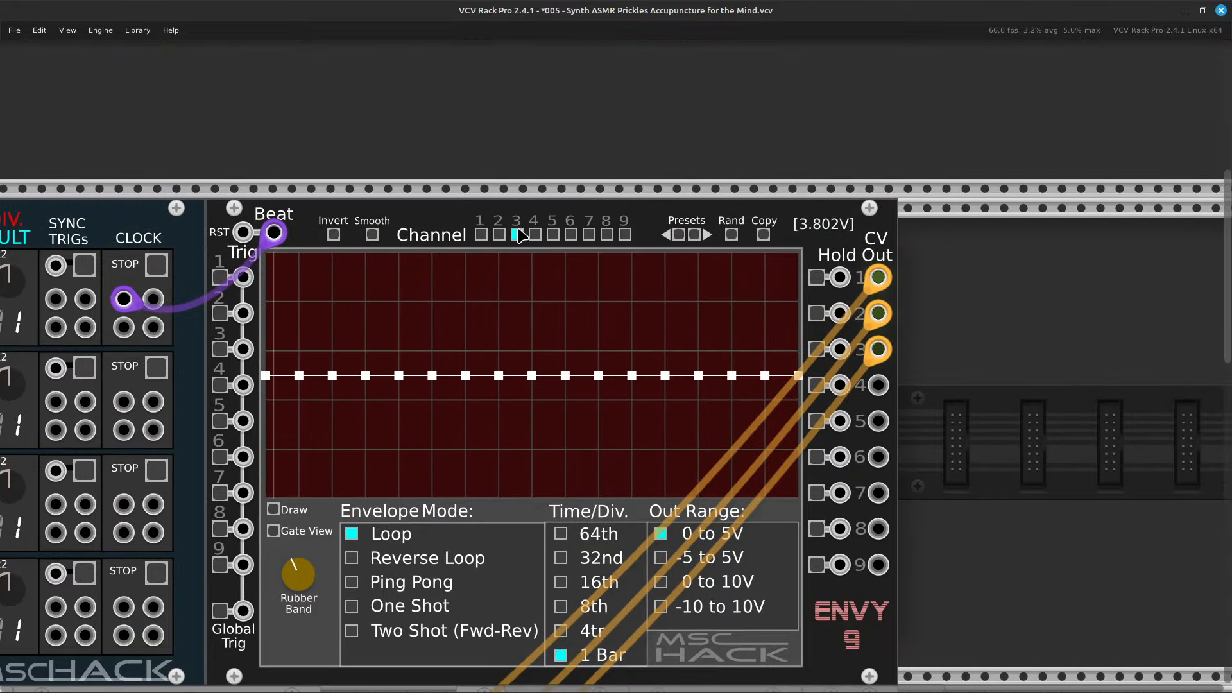
left_click(699, 234)
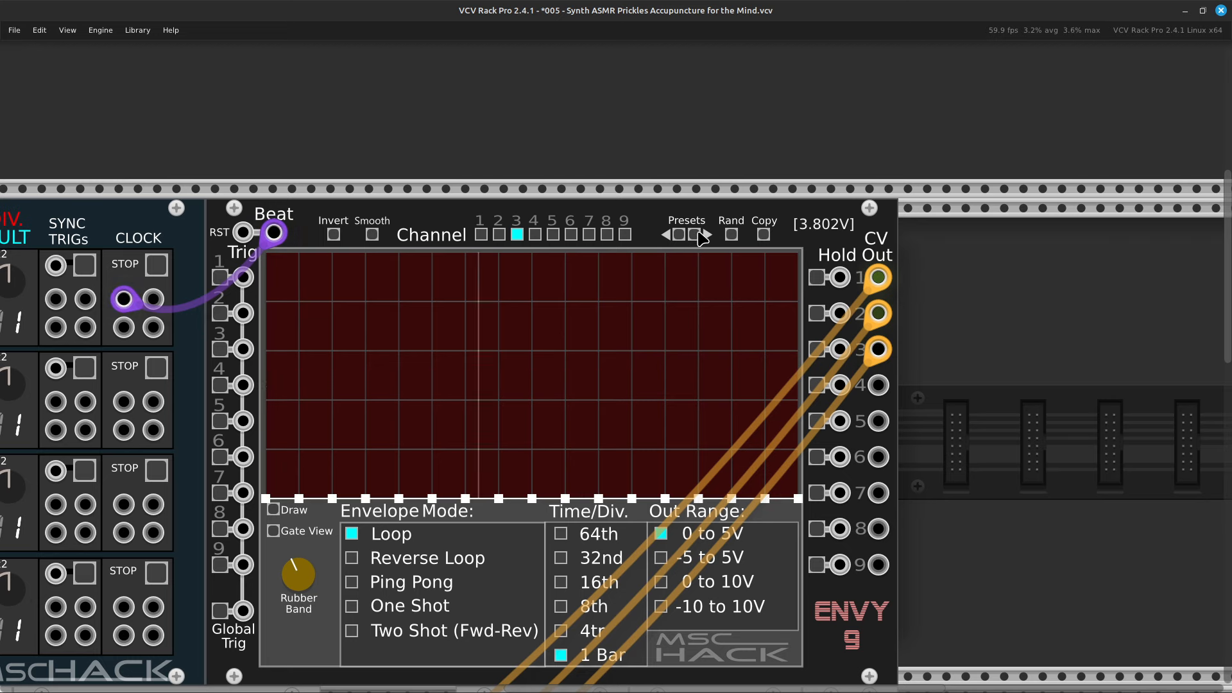
left_click(700, 235)
left_click(700, 235)
left_click(700, 235)
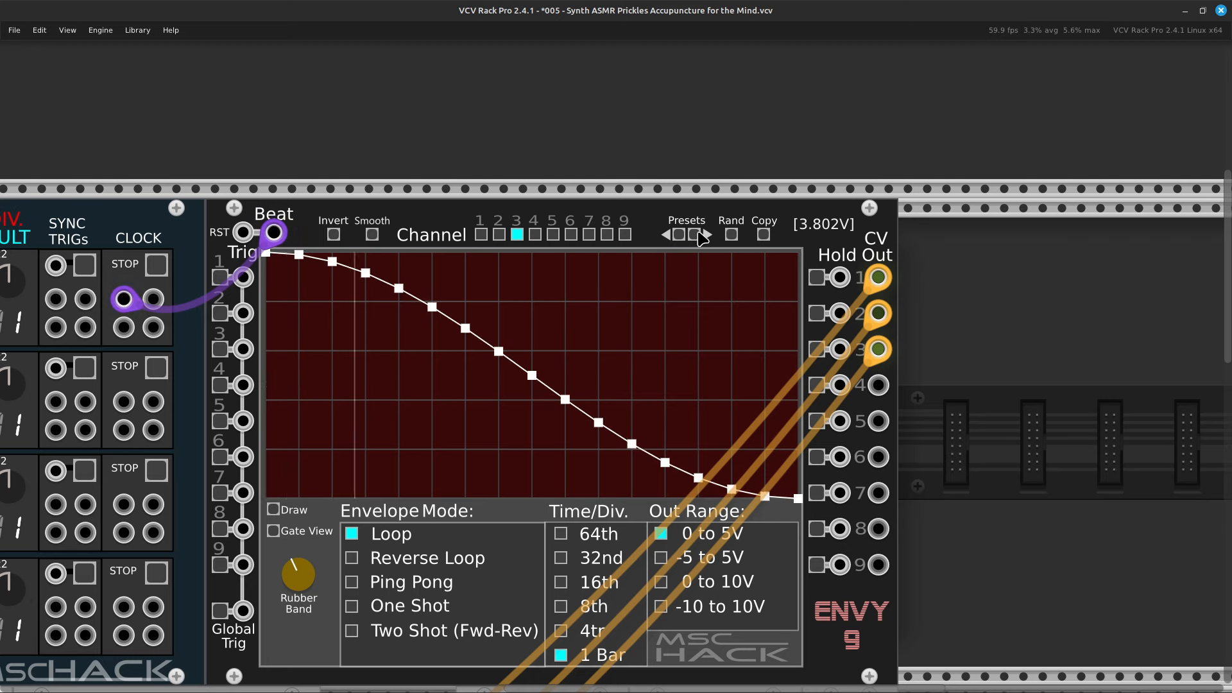
left_click(700, 235)
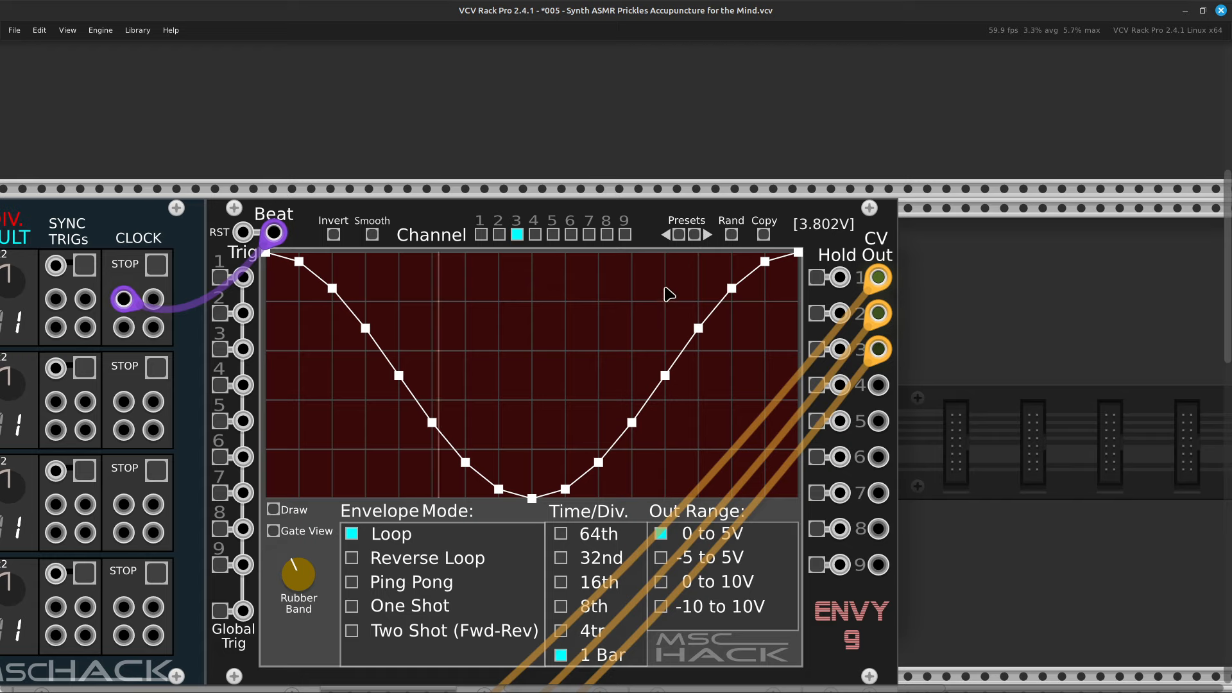
Try the 4tr time division on ENVY 9's channel 3 and return it to 1 Bar.
scroll(669, 294, "down", 2)
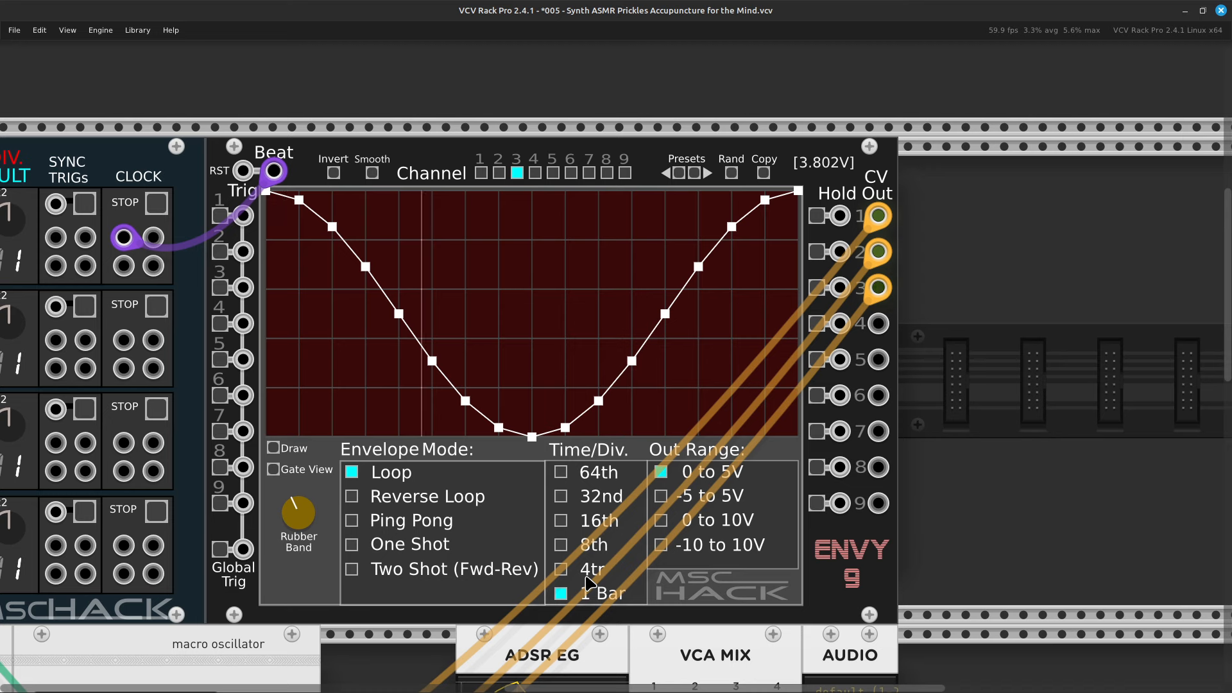
left_click(561, 569)
left_click(562, 594)
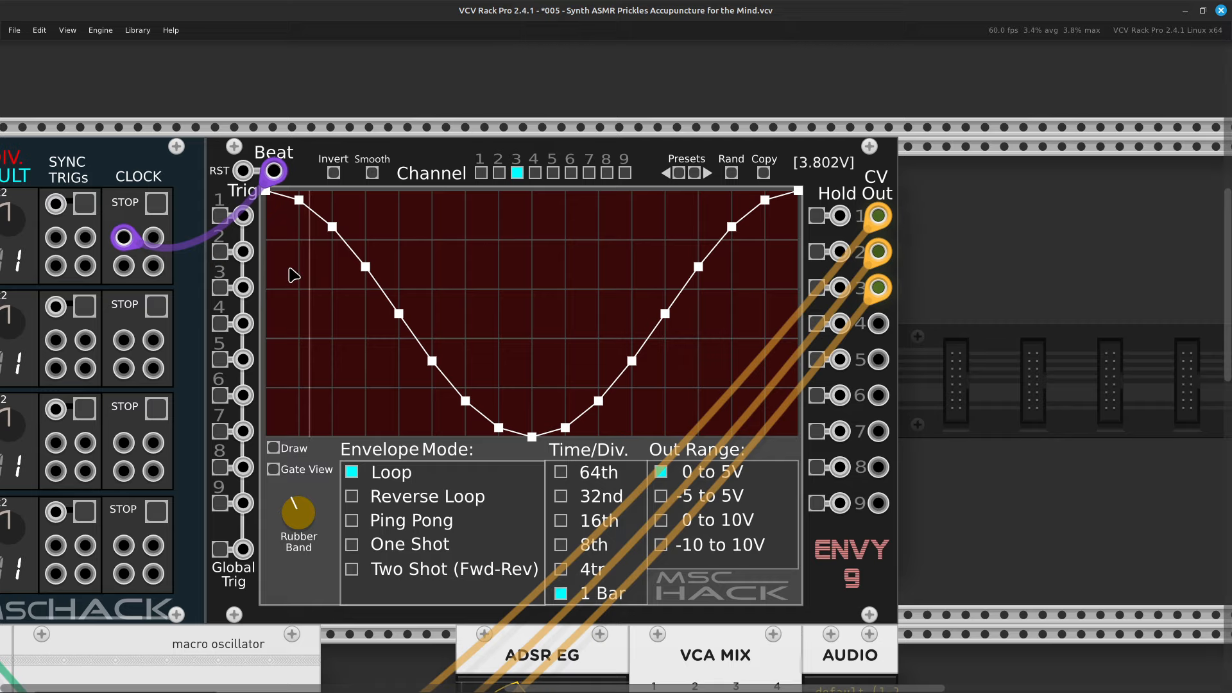
Examine how ENVY 9's channel 3 envelope and its three orange CV cables feed the first macro oscillator's V/OCT, Timbre and Color inputs.
scroll(689, 284, "down", 10)
scroll(689, 284, "left", 6)
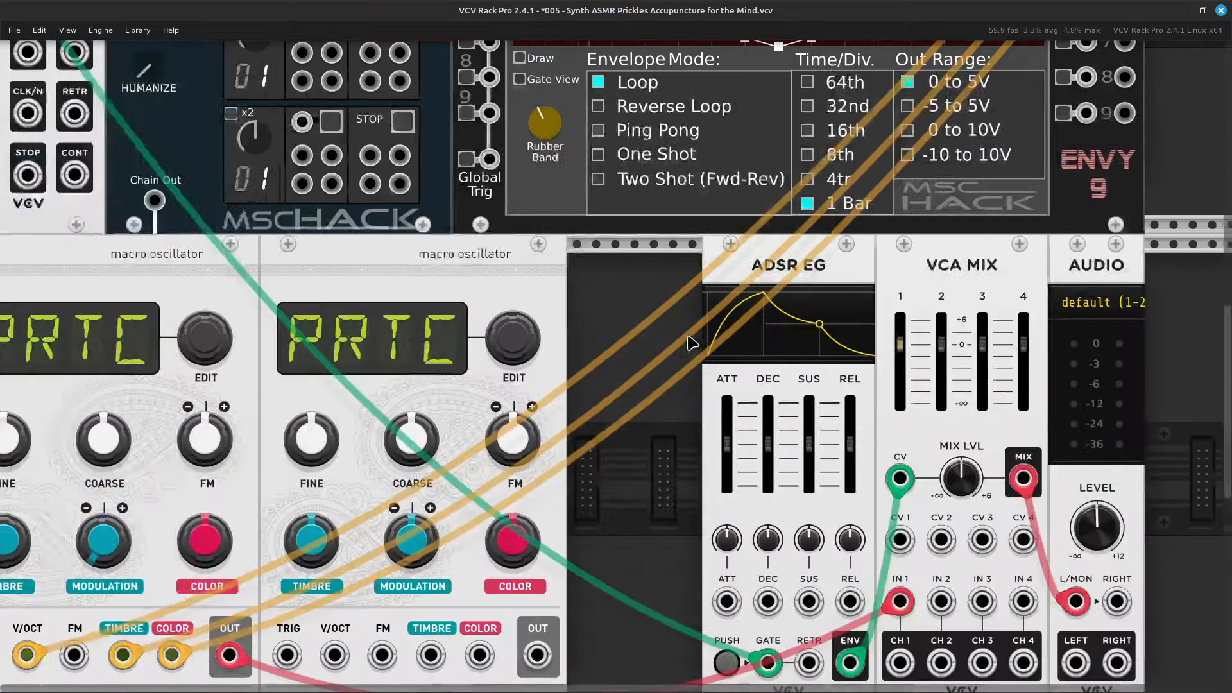
scroll(690, 342, "down", 1)
scroll(691, 341, "left", 3)
scroll(700, 368, "up", 2)
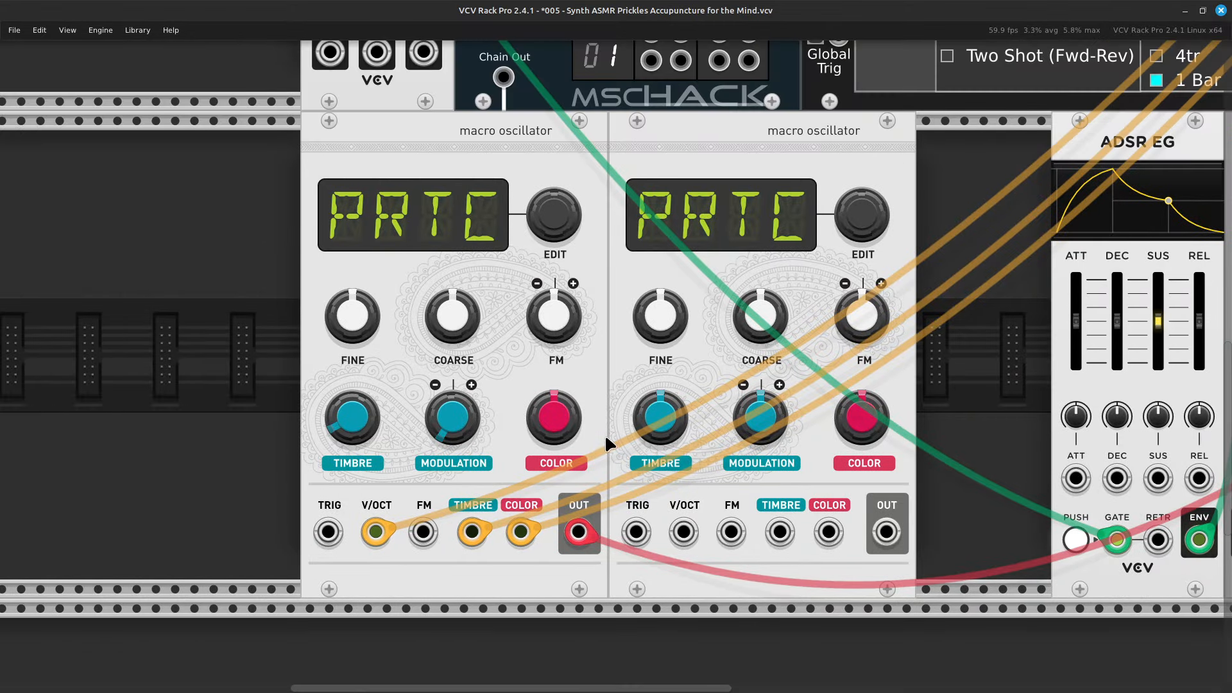
mouse_move(552, 406)
scroll(631, 419, "up", 5)
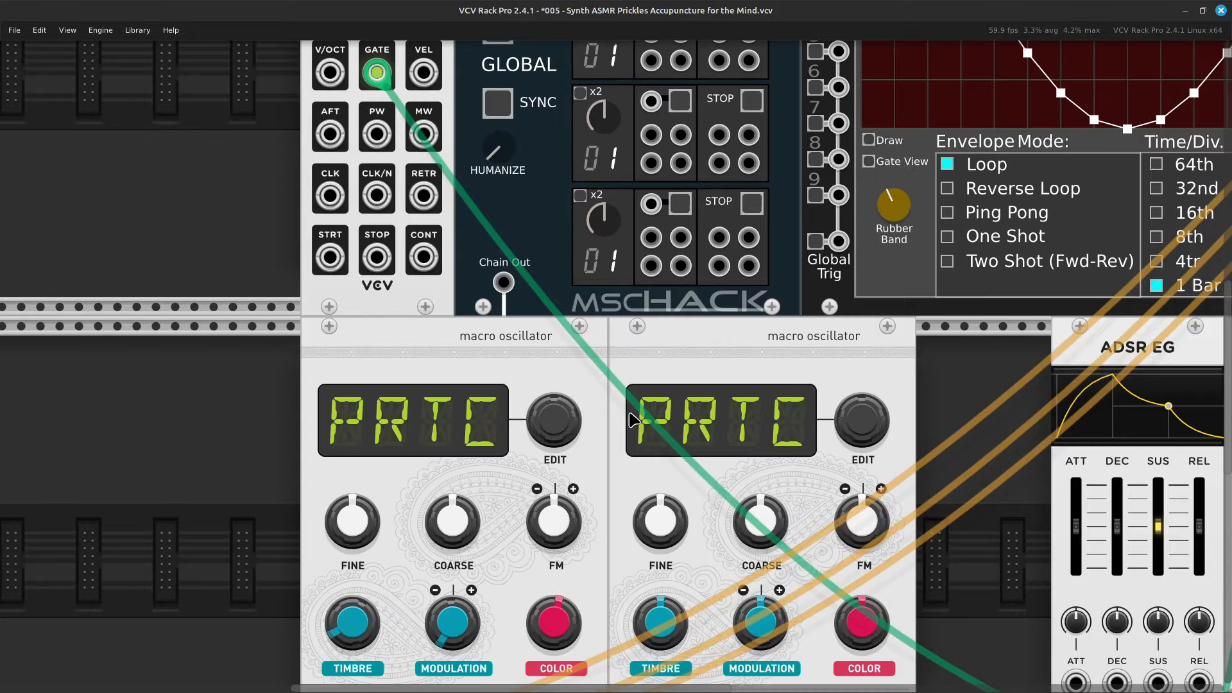
scroll(631, 418, "down", 3)
mouse_move(570, 474)
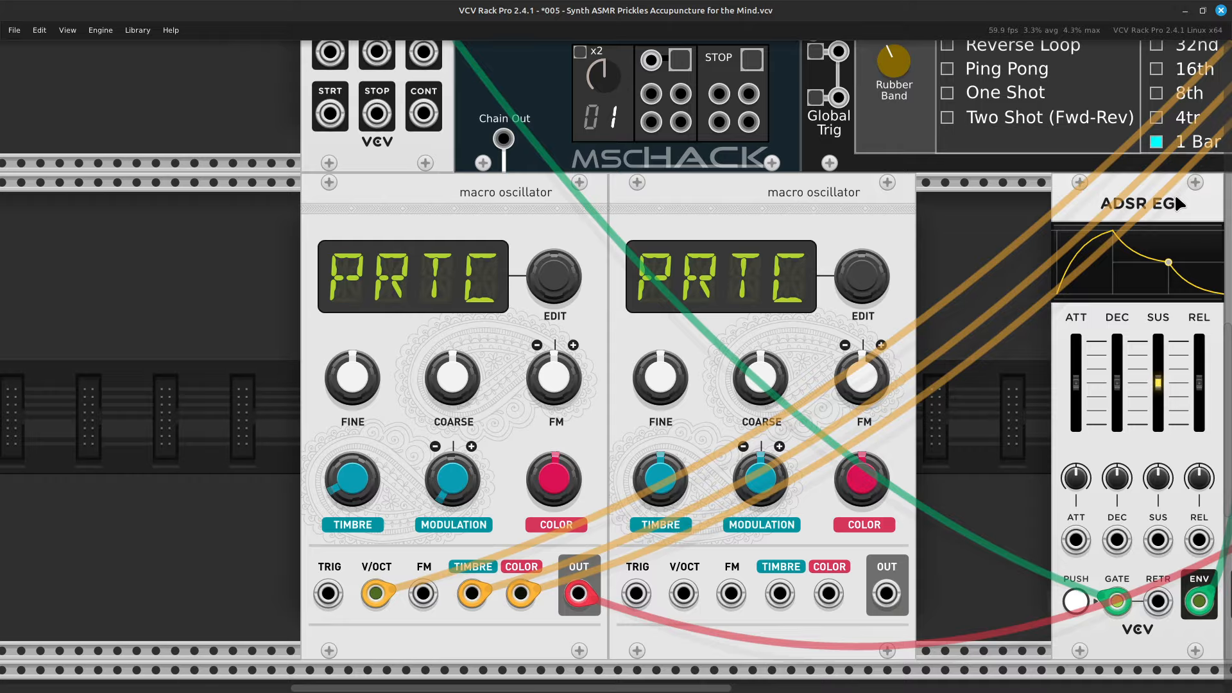
key("Right")
key("Up")
key("Right")
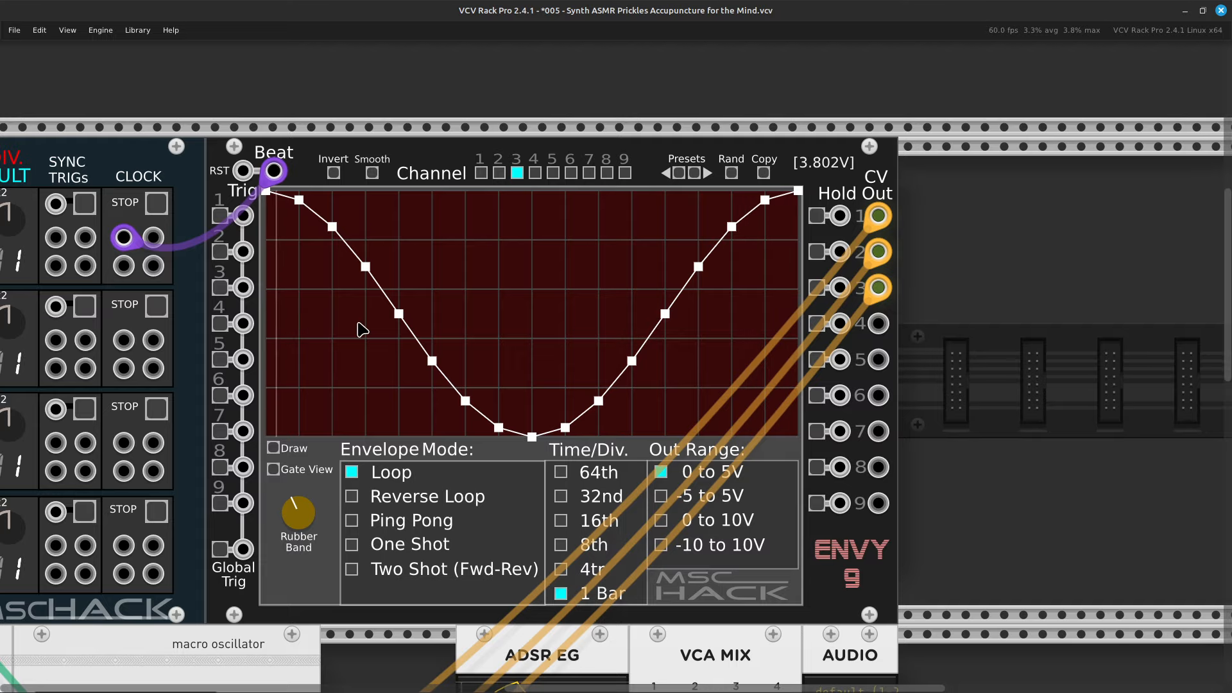
scroll(363, 329, "down", 10)
scroll(363, 329, "left", 5)
scroll(363, 329, "up", 3)
scroll(361, 328, "left", 4)
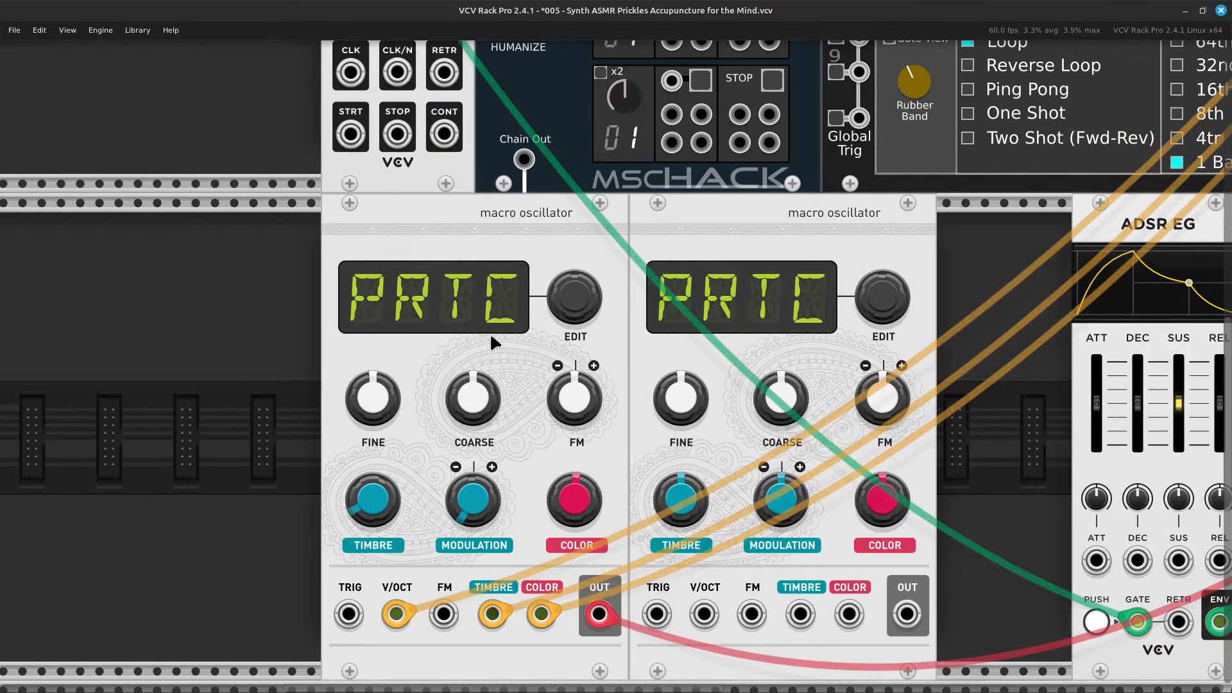
left_click_drag(566, 512, 566, 511)
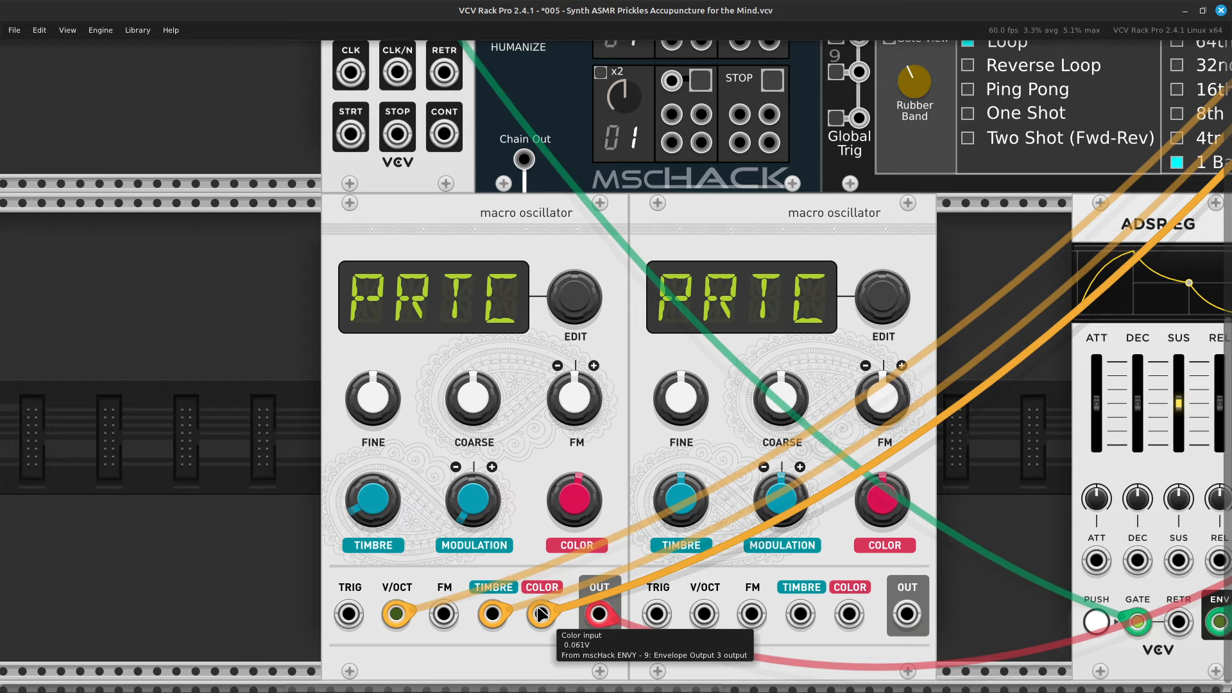
Delete the AUDIO and VCA MIX modules from the lower row.
scroll(542, 614, "right", 5)
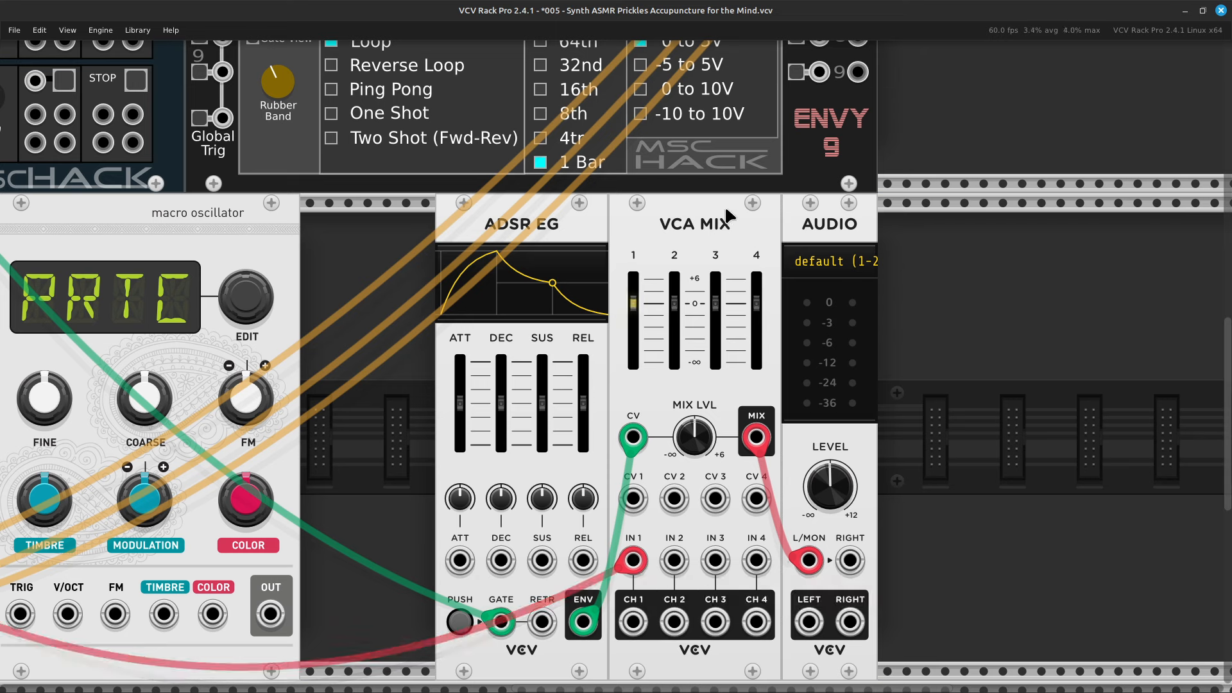
key("Delete")
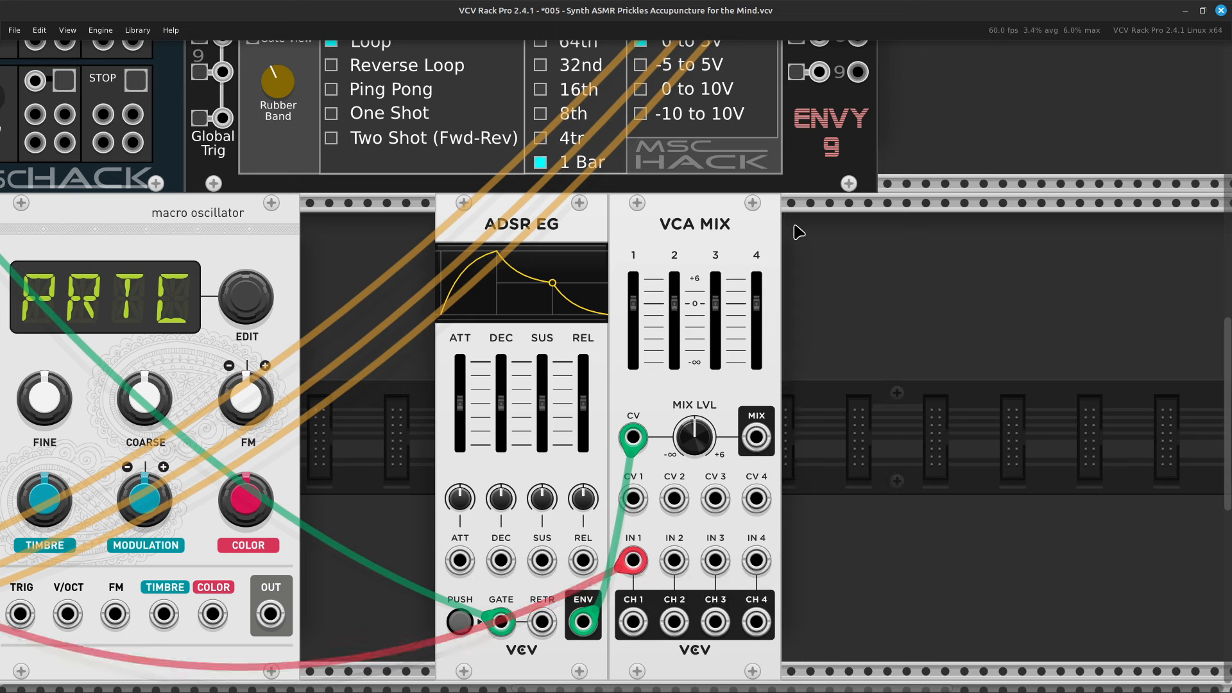
key("Delete")
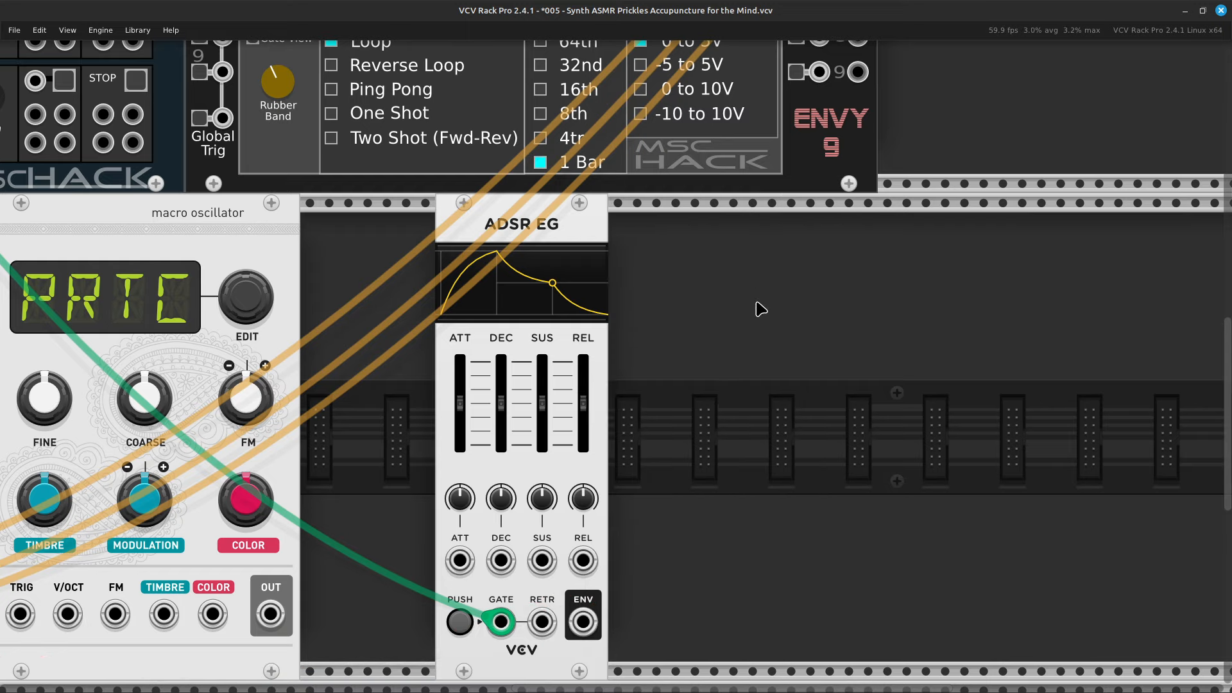
Search the module library for "vca", add the single VCV VCA and place it directly beside the ADSR EG.
right_click(734, 370)
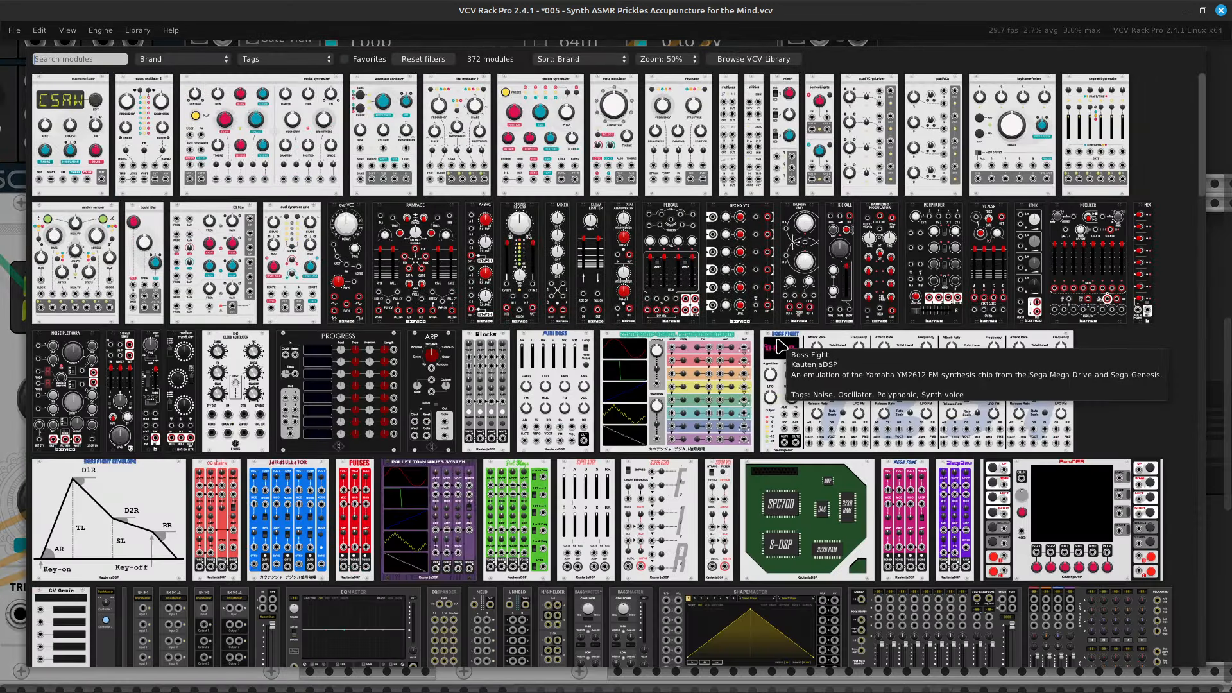
type("vca")
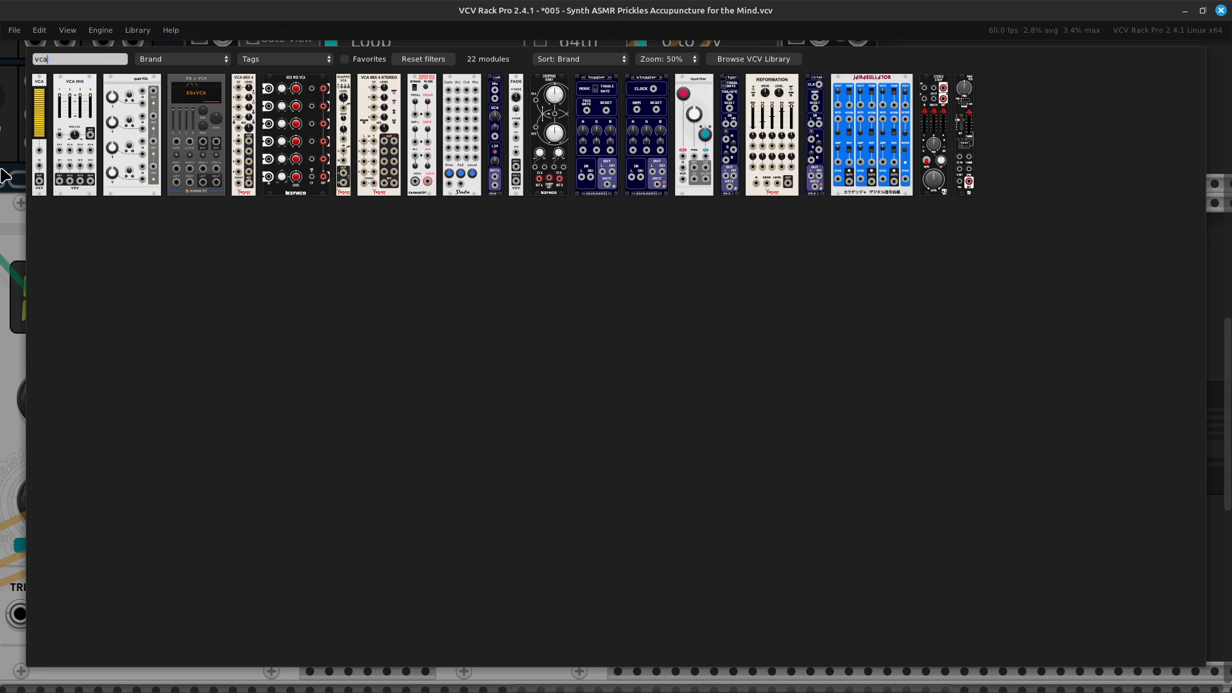
left_click(42, 179)
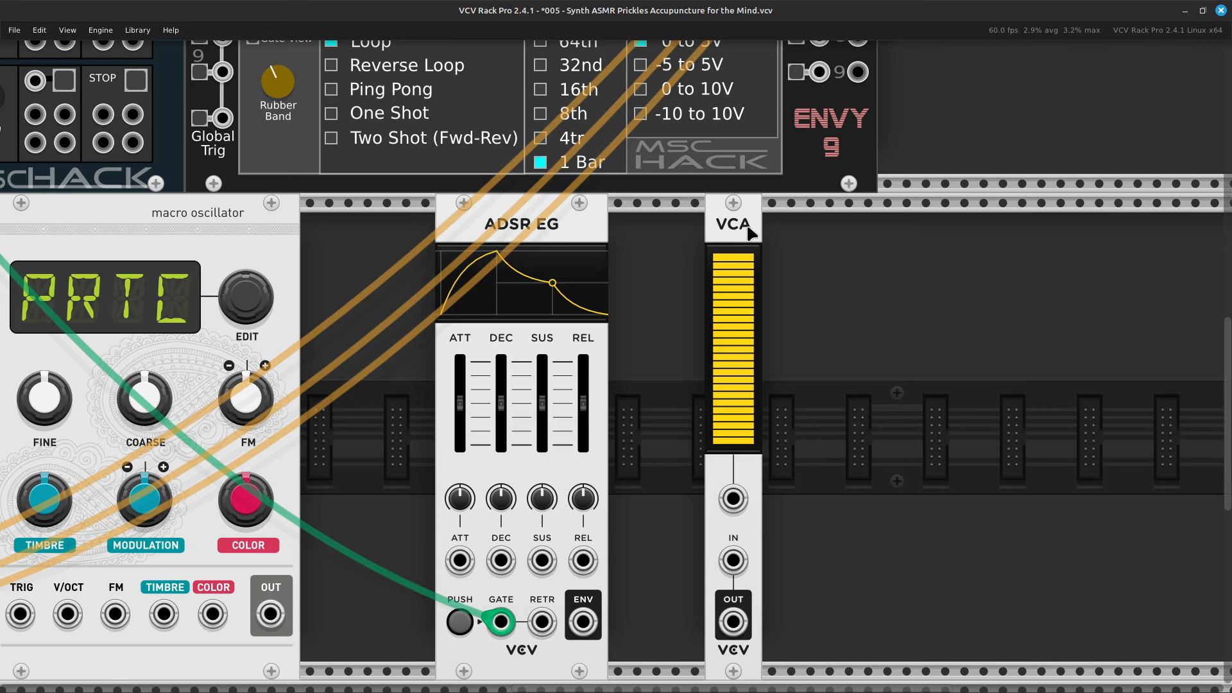
left_click_drag(750, 233, 653, 249)
Copy and paste the VCA module and place the two VCAs side by side next to the ADSR EG.
left_click(653, 249, "ctrl")
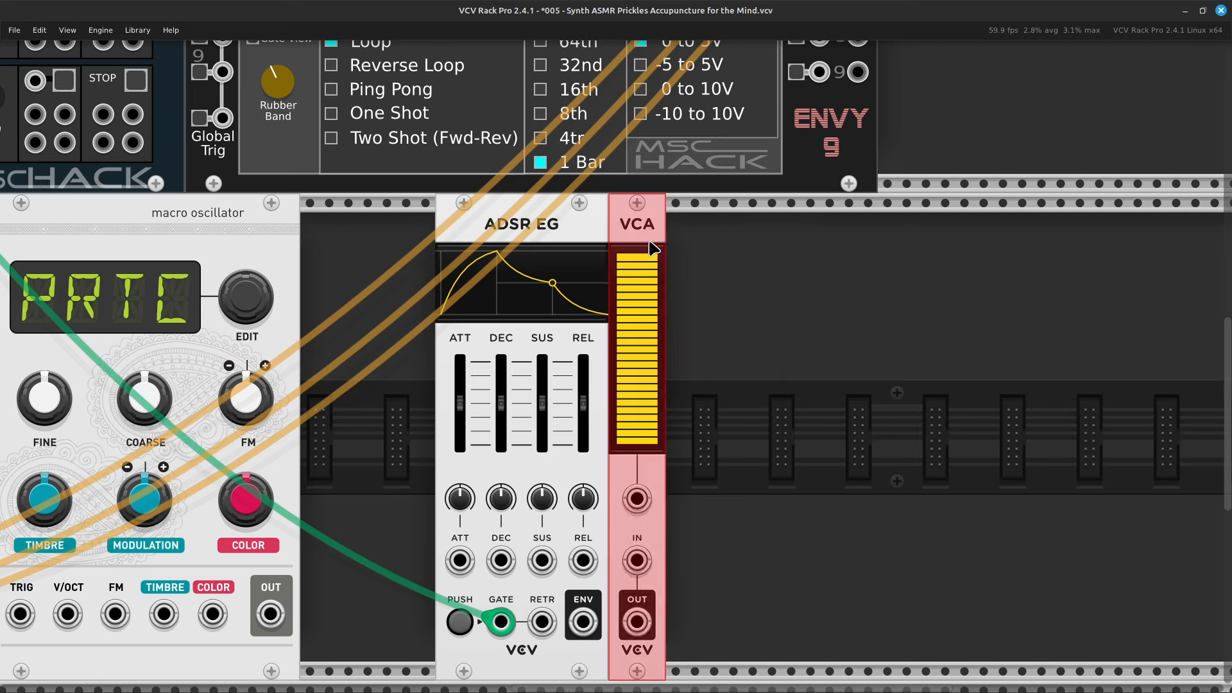
left_click(754, 364)
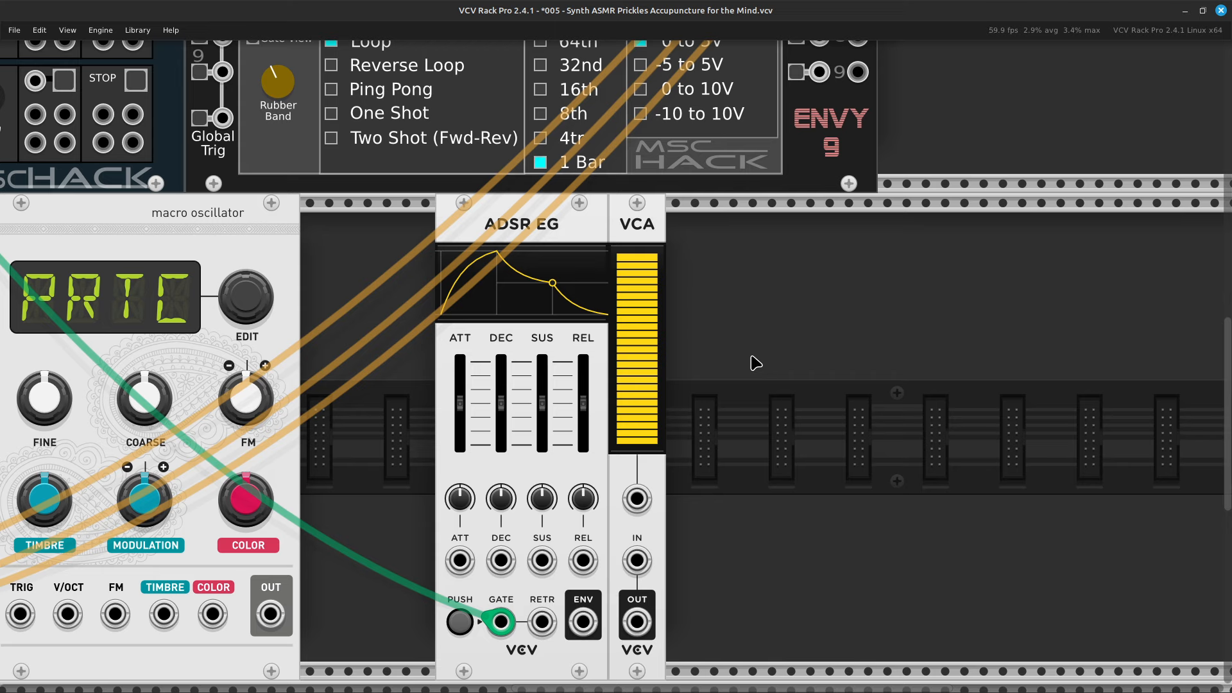
key("ctrl+v")
left_click(821, 254)
left_click_drag(776, 222, 652, 213)
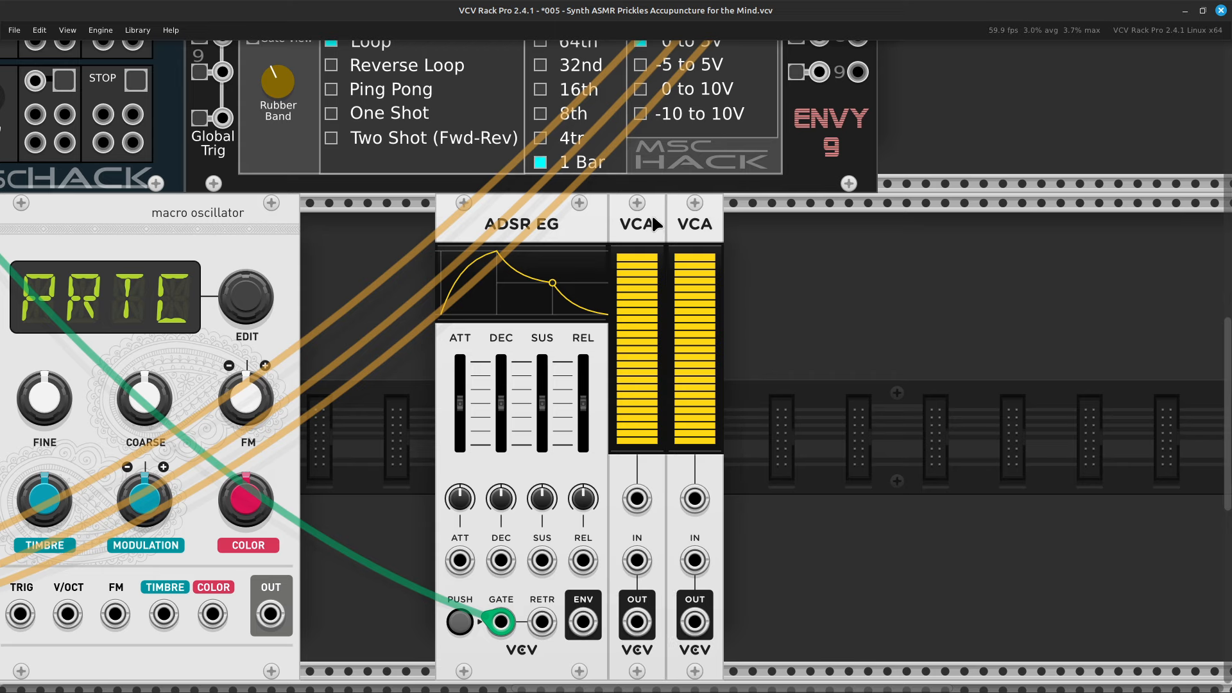
Patch the first macro oscillator's Out to the first VCA's In with a red cable.
scroll(641, 411, "down", 3)
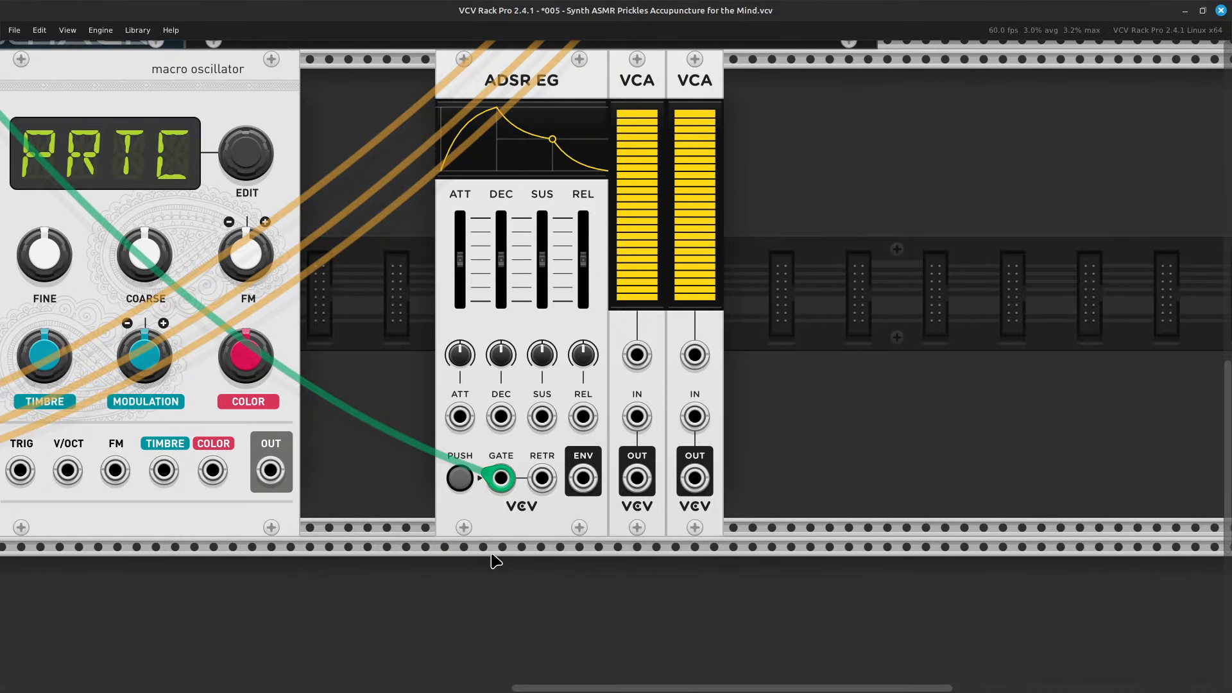
scroll(503, 562, "left", 10)
right_click(476, 478)
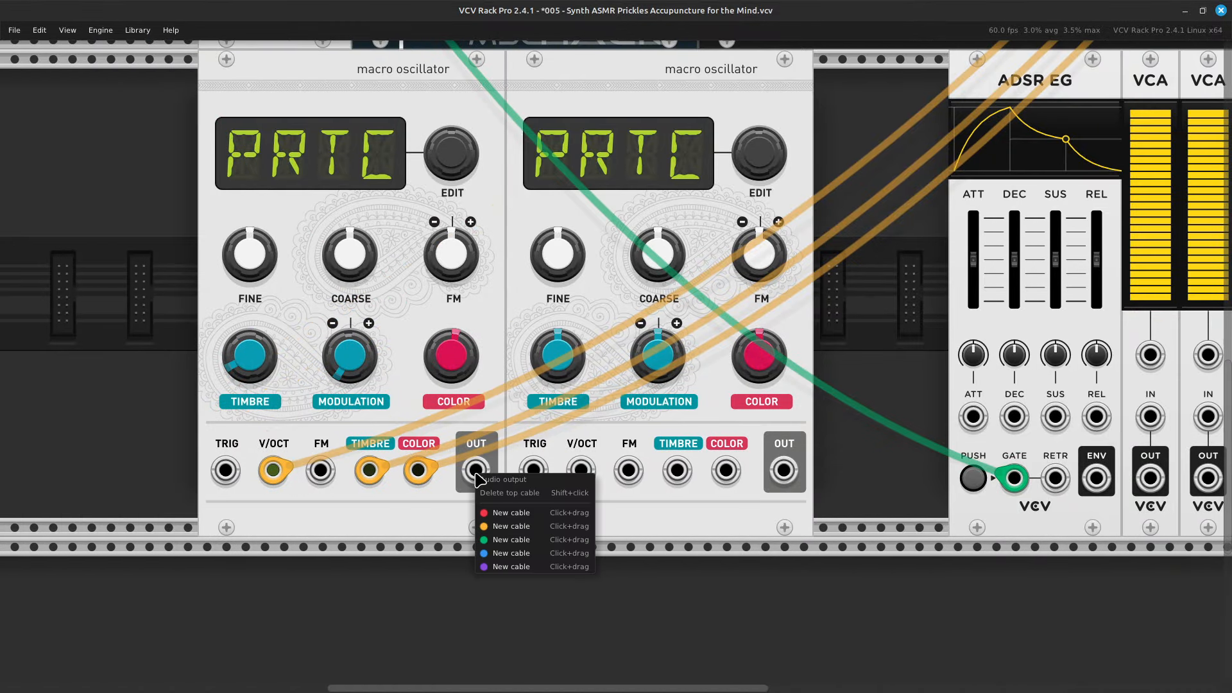
scroll(541, 569, "right", 10)
left_click_drag(516, 511, 585, 421)
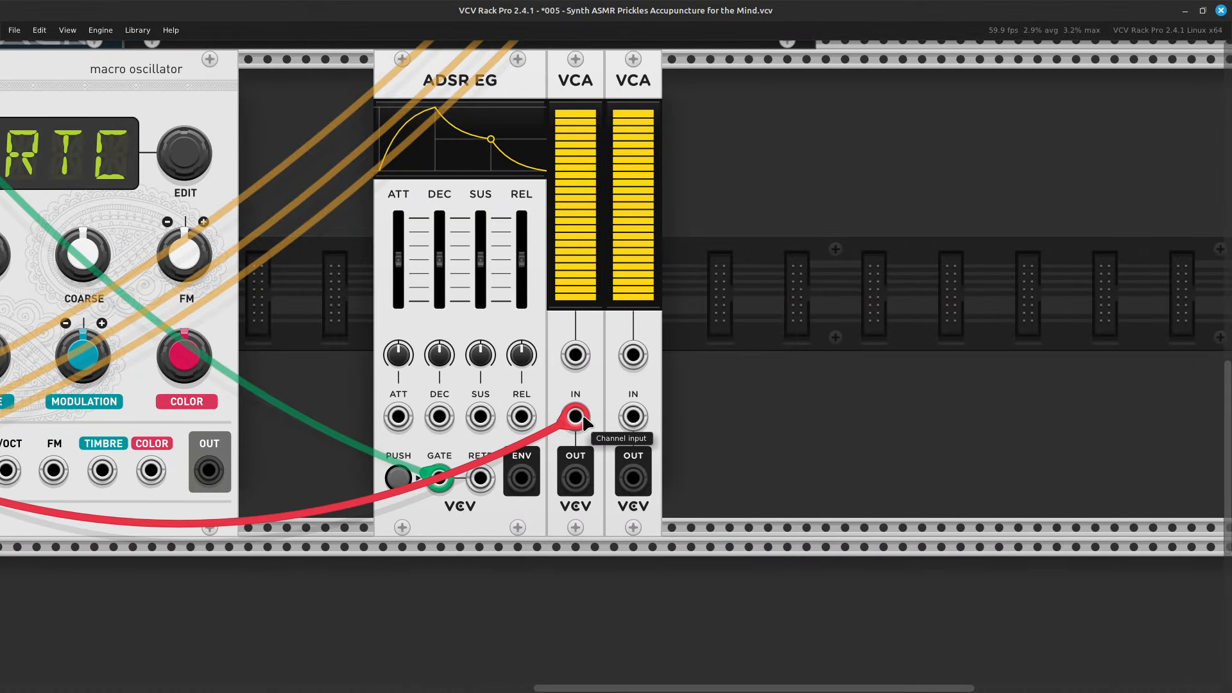
Patch the second macro oscillator's Out to the second VCA's In with a red cable.
scroll(335, 523, "left", 6)
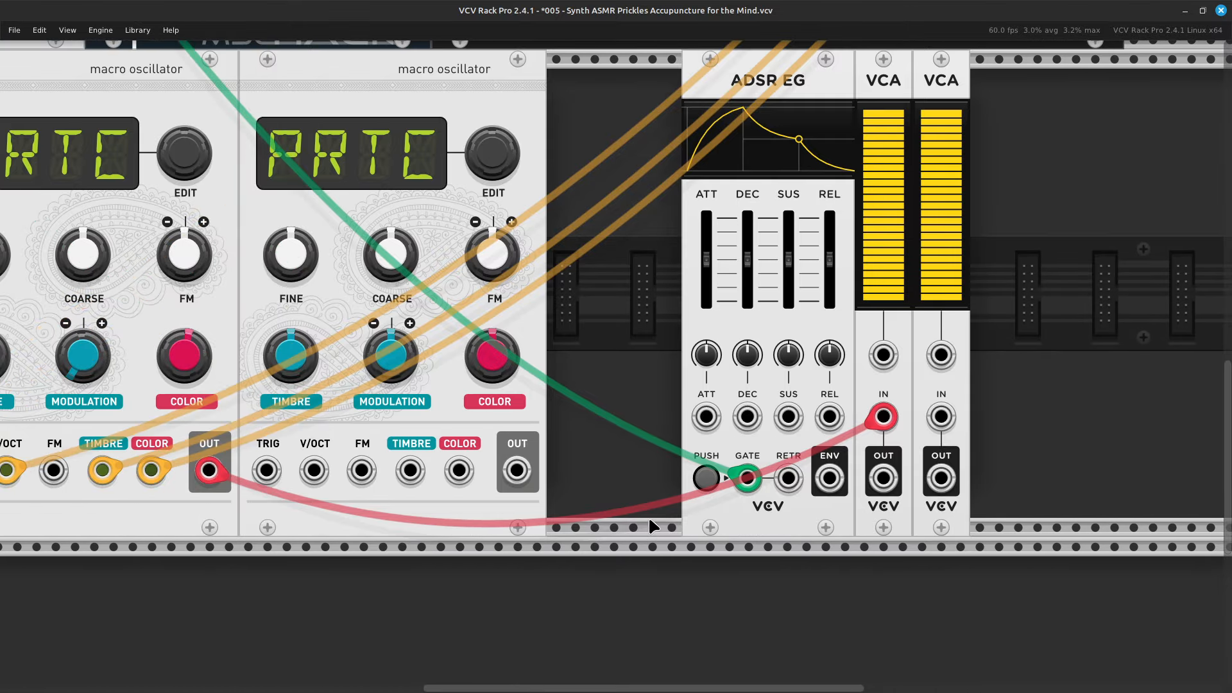
right_click(519, 476)
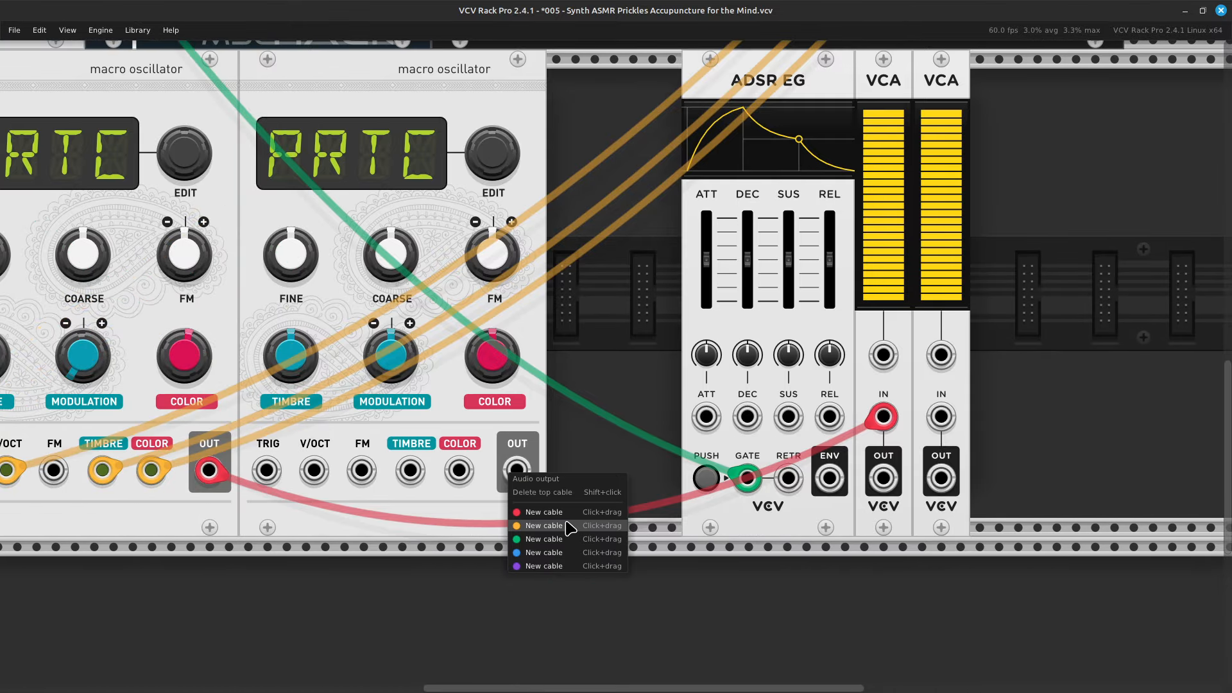
left_click_drag(570, 513, 577, 427)
scroll(583, 539, "right", 7)
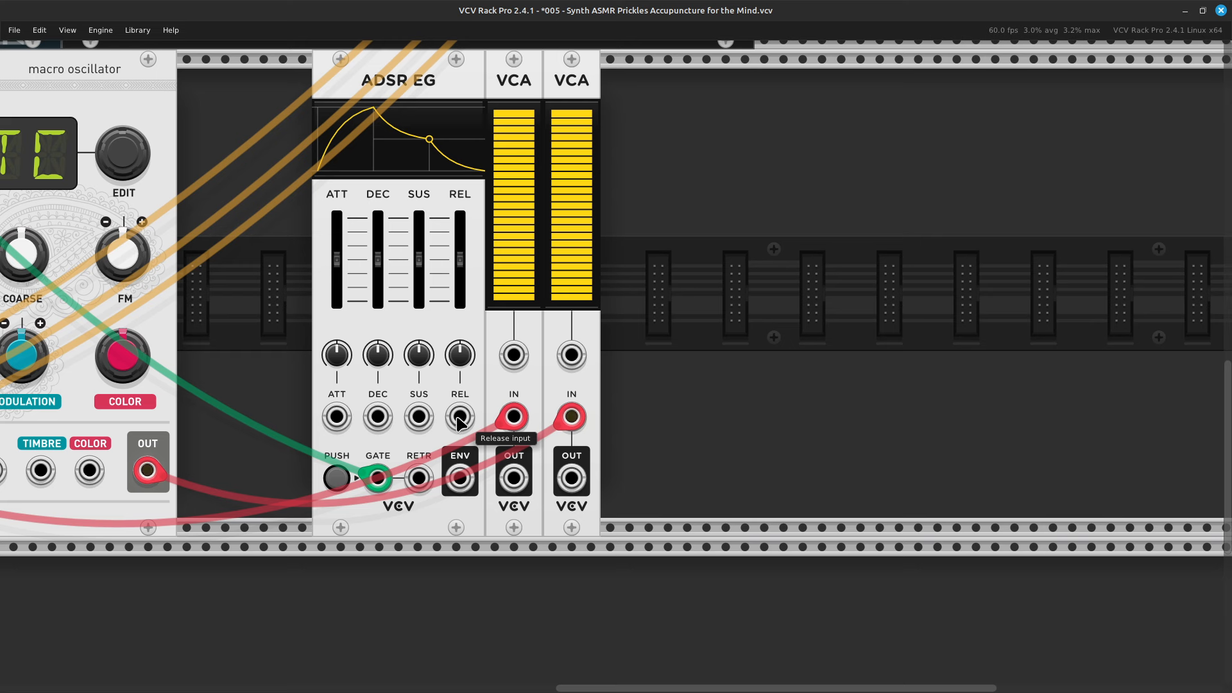
Patch the ADSR EG's ENV output to the CV inputs of both VCAs with green cables.
right_click(462, 485)
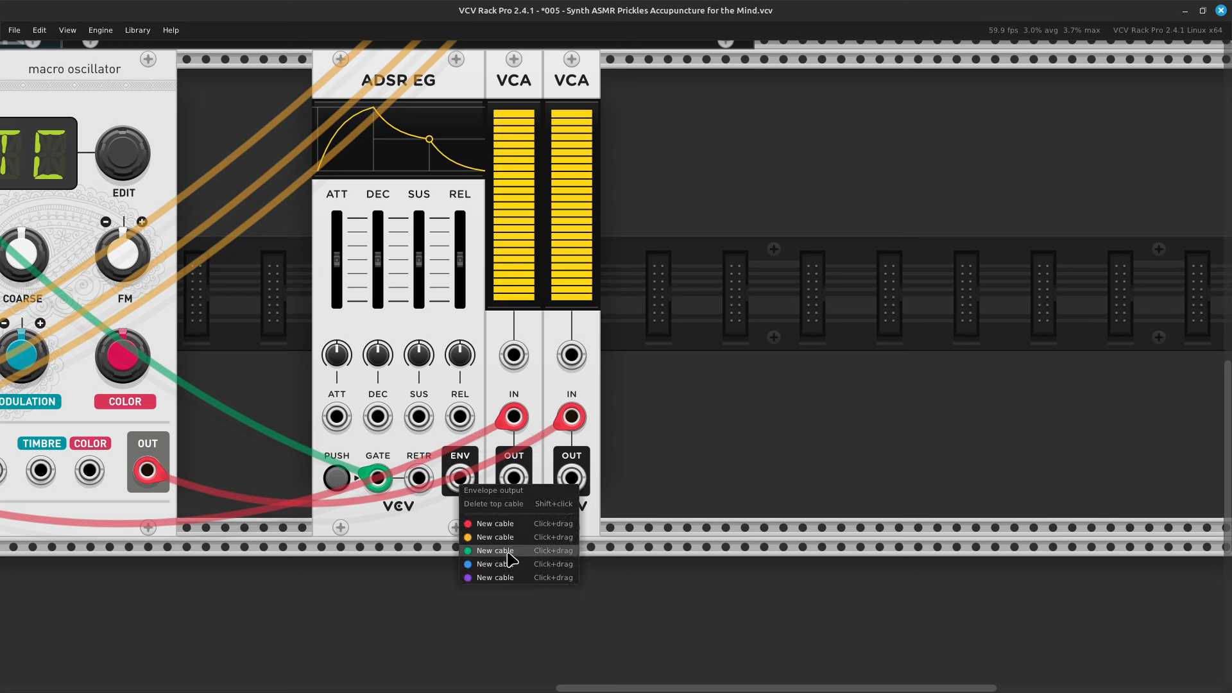
left_click_drag(512, 560, 519, 370)
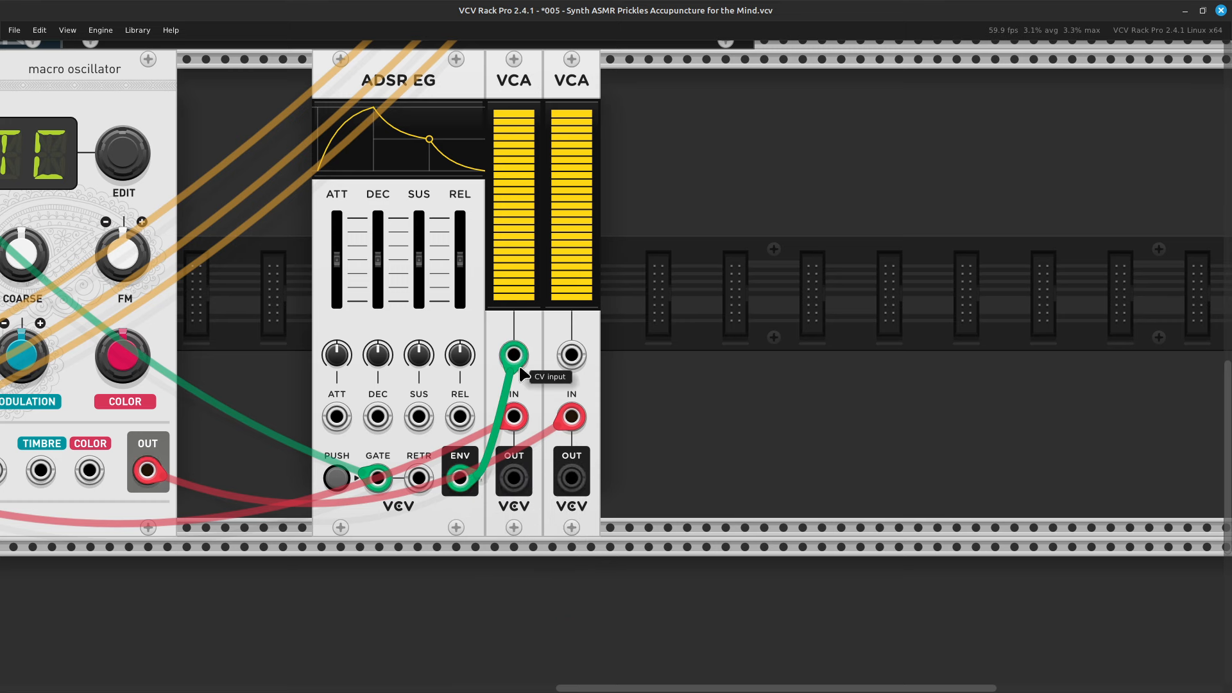
right_click(577, 361)
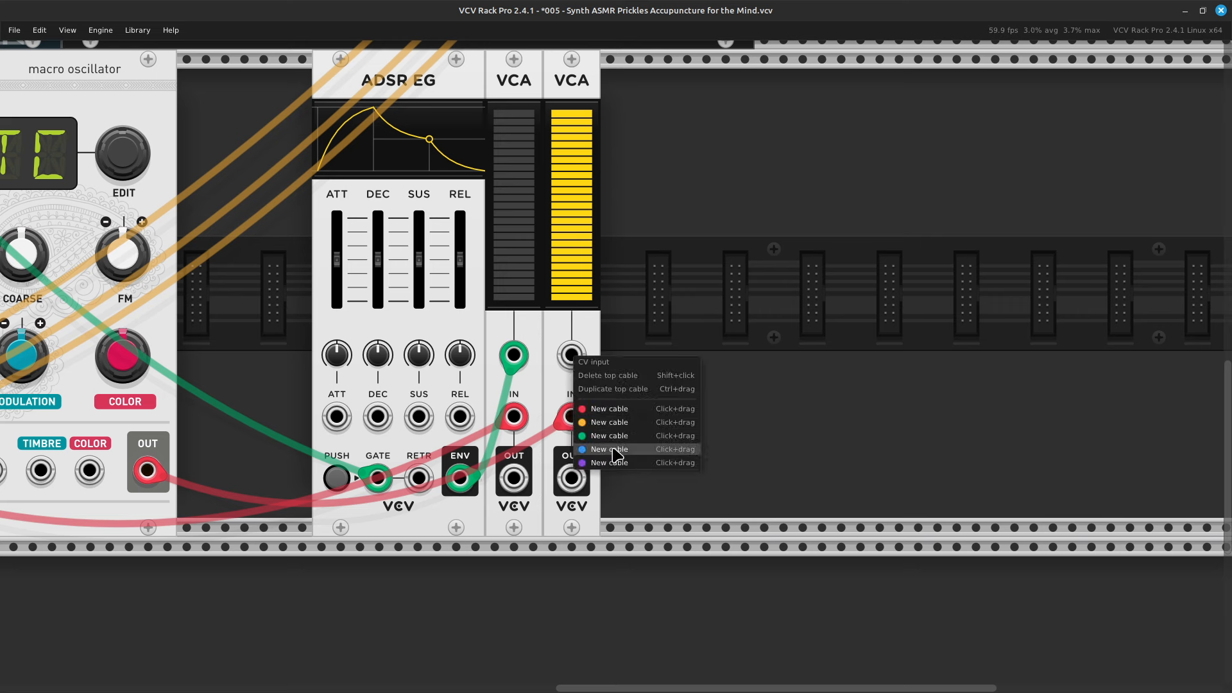
left_click_drag(615, 454, 679, 631)
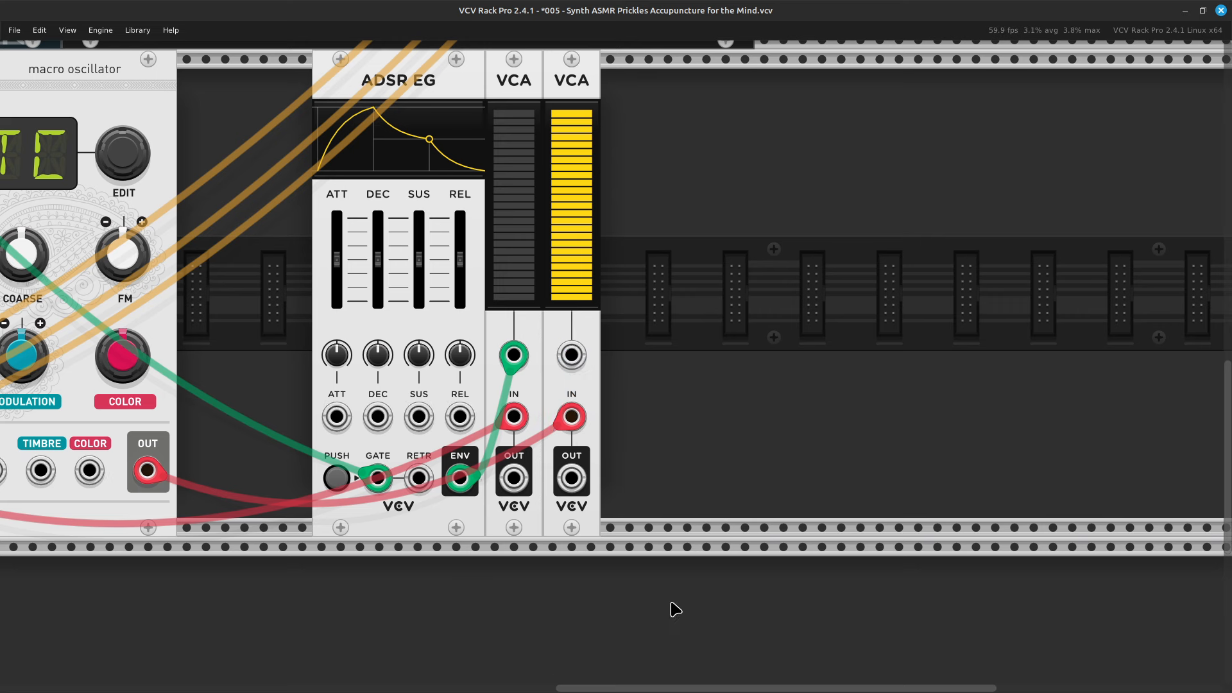
right_click(575, 361)
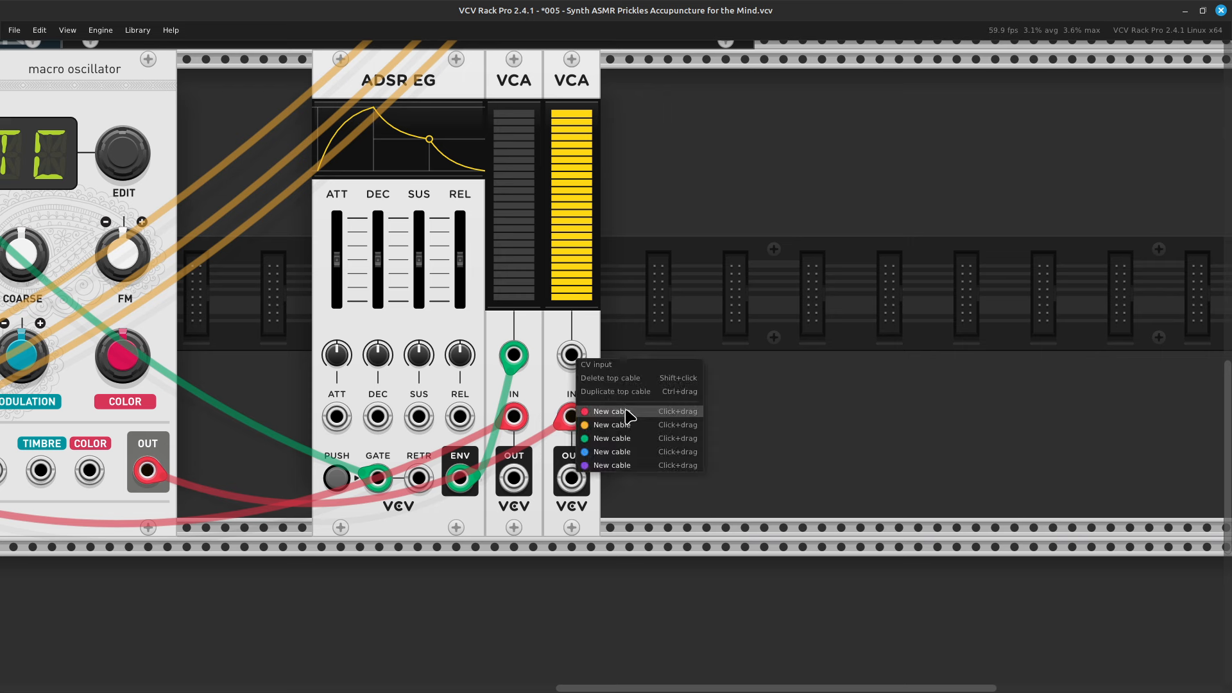
left_click_drag(629, 439, 459, 478)
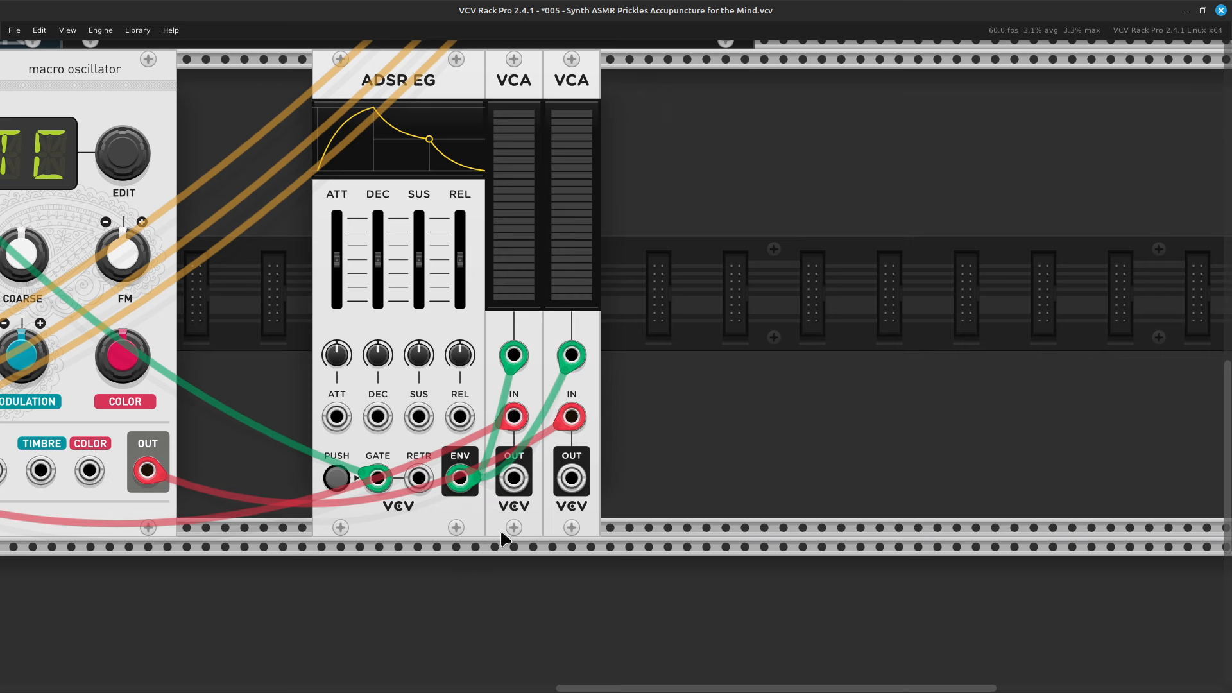
Search the module library for "audio" and add the two-channel VCV AUDIO module after the second VCA, leaving a gap.
right_click(713, 439)
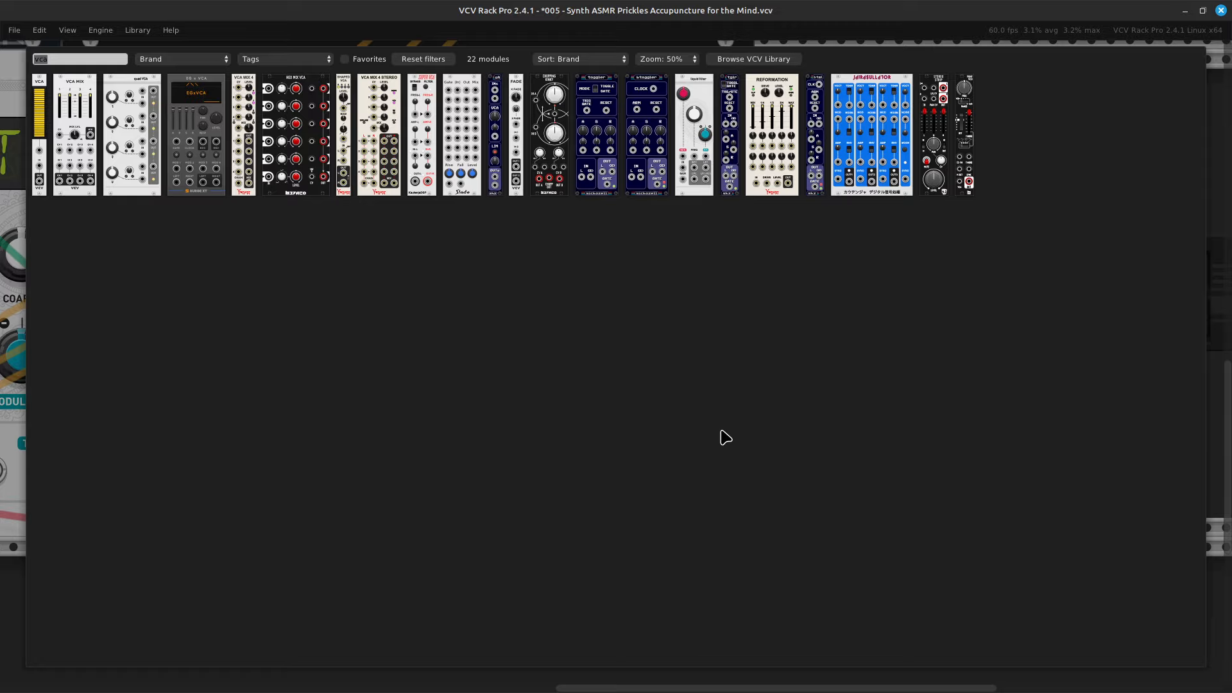
key("BackSpace")
type("audio")
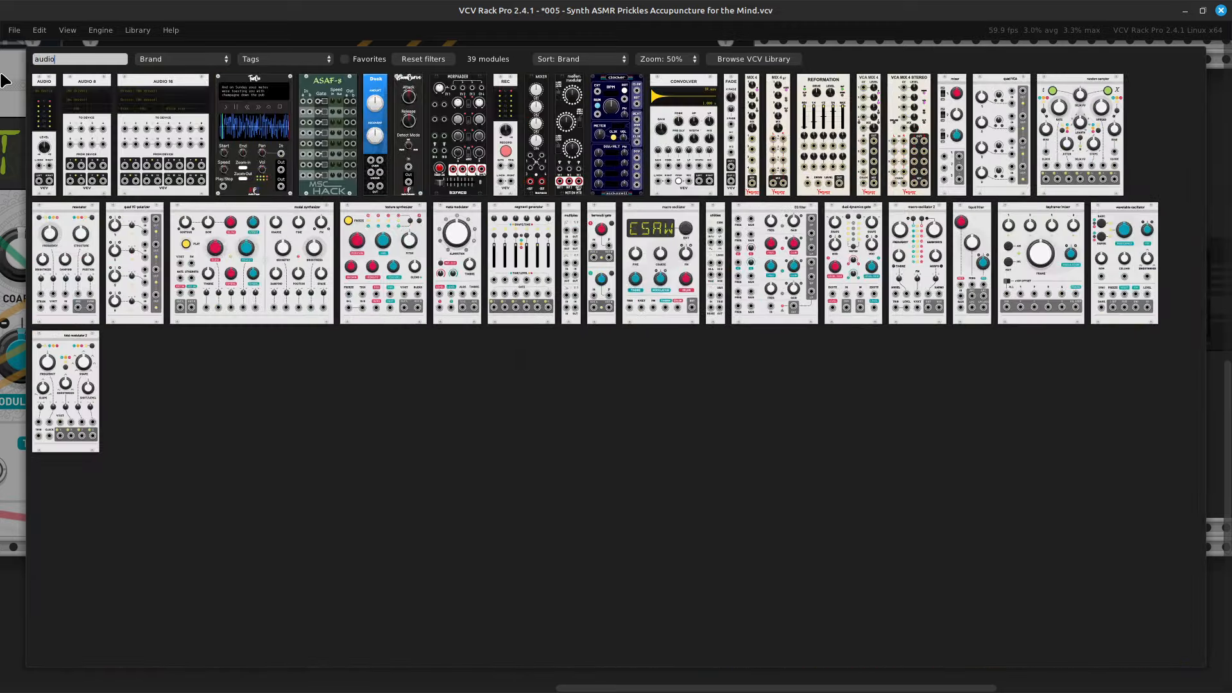
left_click(52, 175)
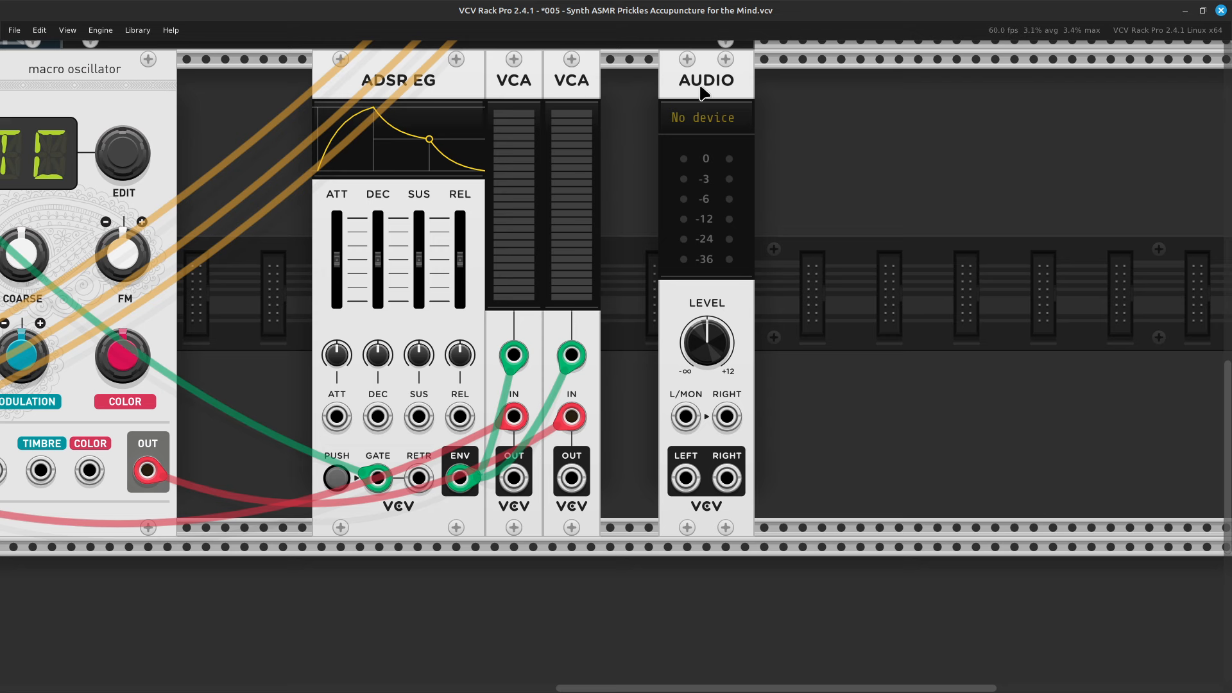
Set the AUDIO module's driver to ALSA and its device to default (1-2 in, 1-2 out).
left_click(699, 119)
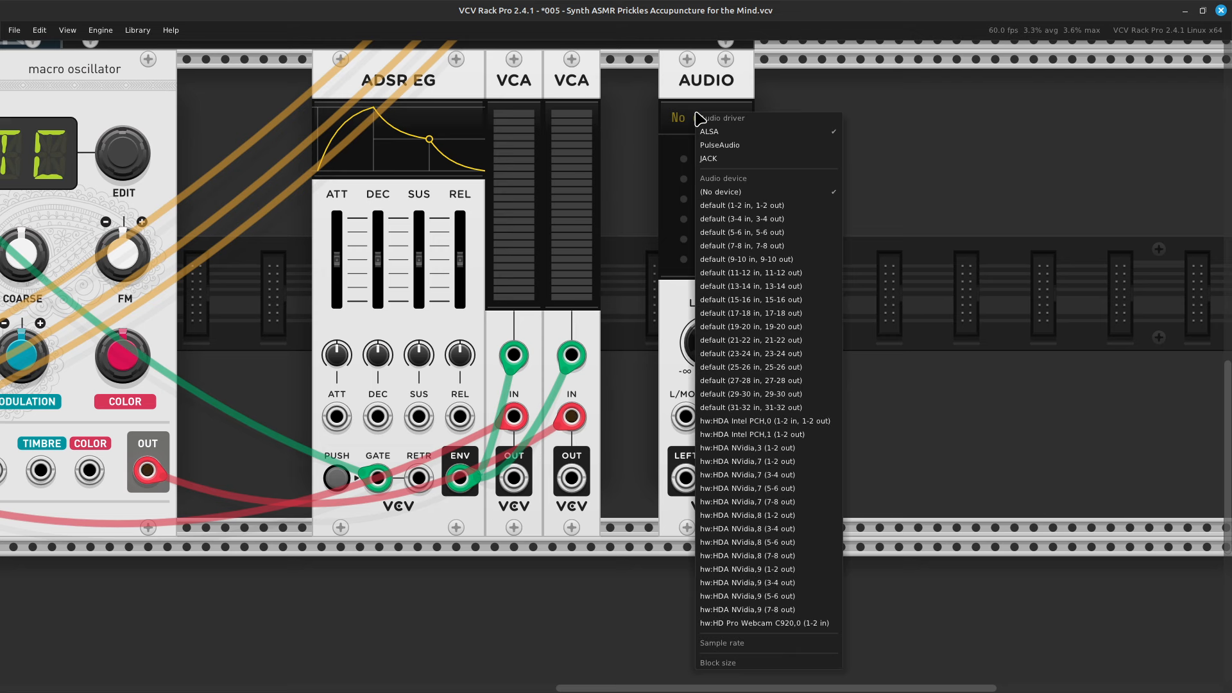
left_click(749, 134)
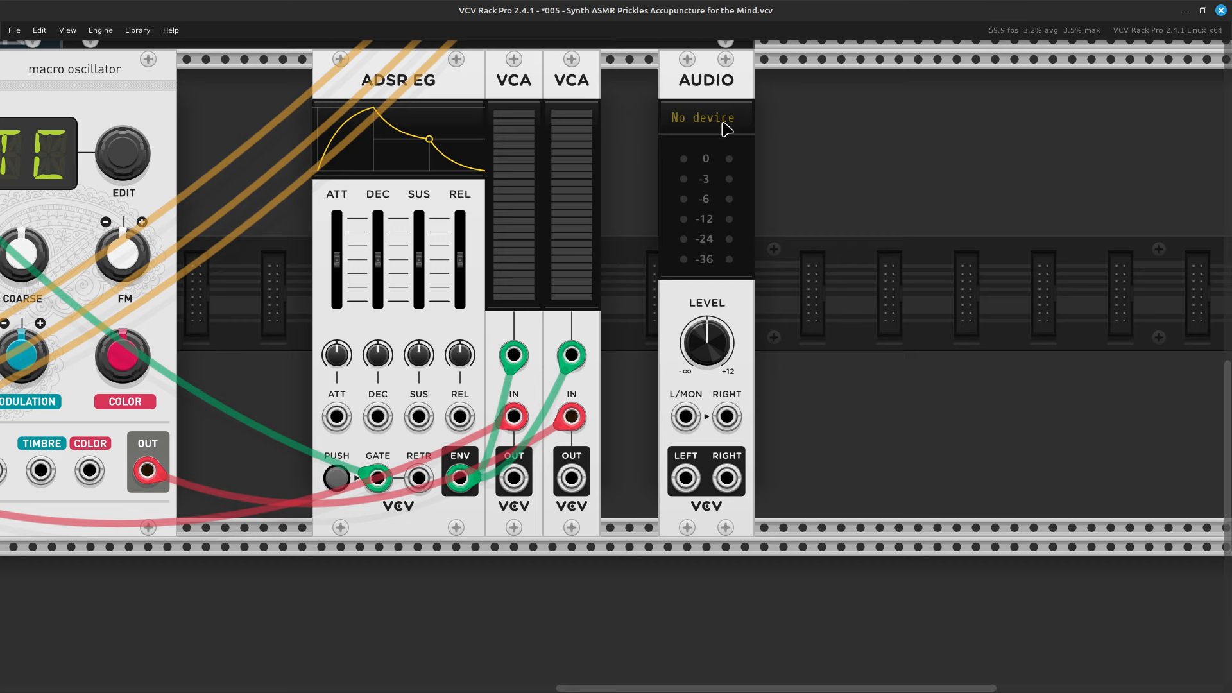
left_click(727, 128)
left_click(752, 218)
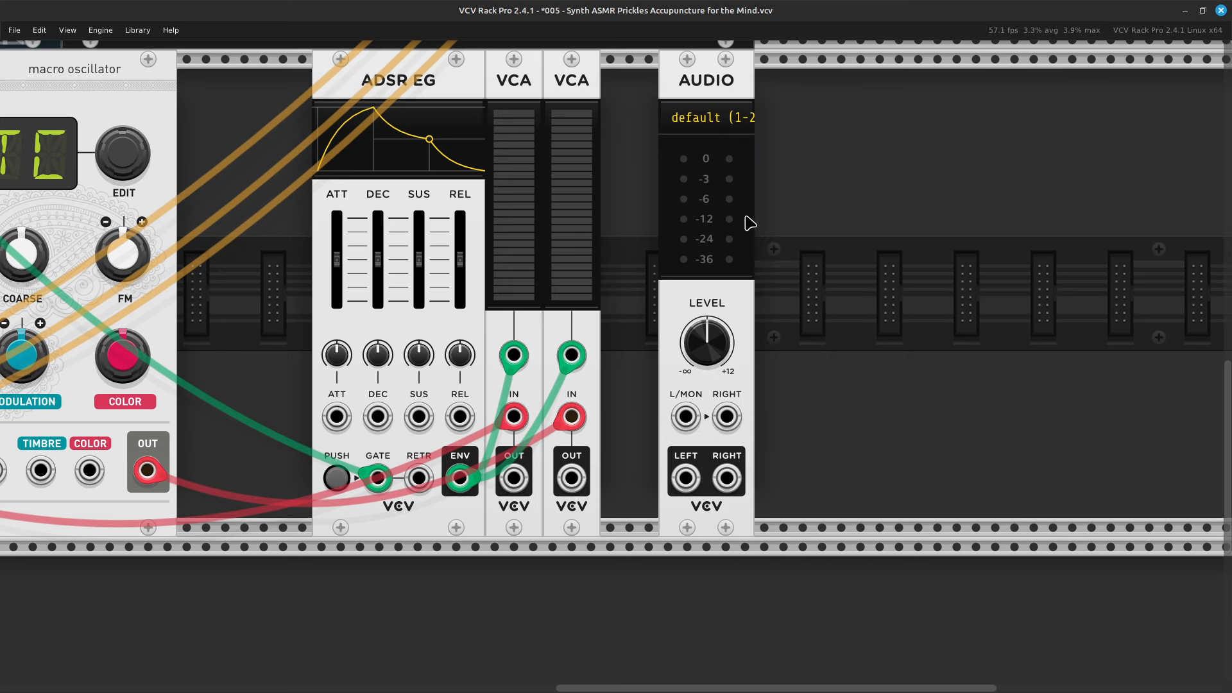
Patch the first VCA's OUT to the AUDIO module's L/MON input and the second VCA's OUT to its RIGHT input with red cables.
right_click(511, 483)
left_click_drag(567, 522, 685, 418)
right_click(573, 486)
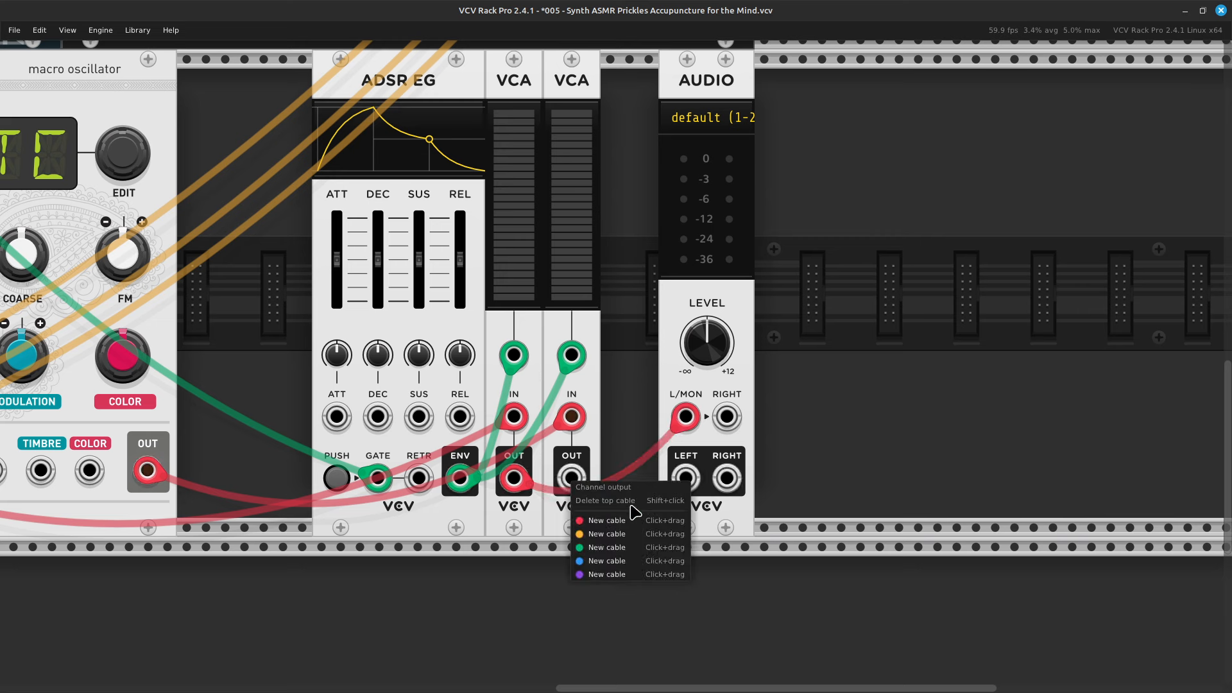
left_click_drag(639, 521, 729, 417)
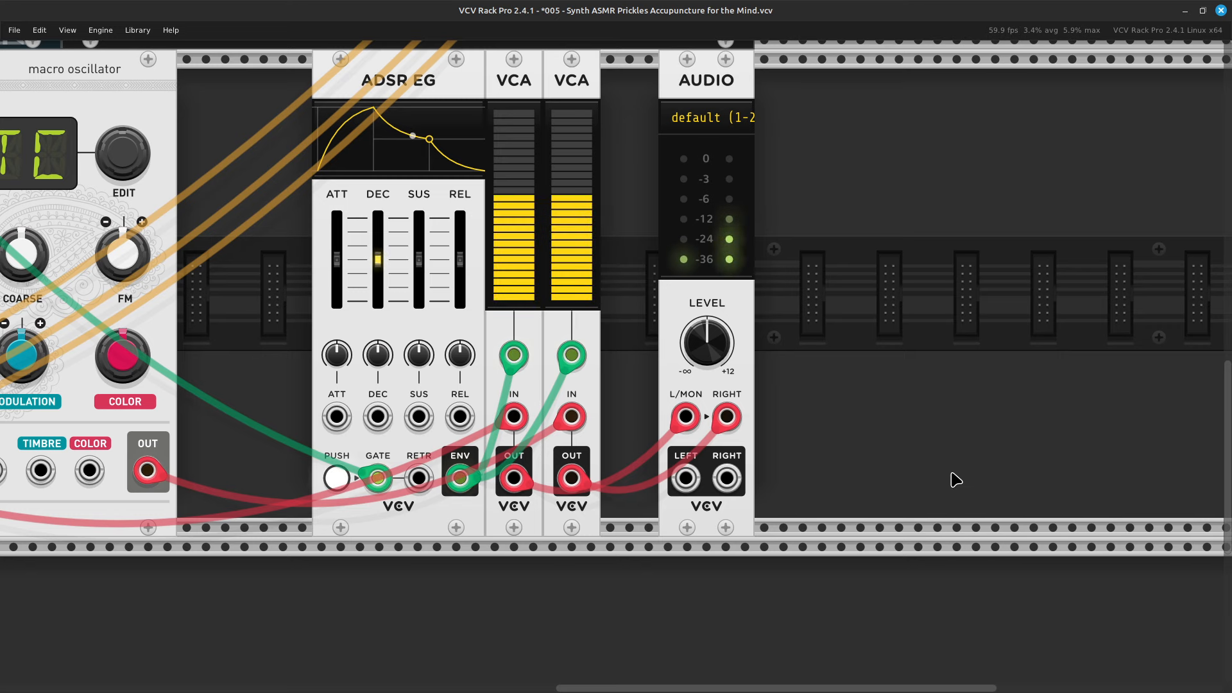
Review the envelope shapes on ENVY 9 channels 2 and 3.
scroll(956, 480, "left", 5)
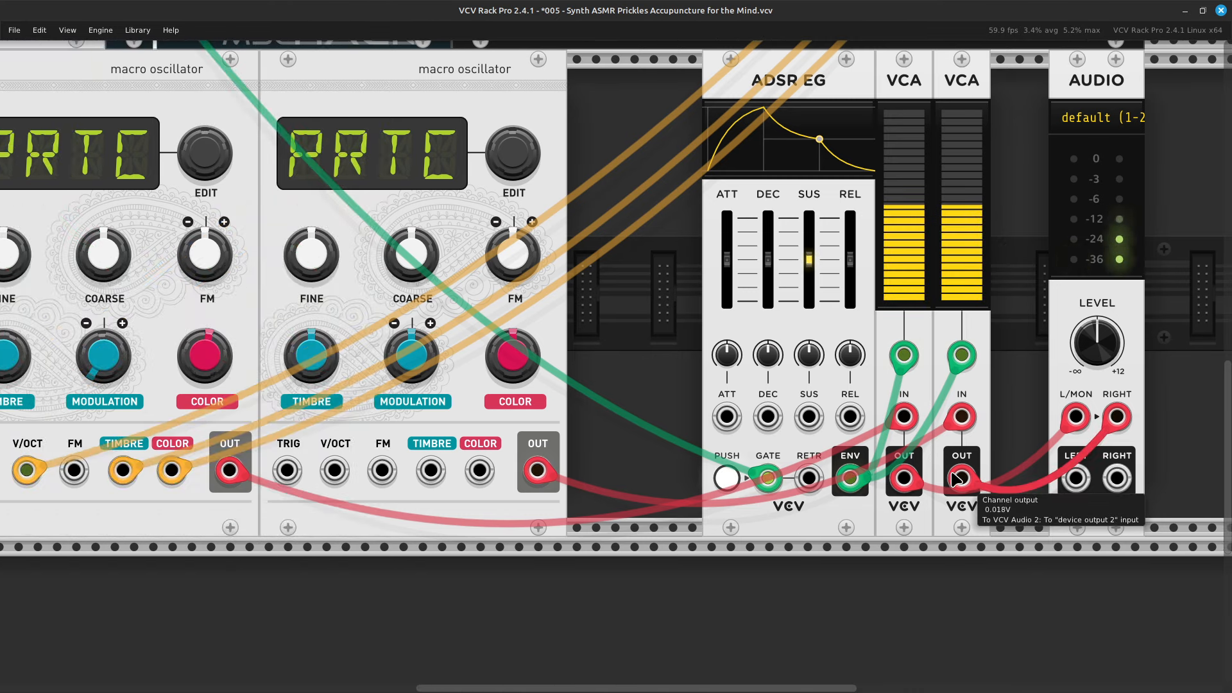
scroll(956, 480, "left", 2)
scroll(956, 479, "up", 2)
scroll(956, 480, "left", 3)
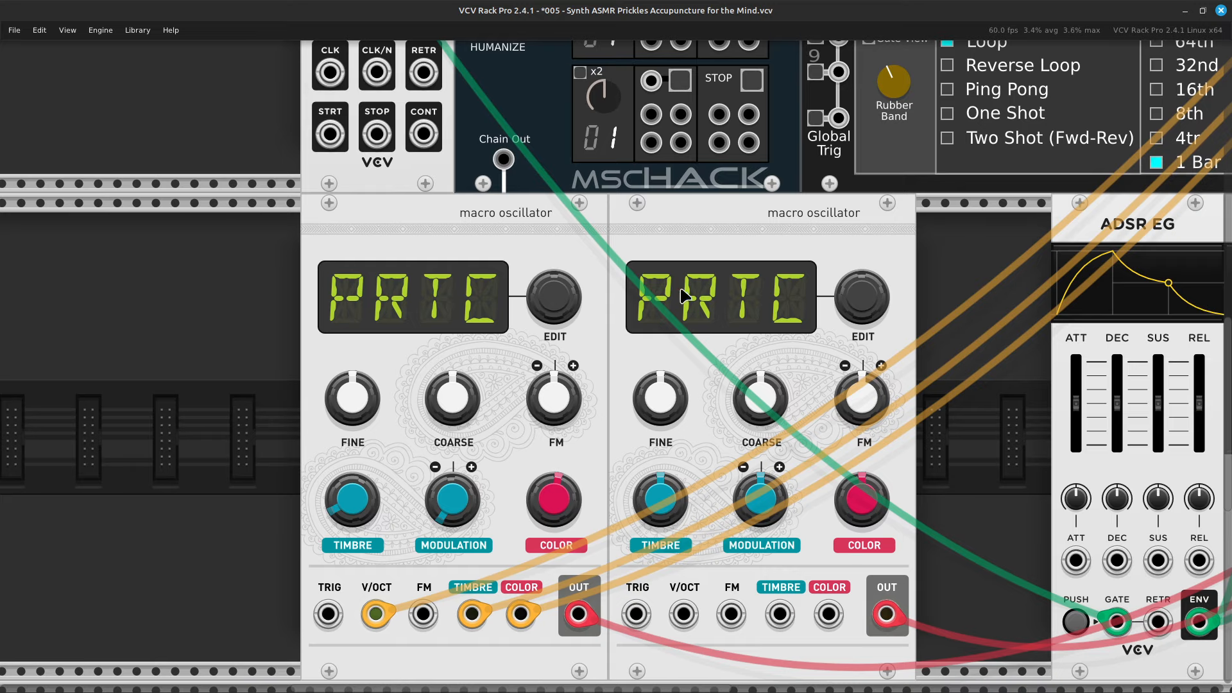
scroll(714, 308, "right", 5)
scroll(714, 308, "up", 3)
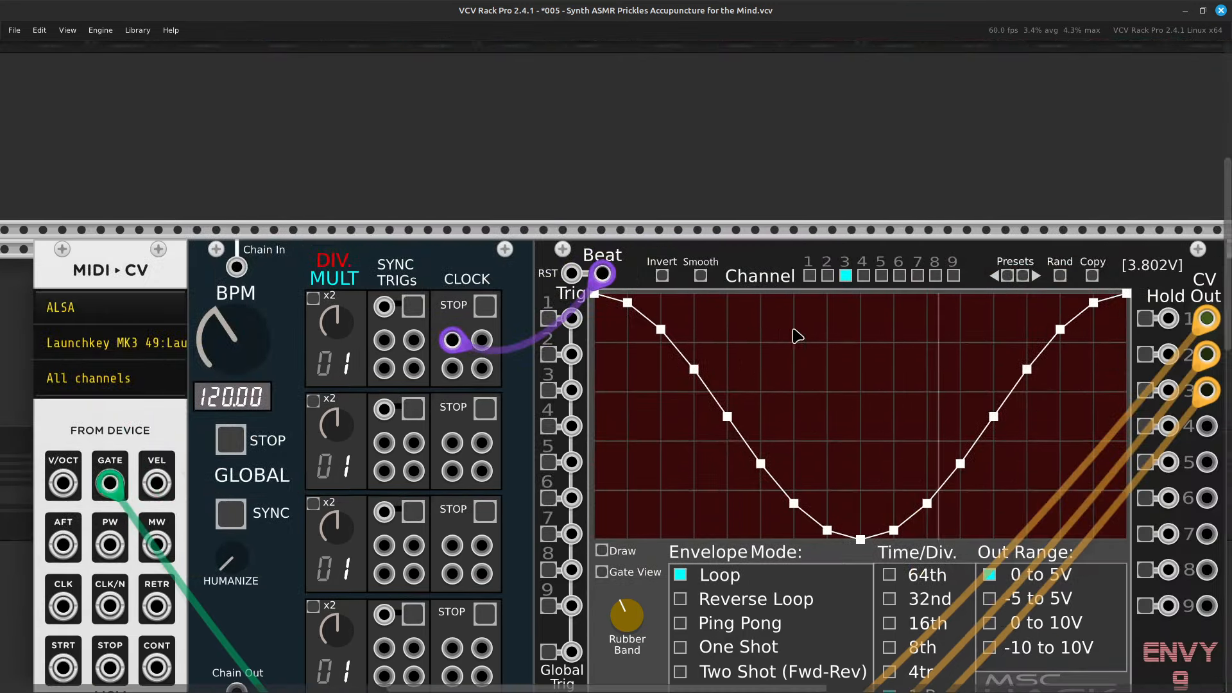
scroll(715, 334, "right", 3)
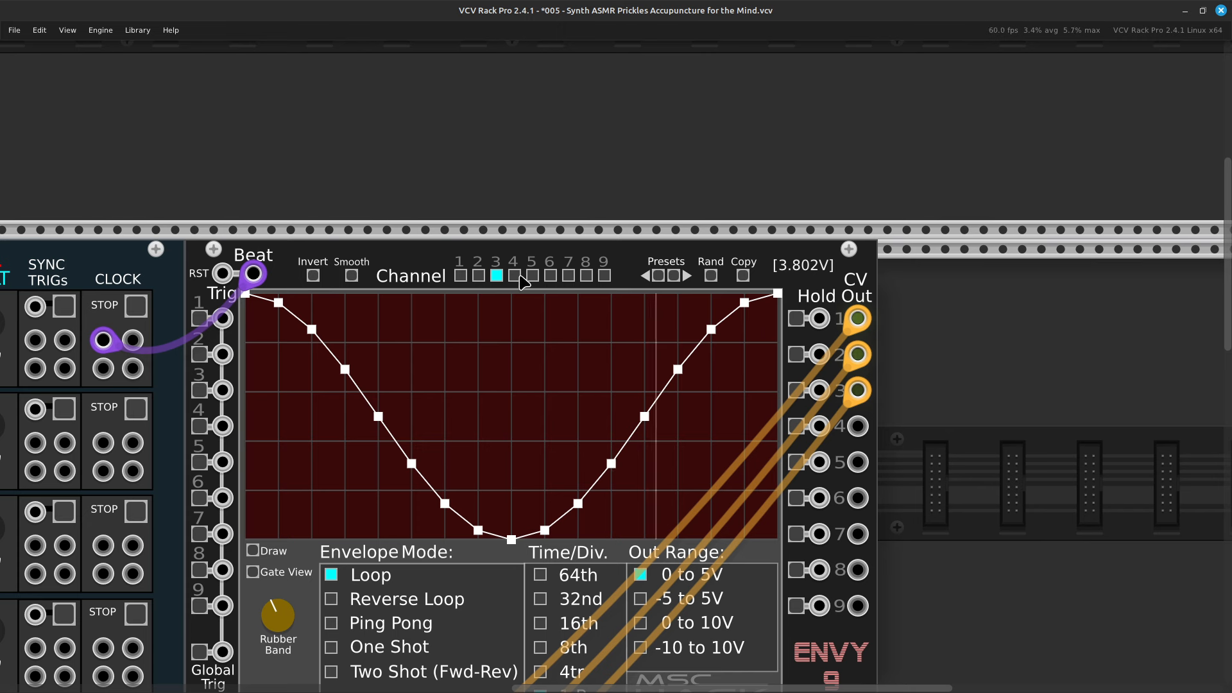
left_click(478, 275)
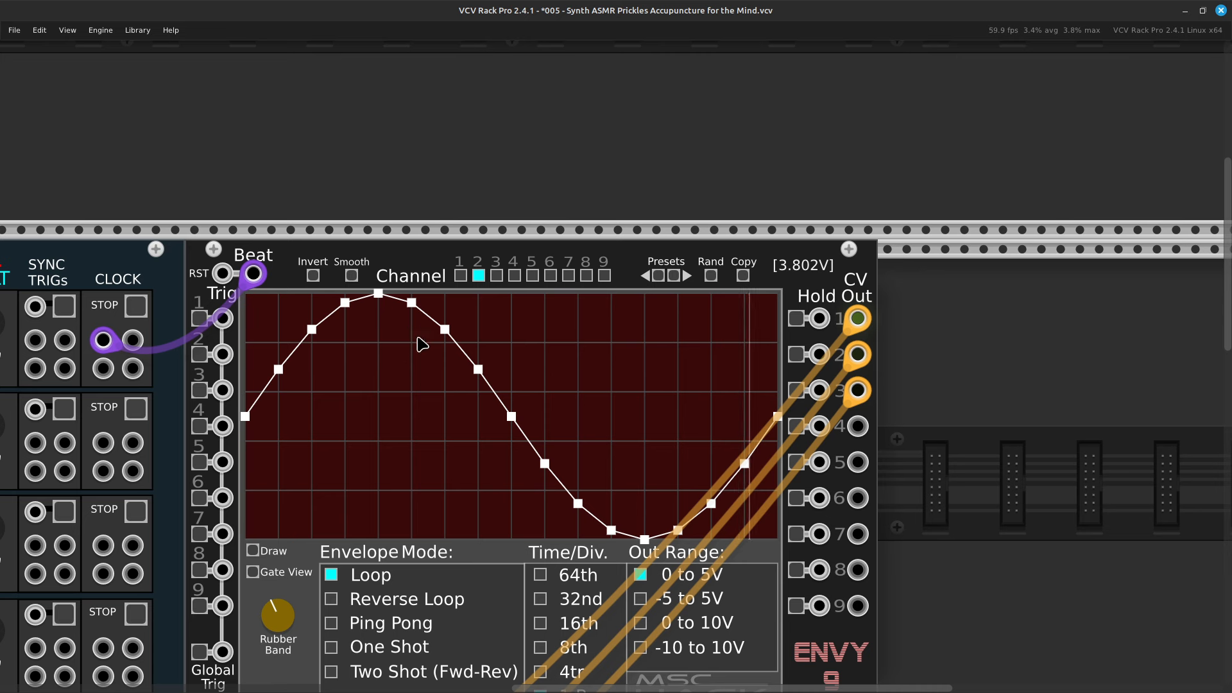
left_click(499, 276)
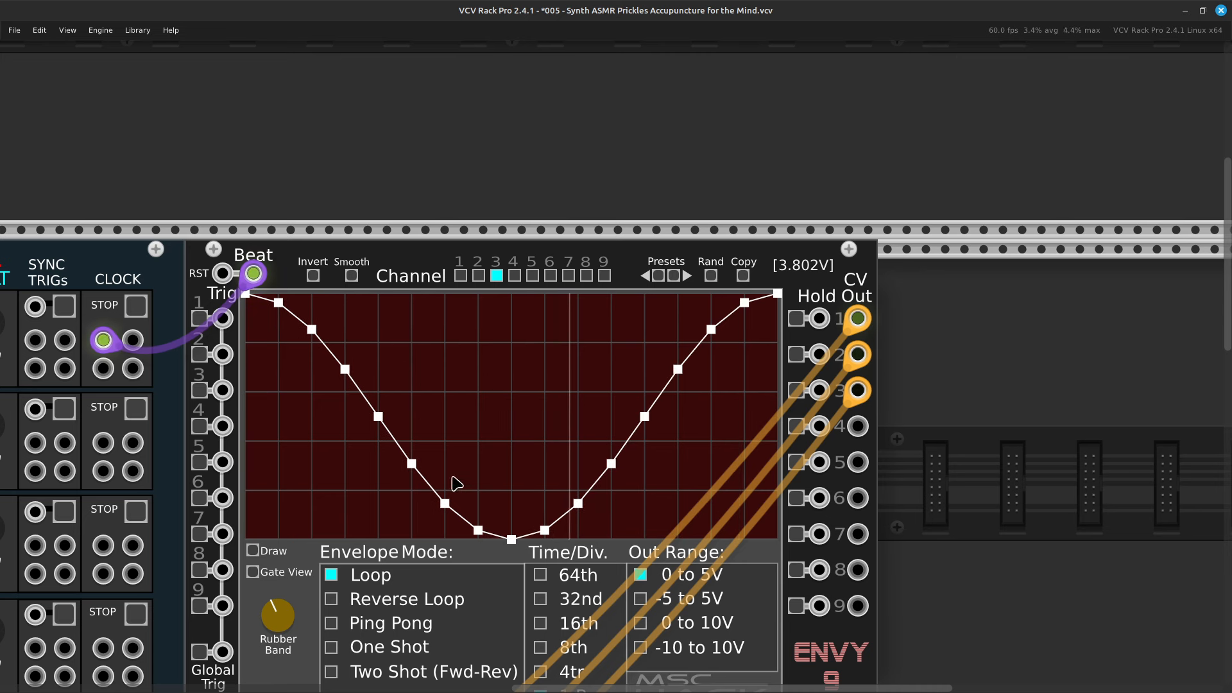
Shape ENVY 9's channel 4 envelope into an uneven line close to the upper limit, with the third point at the maximum.
left_click(515, 276)
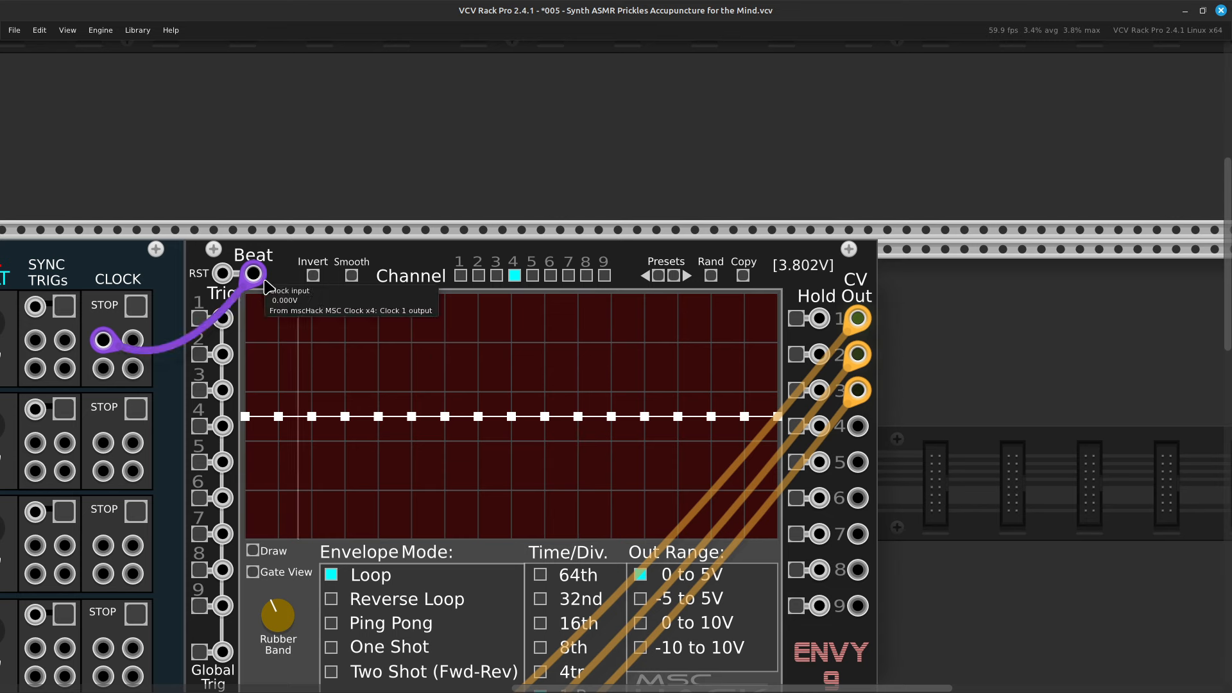
mouse_move(253, 307)
left_mouse_down()
mouse_move(264, 319)
mouse_move(377, 318)
mouse_move(462, 296)
mouse_move(628, 332)
mouse_move(749, 328)
mouse_move(802, 309)
mouse_move(729, 306)
left_mouse_up()
left_click_drag(596, 421, 594, 338)
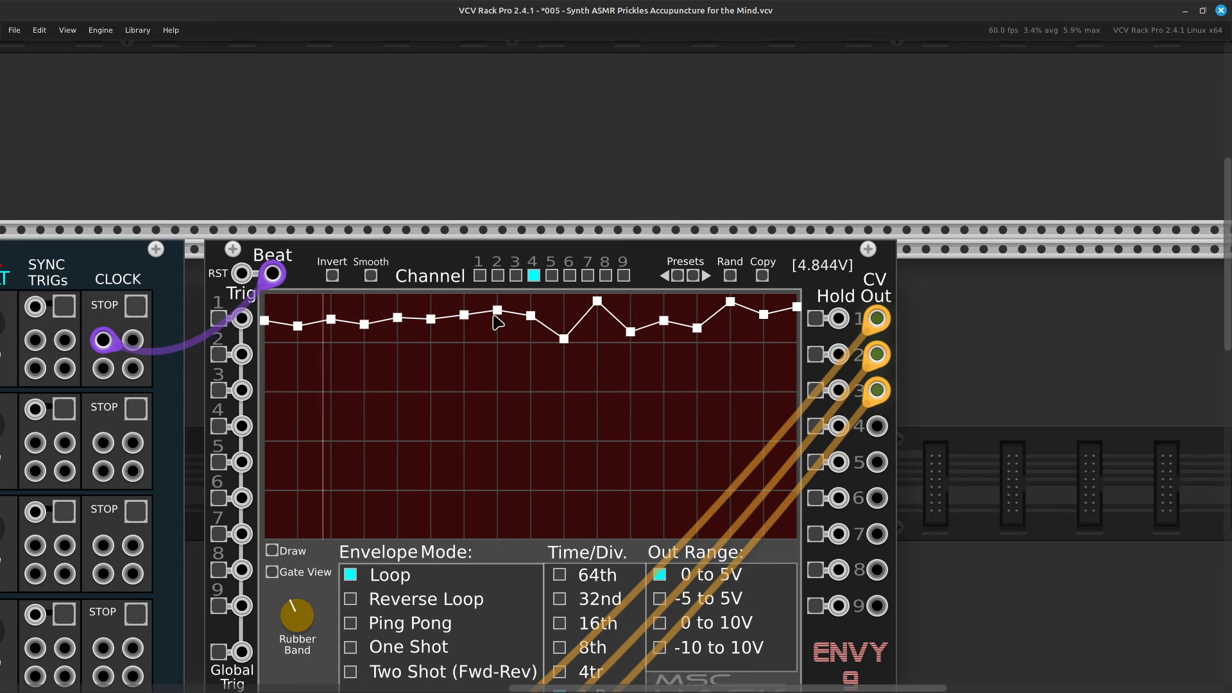
mouse_move(496, 314)
left_mouse_down()
mouse_move(503, 362)
mouse_move(506, 323)
left_mouse_up()
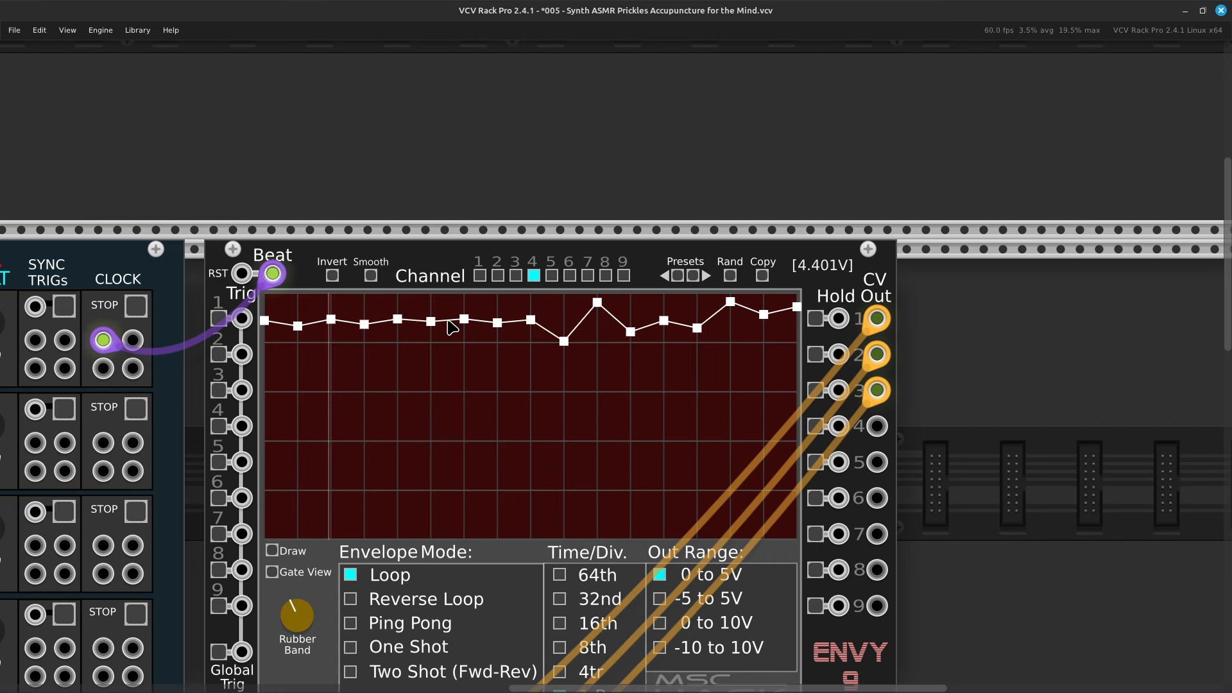
mouse_move(426, 319)
left_mouse_down()
mouse_move(436, 302)
mouse_move(449, 355)
mouse_move(431, 311)
mouse_move(433, 329)
left_mouse_up()
left_click_drag(342, 307, 333, 292)
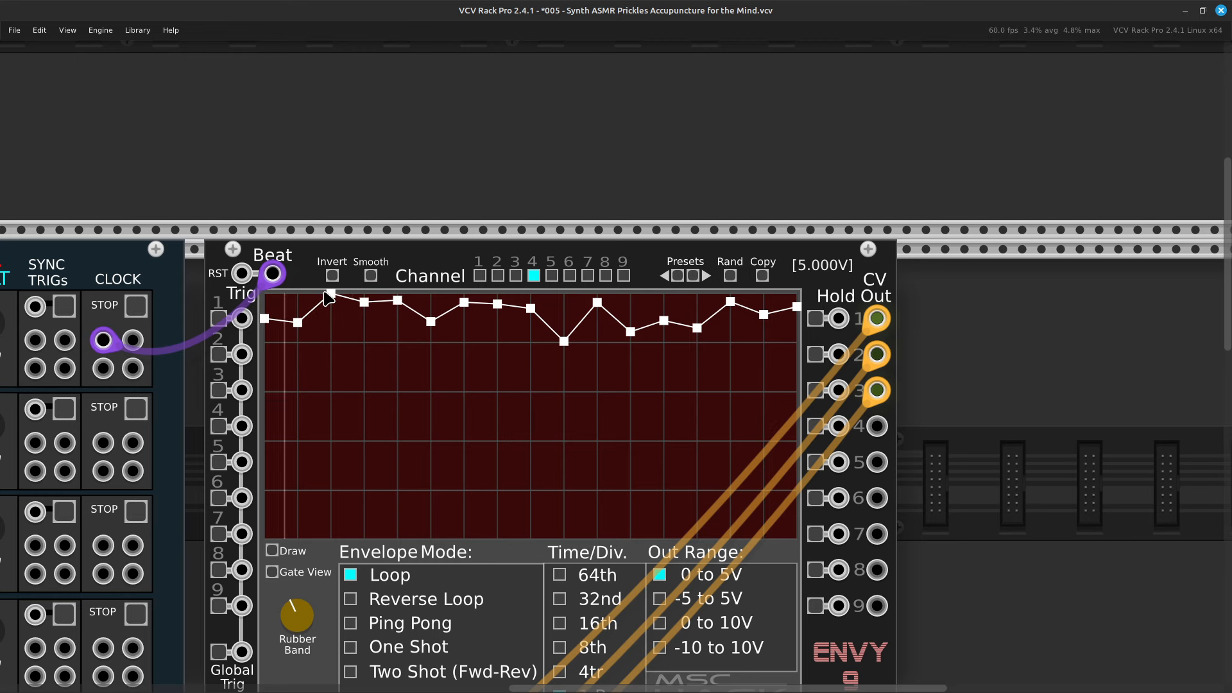
Patch ENVY 9's CV output 4 to the second macro oscillator's TRIG input with a yellow cable, and set channel 4's Time/Div. to 1 Bar.
right_click(874, 429)
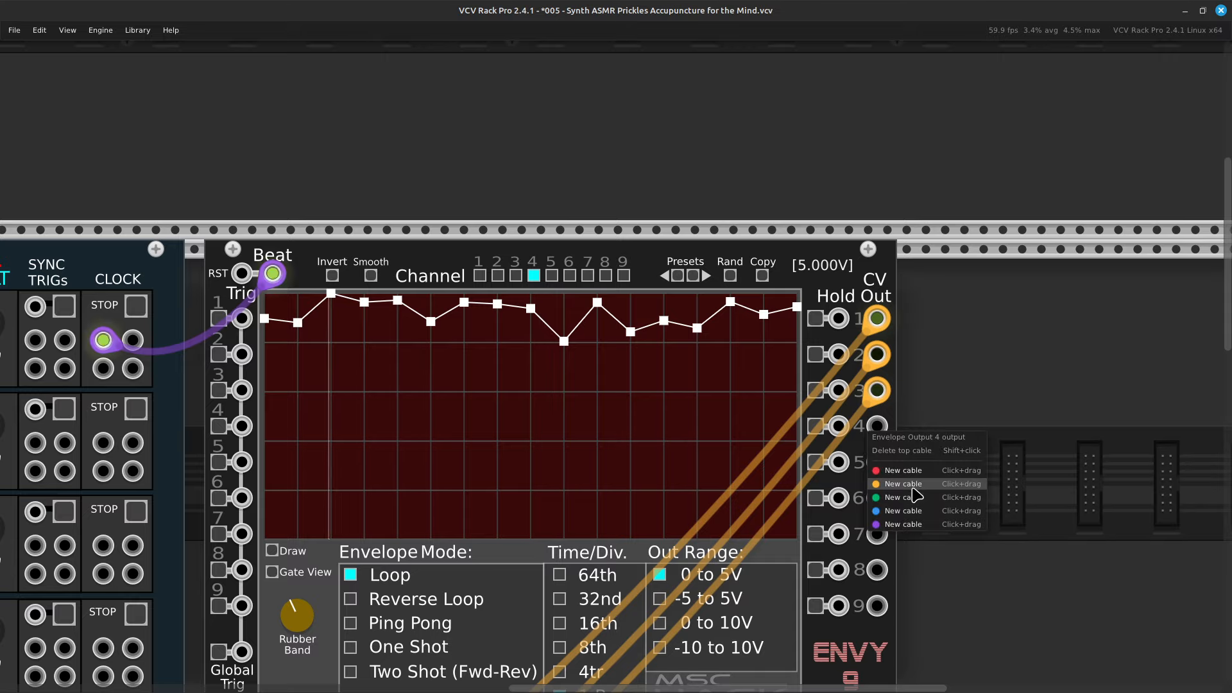
left_click_drag(916, 487, 606, 423)
scroll(603, 418, "down", 3)
scroll(665, 468, "up", 6)
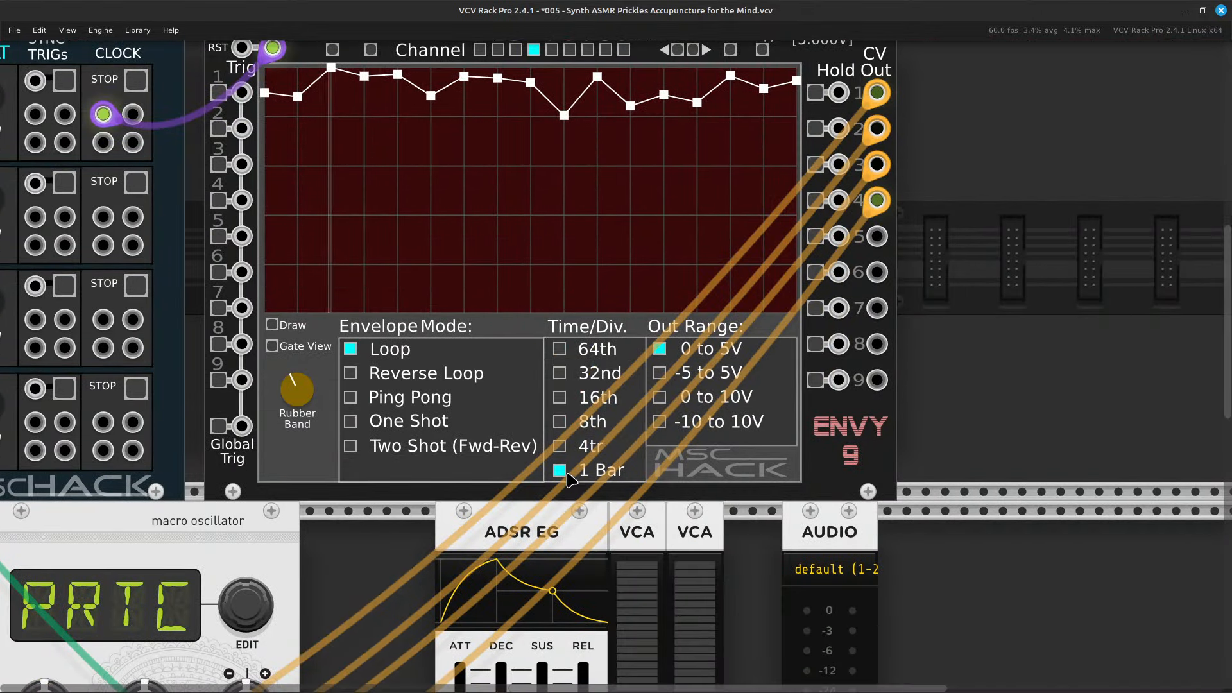
left_click(560, 446)
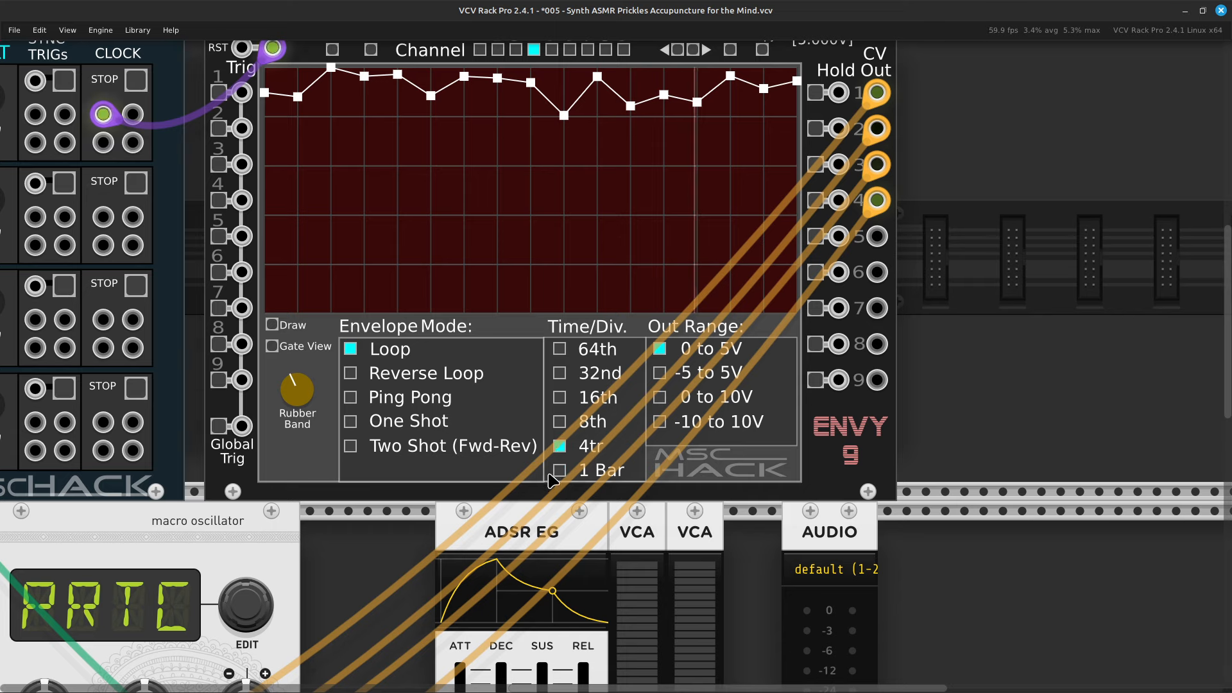
left_click(560, 469)
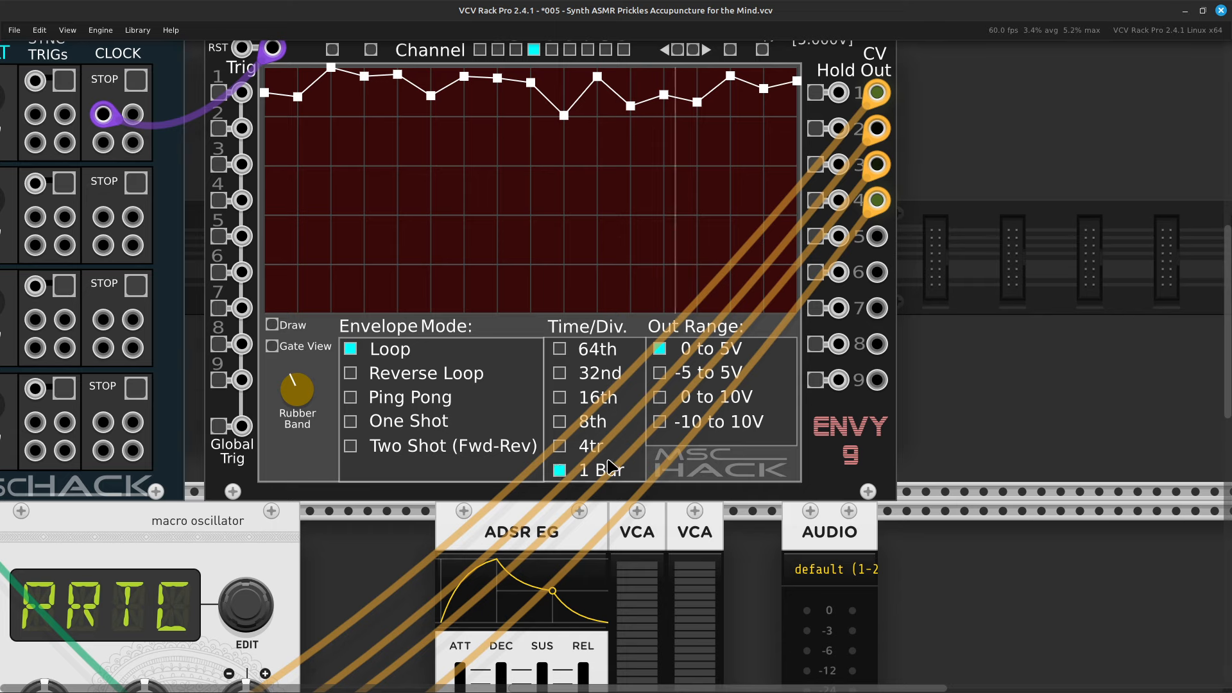
Load the cosine-shaped preset, high at both ends and low in the middle, on ENVY 9 channel 5 with Time/Div. at 1 Bar.
scroll(608, 460, "up", 5)
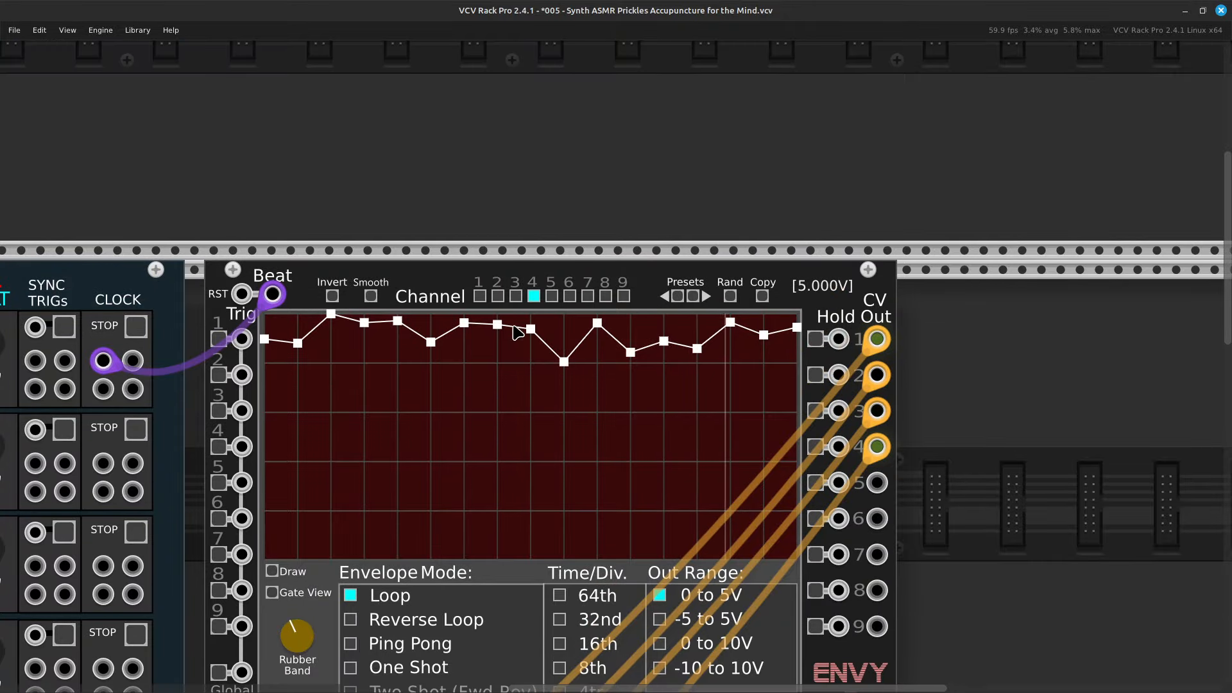
left_click(551, 297)
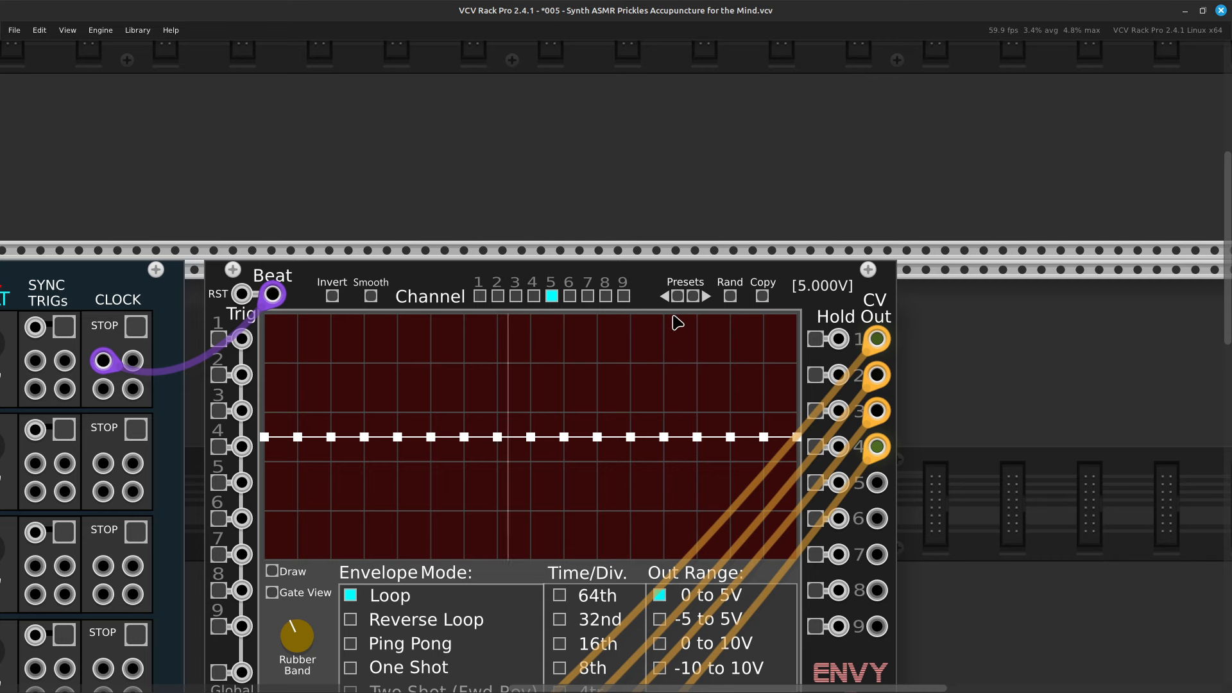
left_click(704, 297)
left_click(704, 297)
left_click(704, 297)
left_click(704, 297)
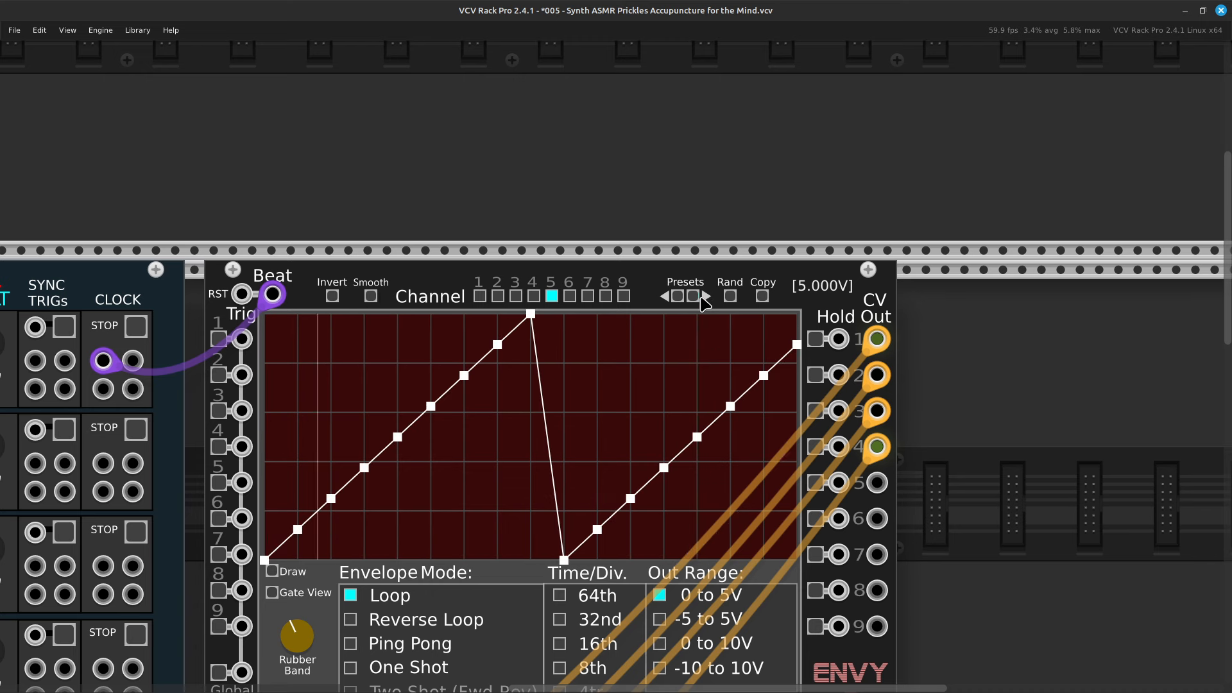
left_click(704, 297)
left_click(704, 297)
left_click(703, 297)
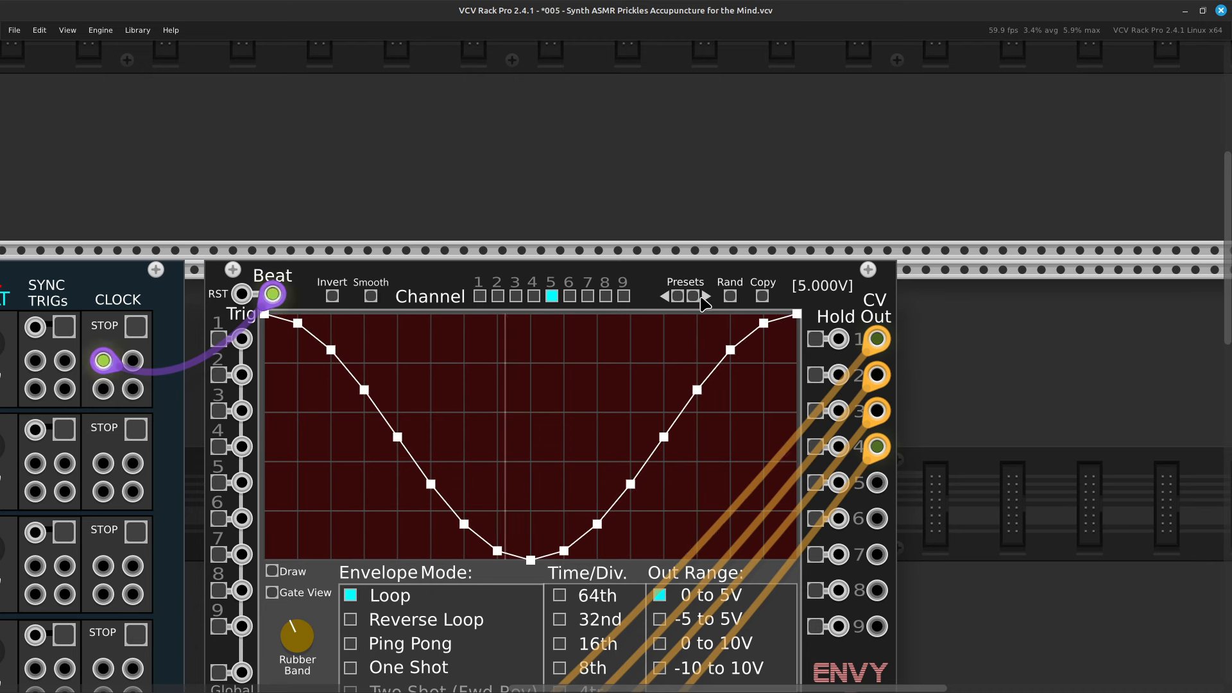
scroll(633, 354, "down", 3)
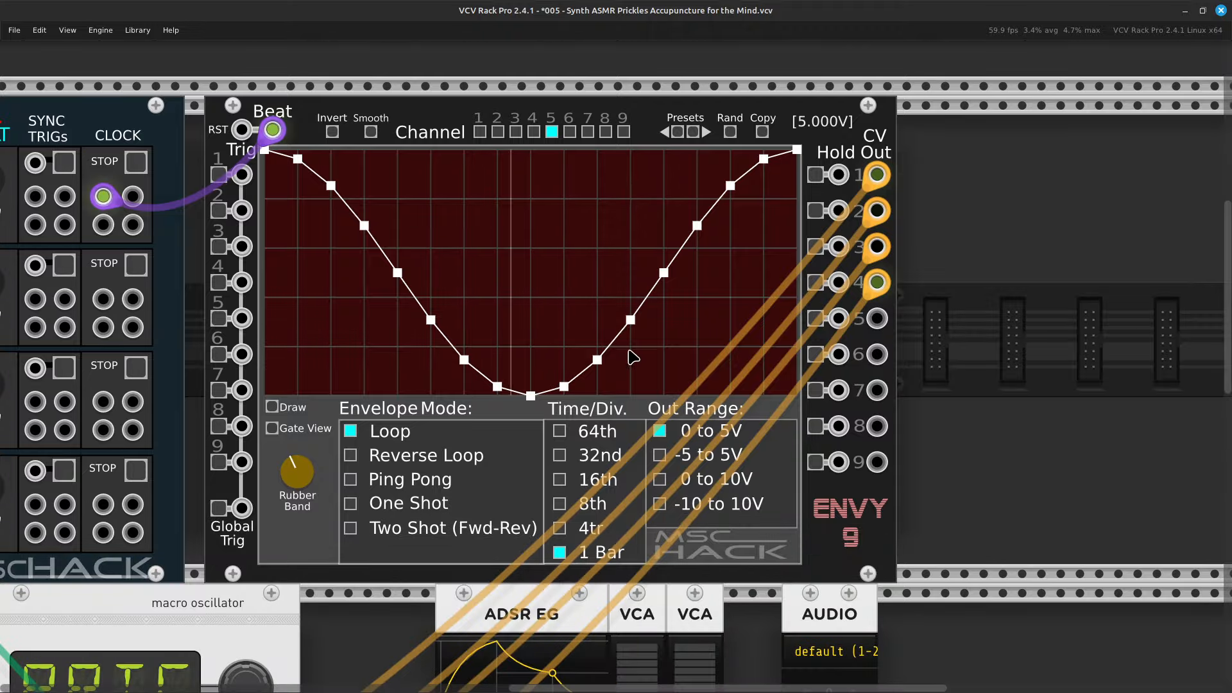
left_click(569, 533)
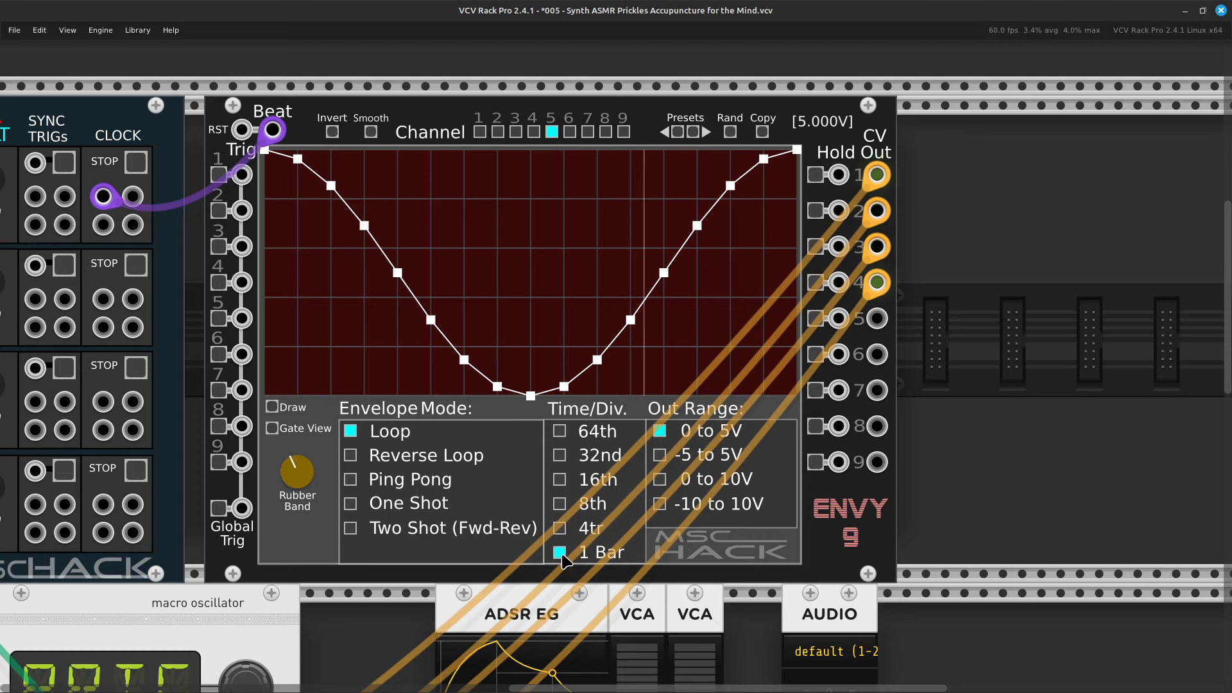
Patch ENVY 9's CV output 5 to the second macro oscillator's TIMBRE input in yellow, and move its TRIG cable to V/OCT.
right_click(879, 327)
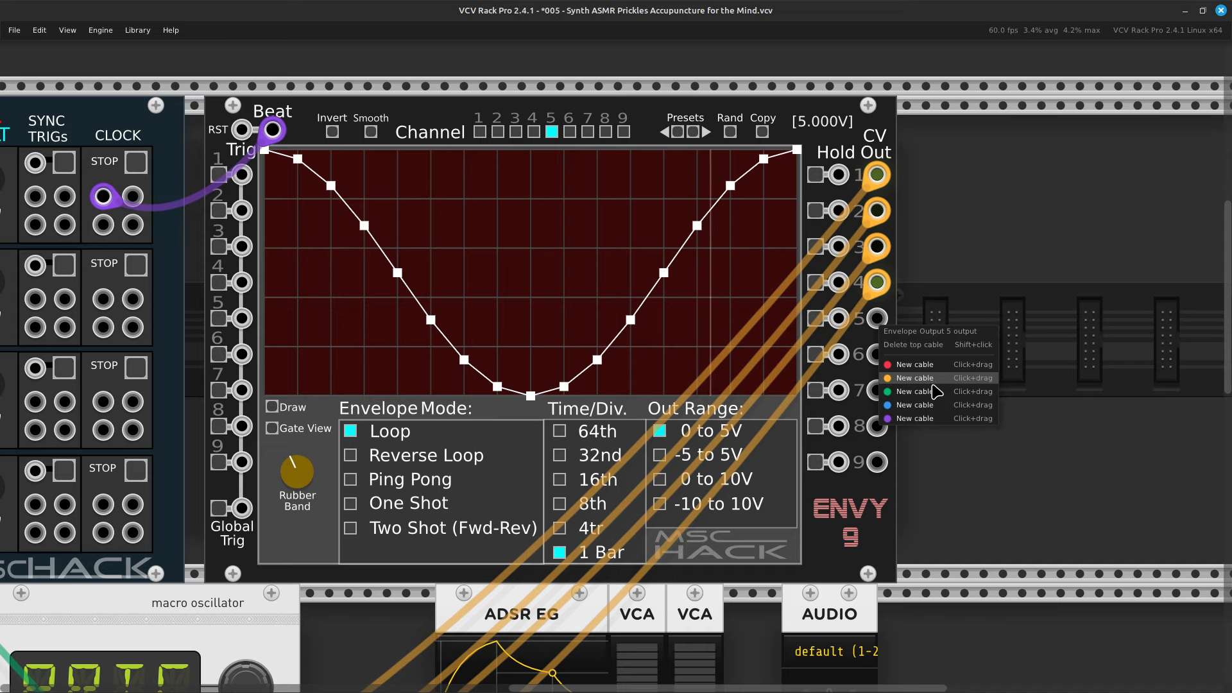
left_click_drag(935, 379, 693, 486)
scroll(898, 475, "down", 16)
scroll(808, 514, "left", 13)
scroll(738, 515, "left", 5)
left_click_drag(702, 485, 699, 478)
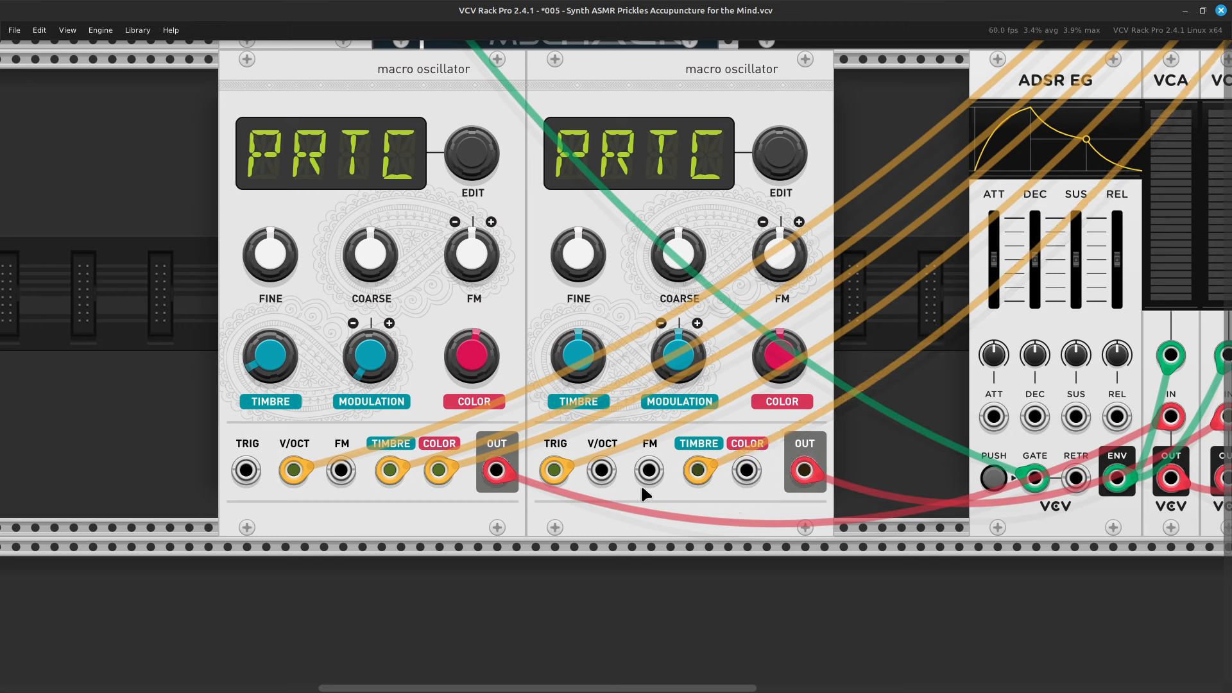
left_click_drag(554, 472, 605, 474)
Set the second macro oscillator's Timbre to 12.289% and its Modulation to -1.
mouse_move(580, 350)
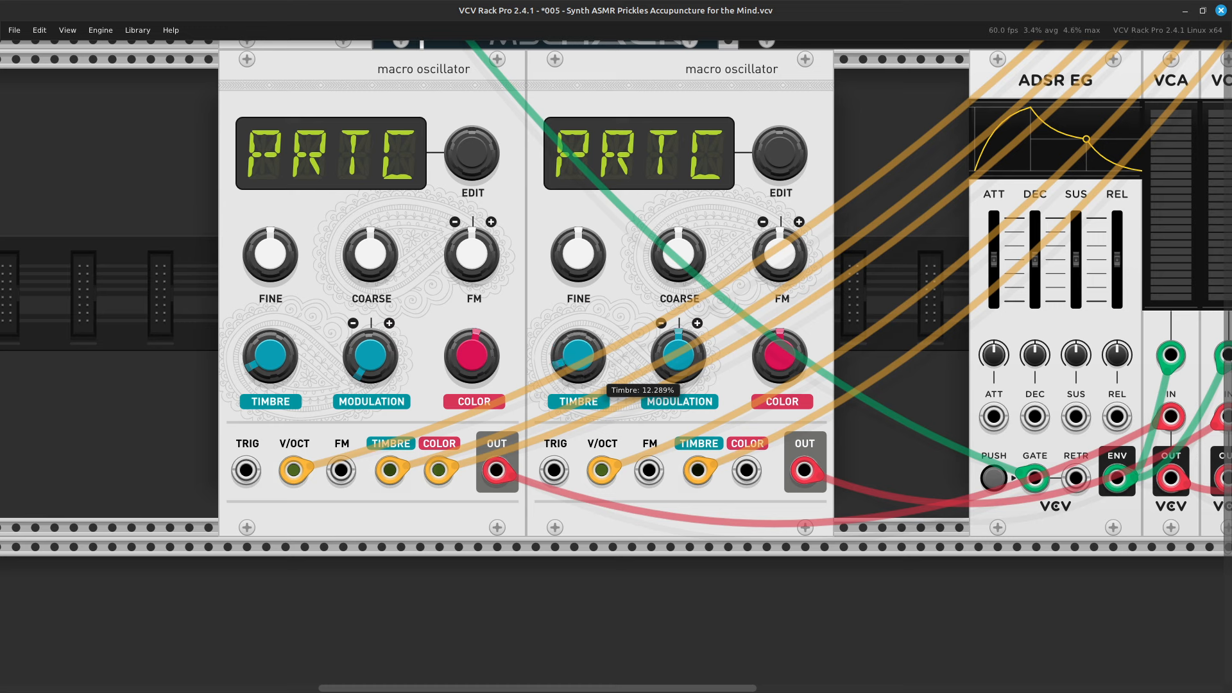
left_click_drag(681, 343, 681, 385)
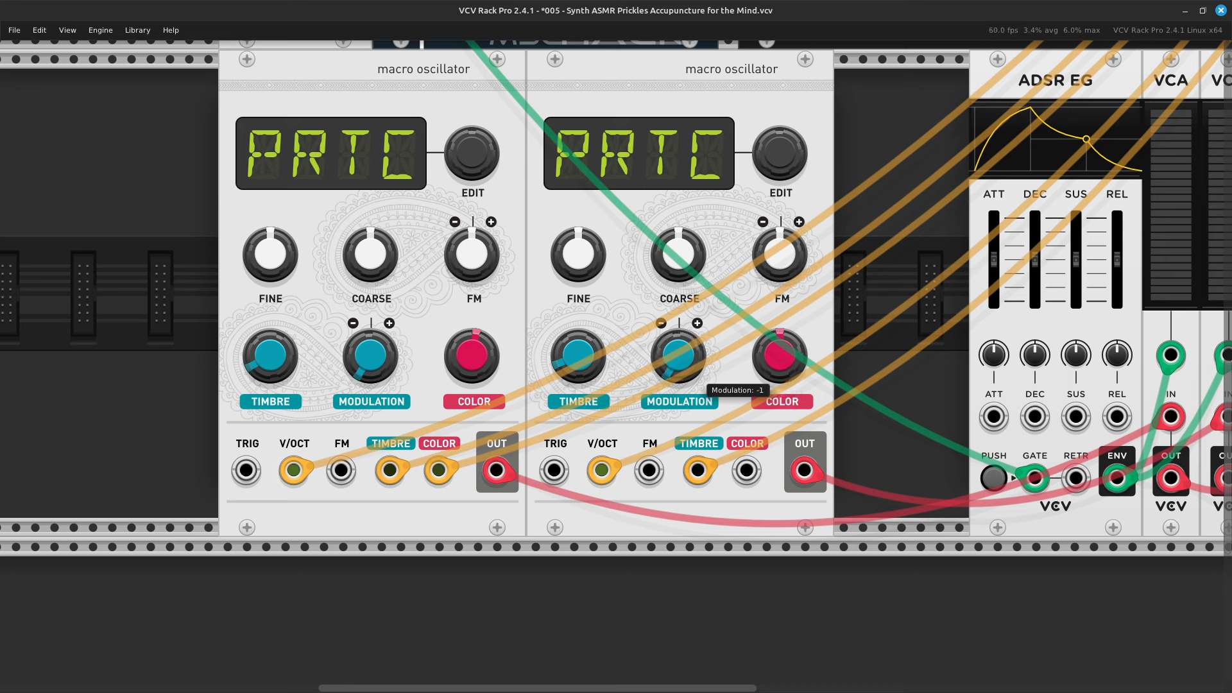
Patch the second macro oscillator's COLOR input to ENVY 9's CV output 6 with a yellow cable.
scroll(683, 350, "right", 3)
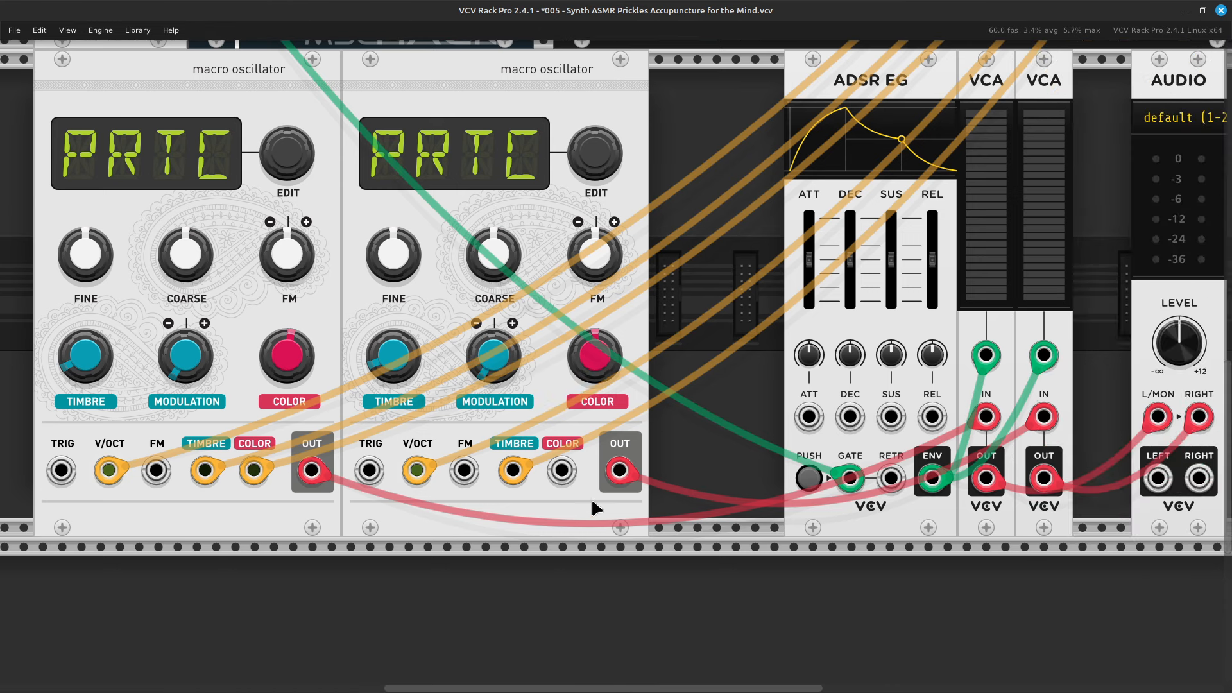
right_click(563, 475)
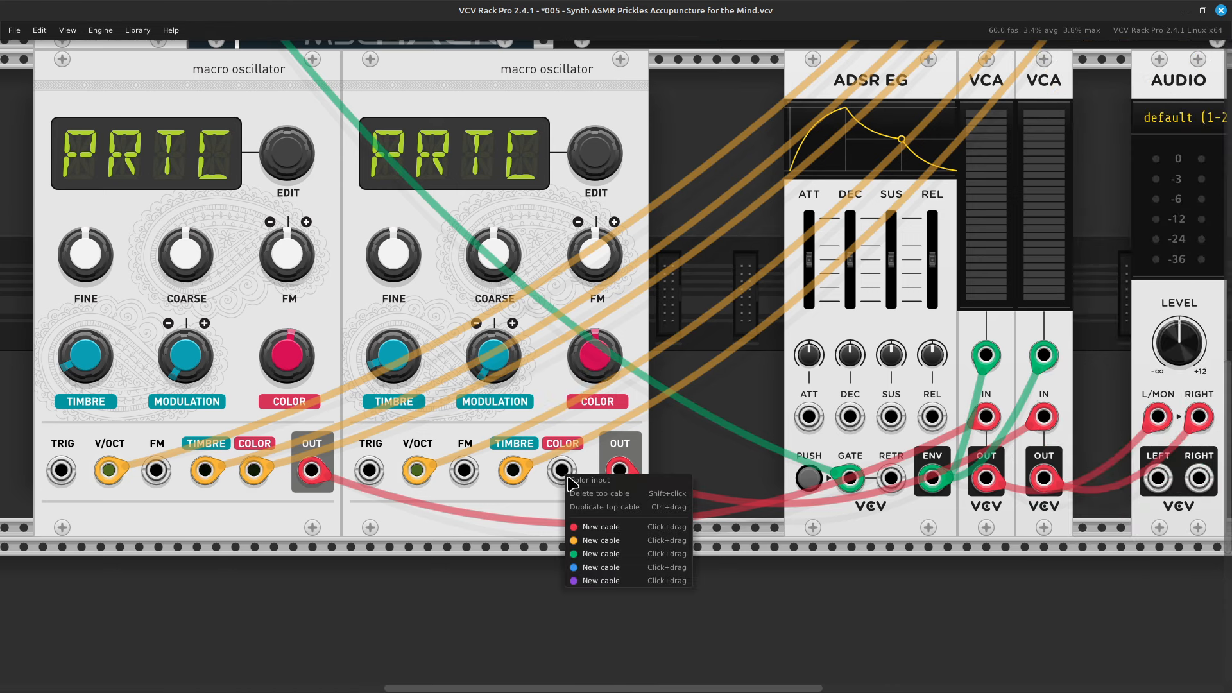
scroll(679, 604, "right", 10)
left_click_drag(603, 540, 692, 333)
scroll(725, 411, "up", 15)
scroll(725, 475, "down", 5)
scroll(719, 218, "up", 4)
Load the sine-wave preset on ENVY 9 channel 6 and set its Time/Div. to 1 Bar.
scroll(719, 218, "left", 9)
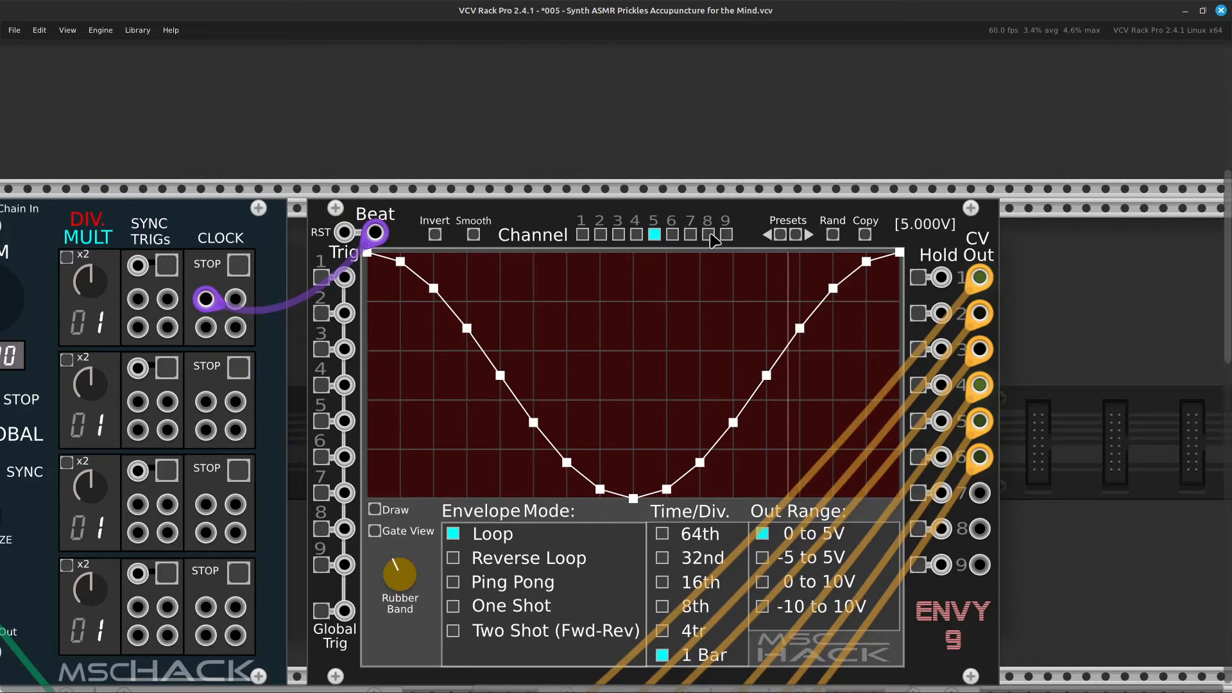
left_click(672, 235)
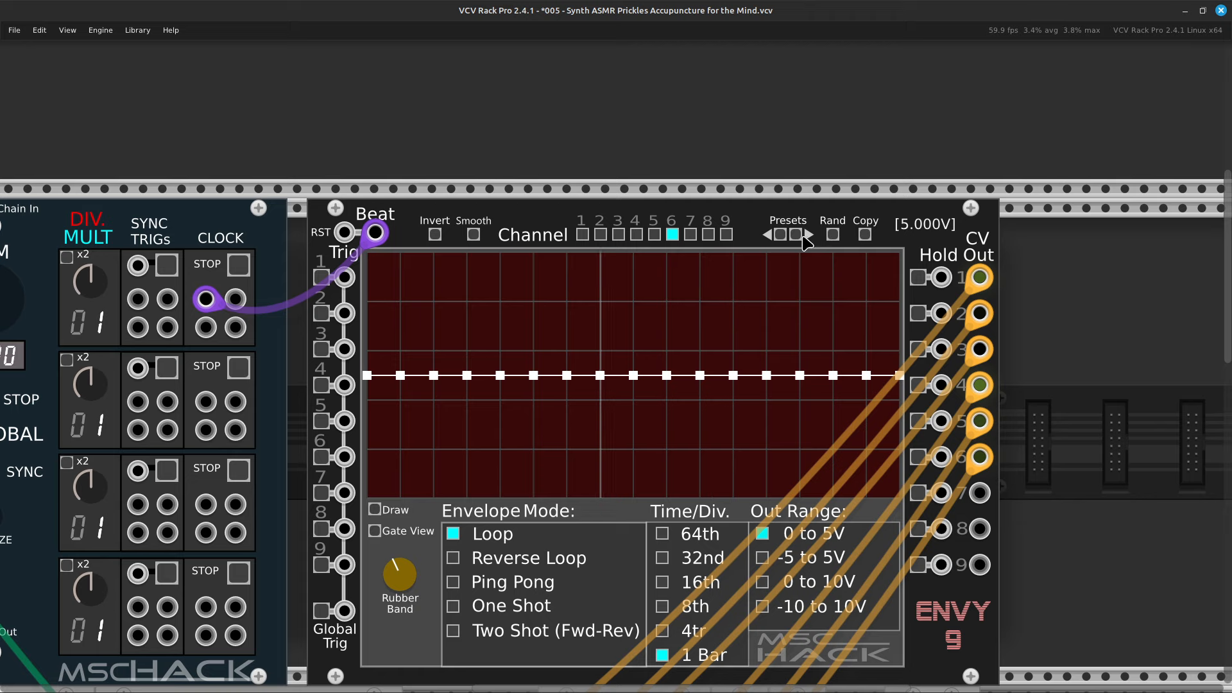
left_click(794, 235)
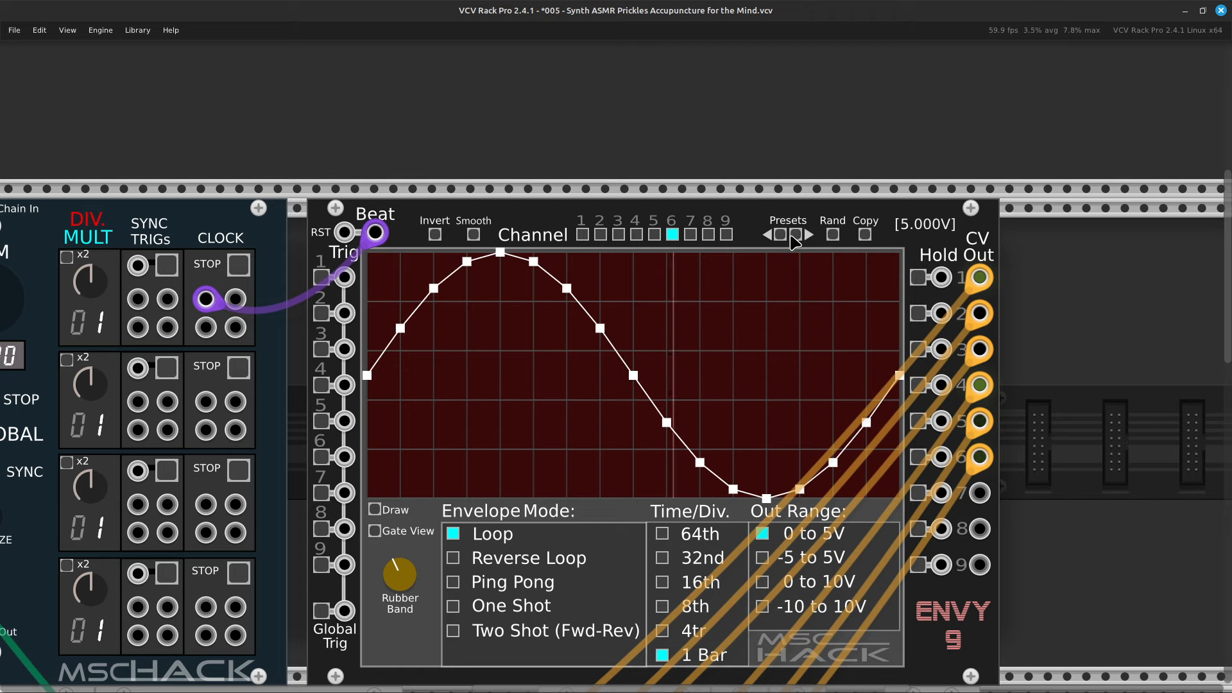
scroll(711, 371, "down", 3)
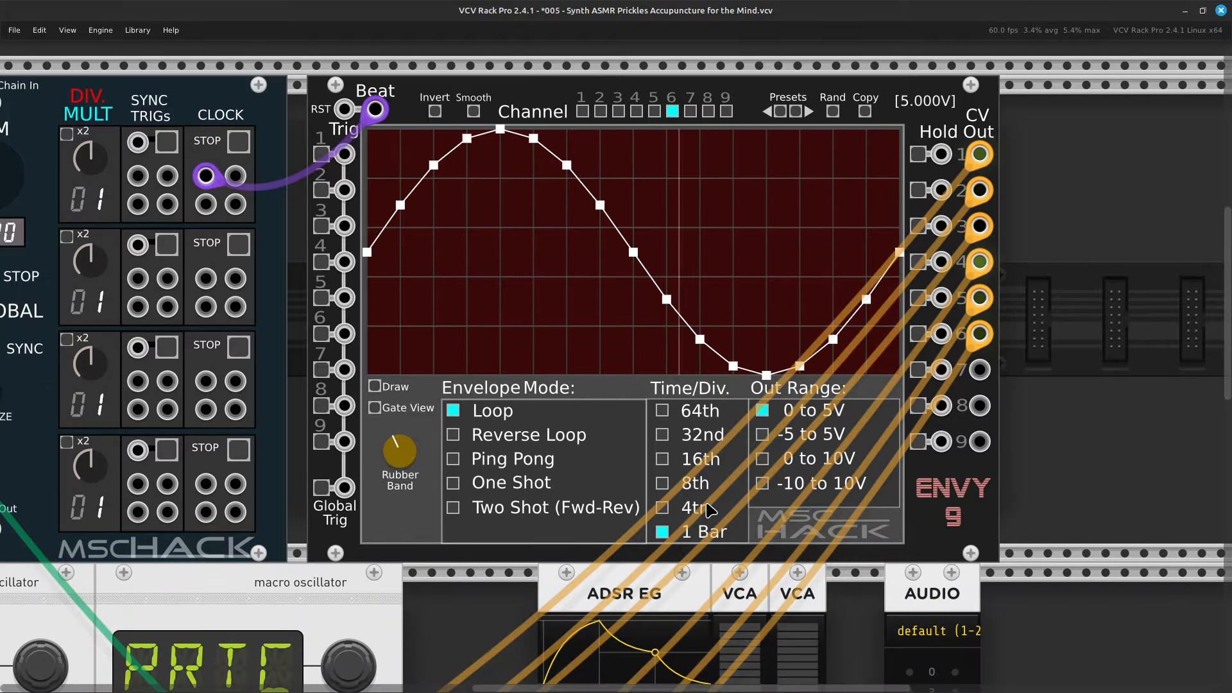
left_click(663, 510)
left_click(662, 532)
Examine the complete patch from the MIDI-CV module through to the AUDIO module.
scroll(623, 481, "down", 10)
scroll(641, 458, "left", 4)
scroll(660, 434, "up", 4)
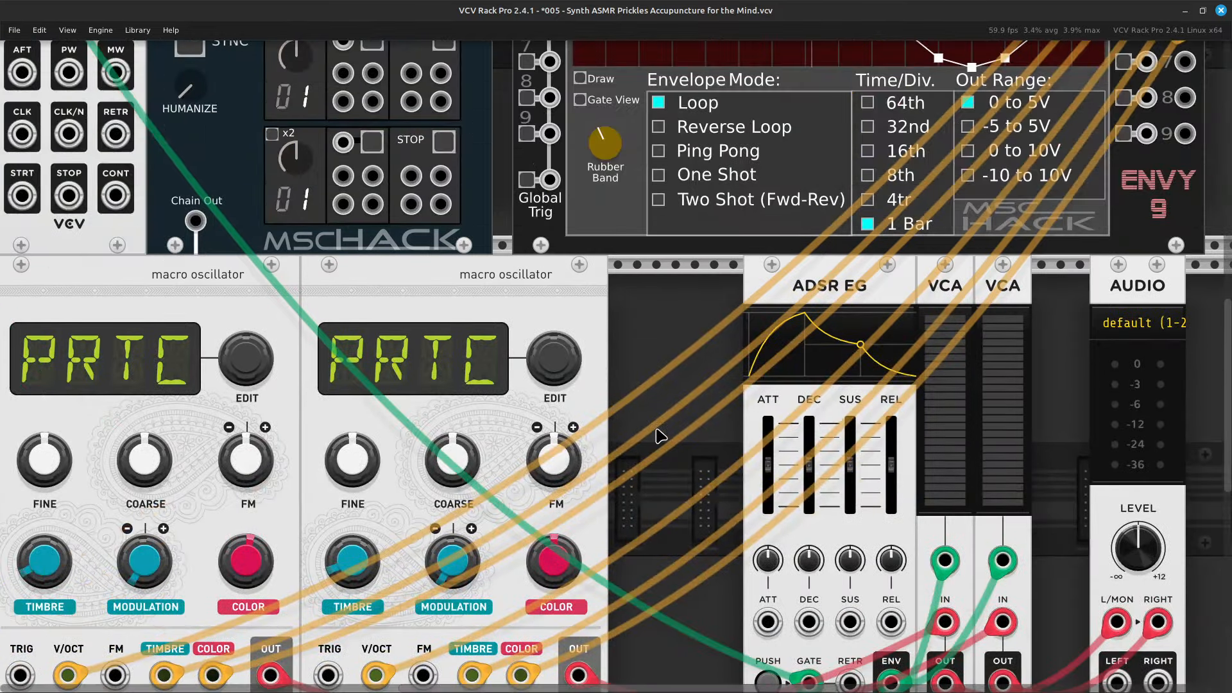
scroll(661, 436, "down", 5)
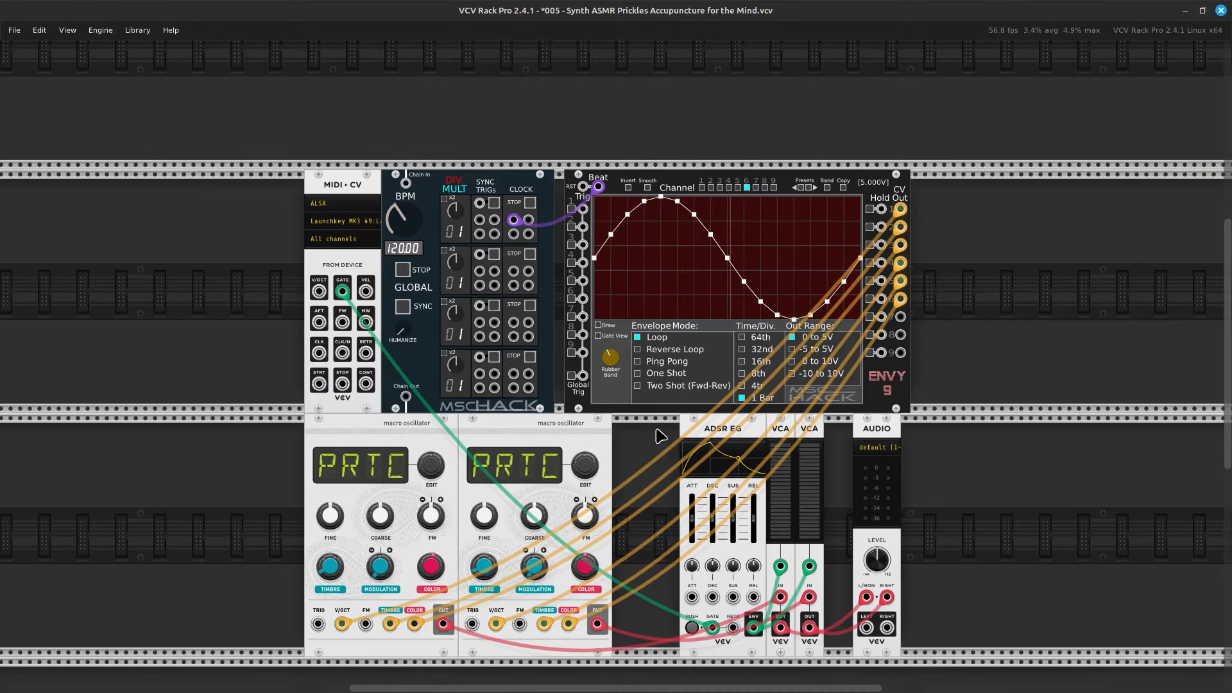
scroll(661, 436, "left", 3)
scroll(661, 436, "up", 2)
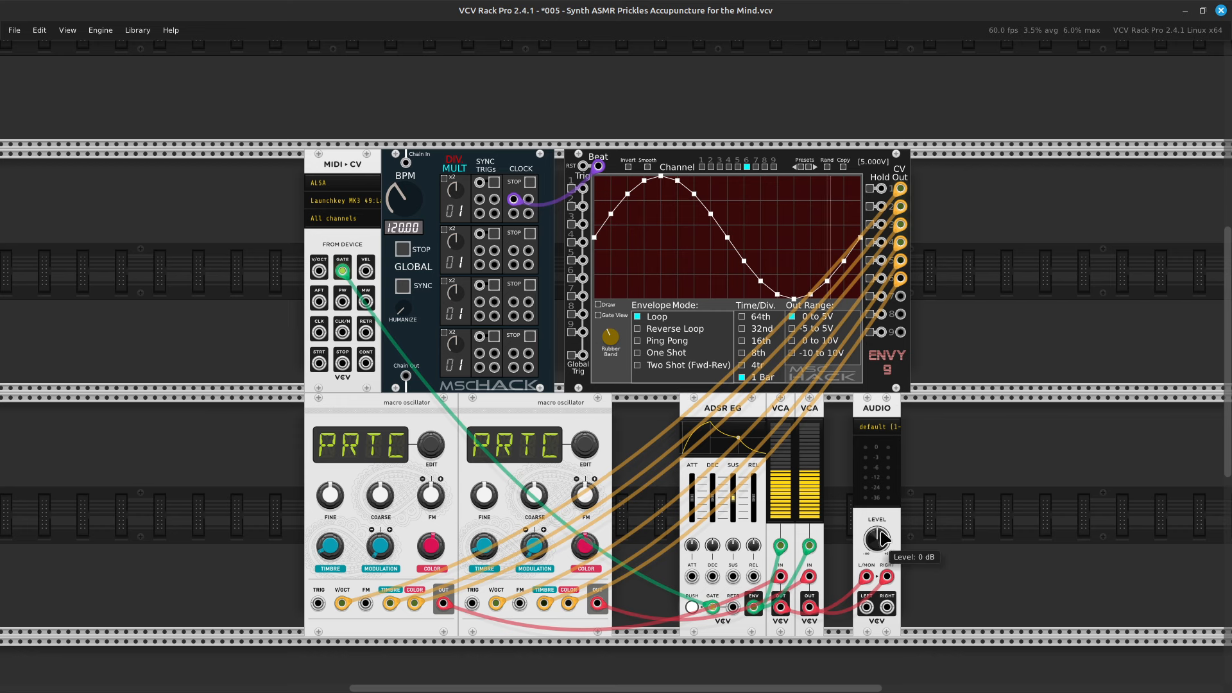
Raise the AUDIO module's output level to 8.9575 dB.
left_click_drag(881, 534, 880, 478)
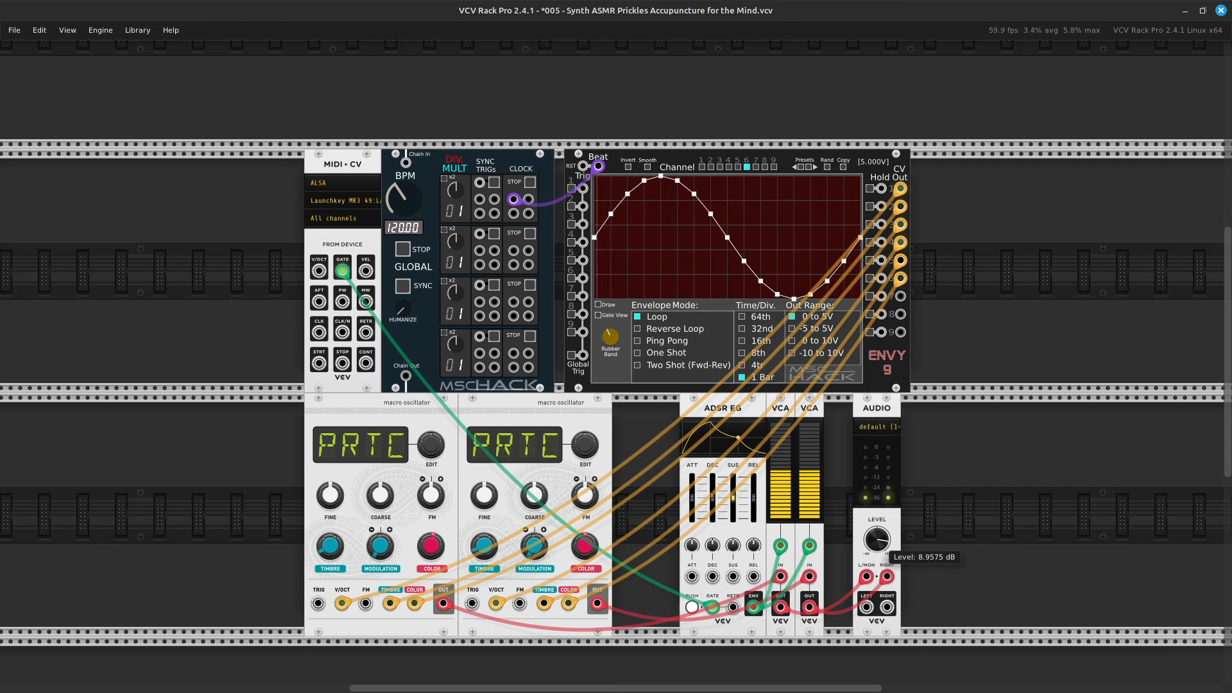
left_click_drag(881, 478, 880, 478)
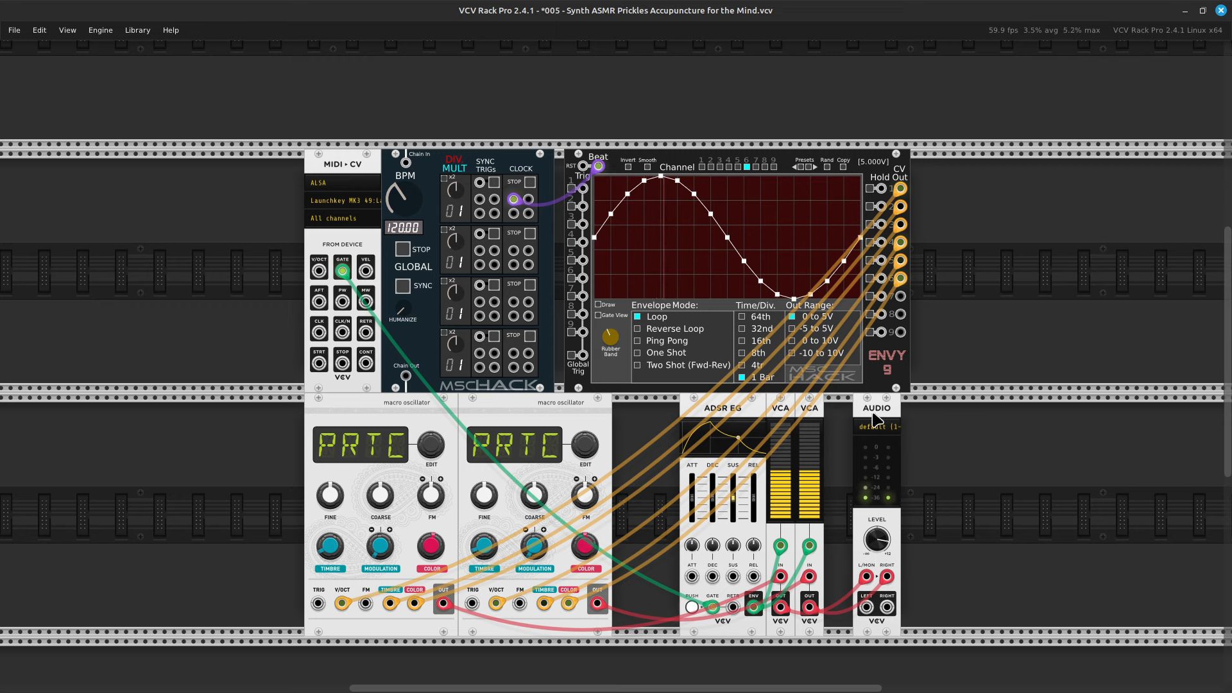
Add the VCV Reverb module between the second VCA and the AUDIO module, with the modules placed flush against each other.
left_click_drag(874, 418, 1024, 418)
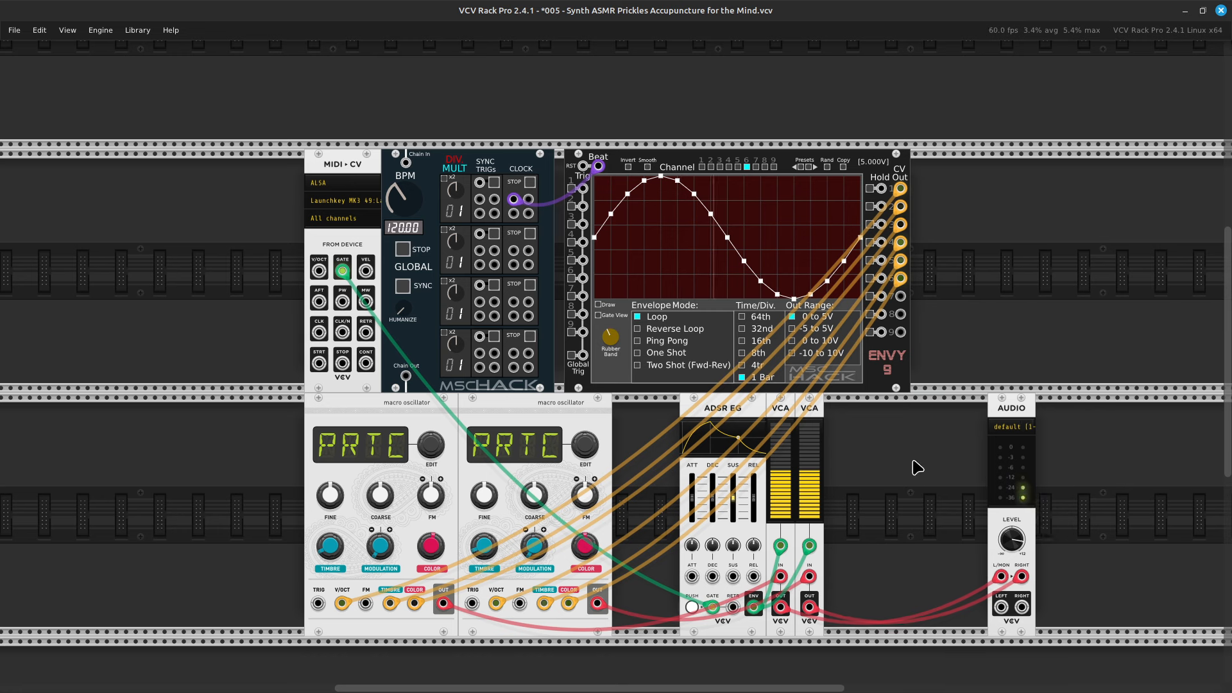
double_click(904, 491)
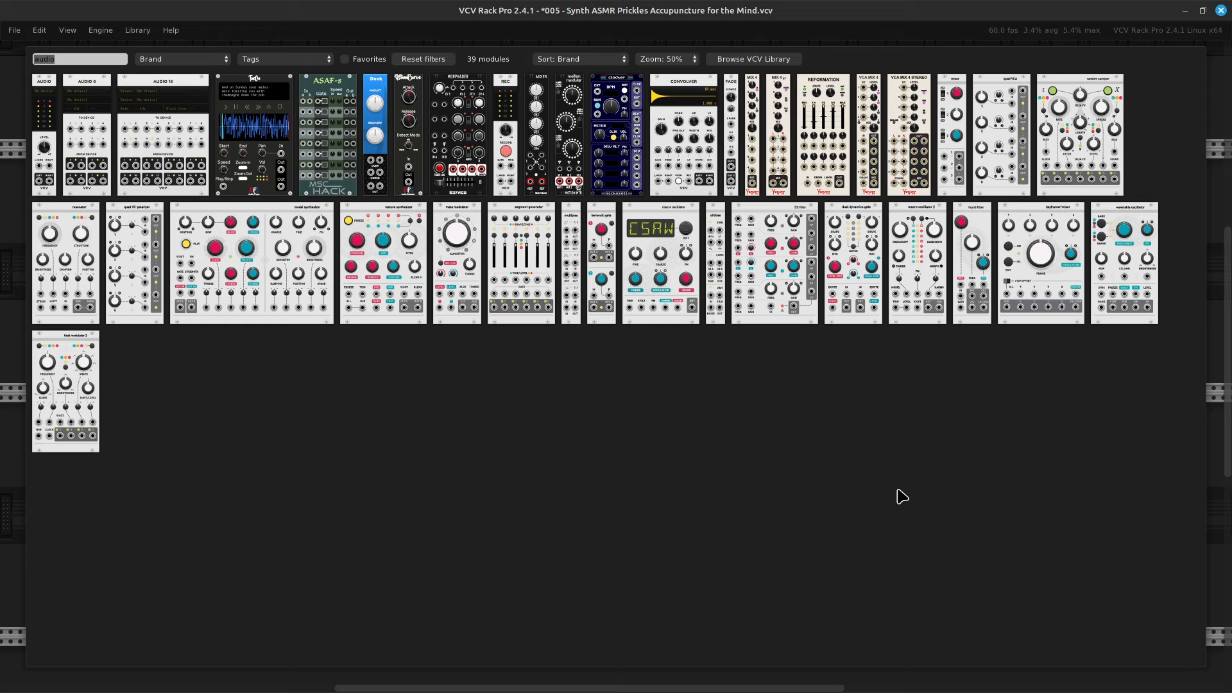
key("BackSpace")
type("rev")
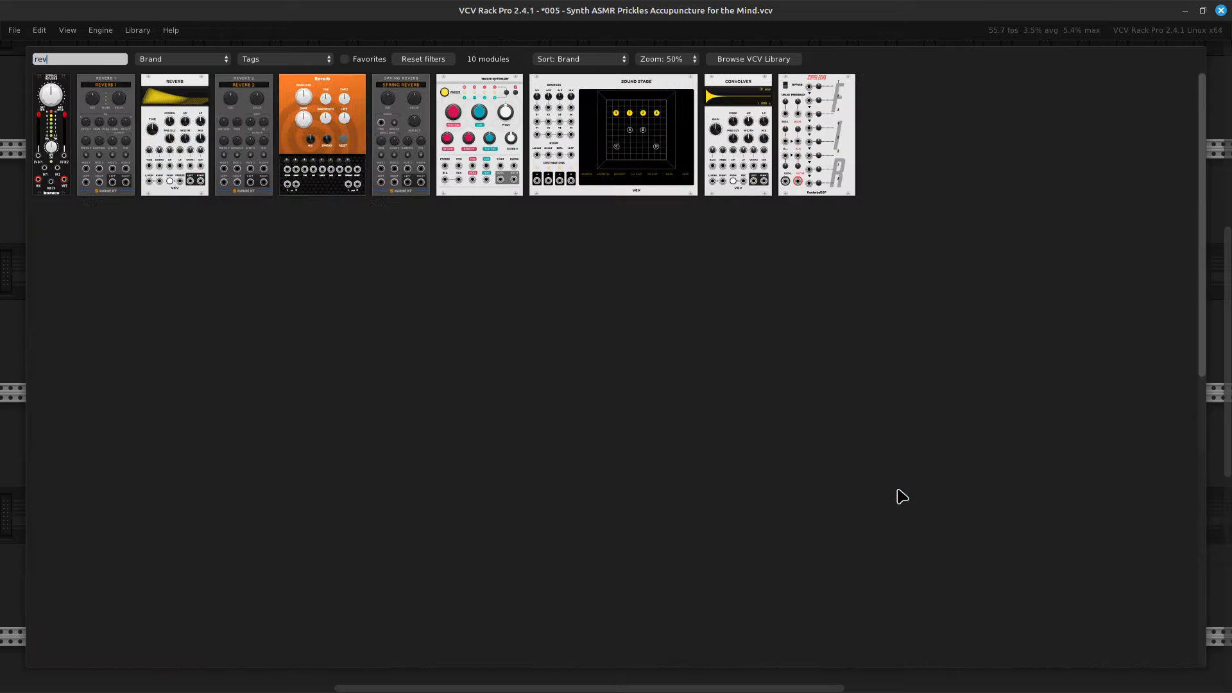
left_click(160, 149)
left_click_drag(482, 689, 598, 690)
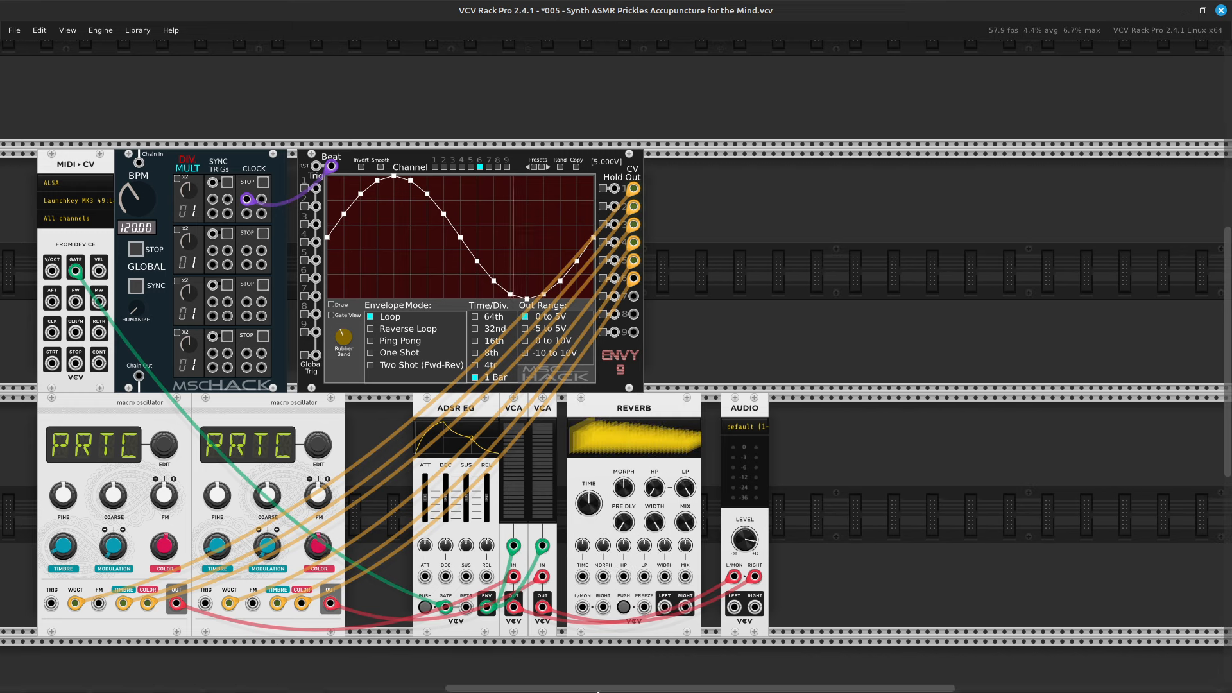
left_click_drag(668, 421, 658, 421)
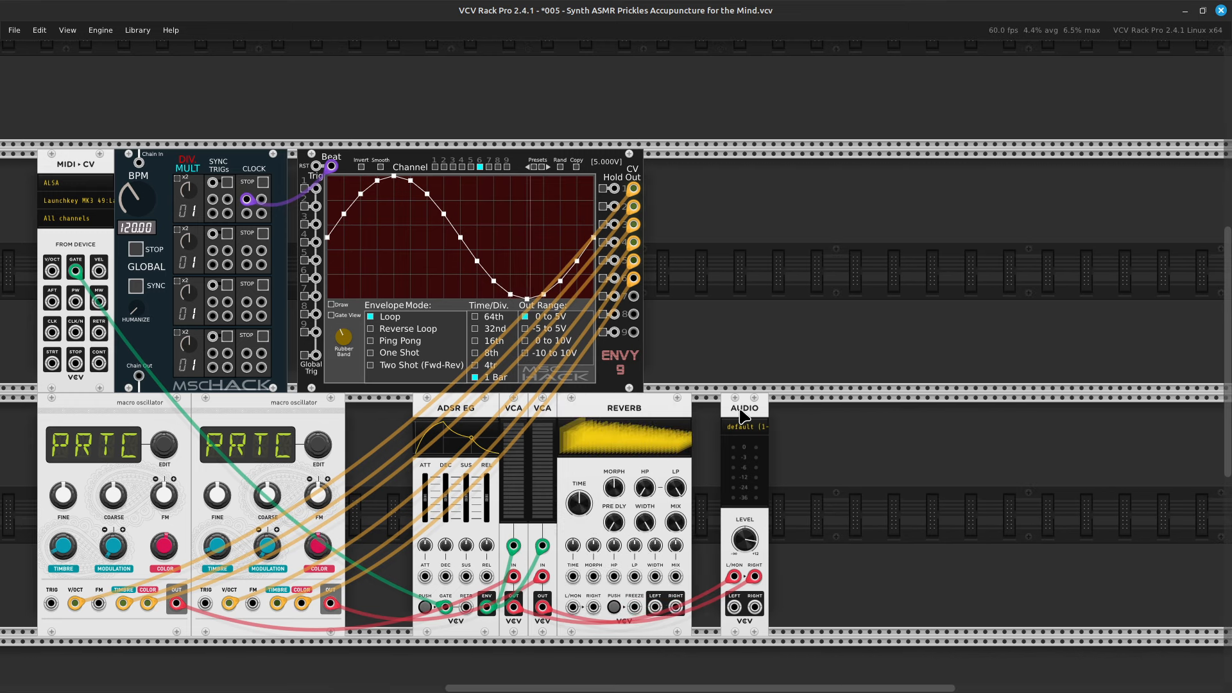
left_click_drag(741, 417, 712, 418)
Reroute both VCA output cables into the Reverb's left and right inputs, and patch the Reverb's outputs to the AUDIO inputs with red cables.
left_click_drag(706, 587, 573, 610)
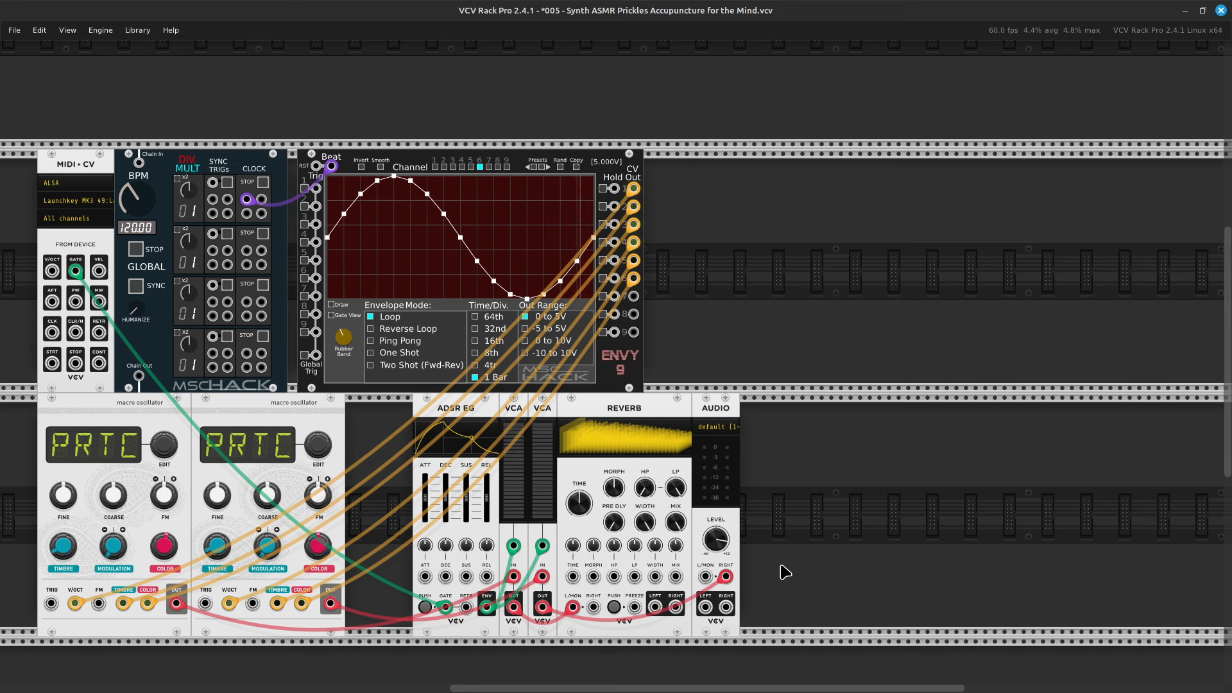
left_click_drag(725, 576, 593, 607)
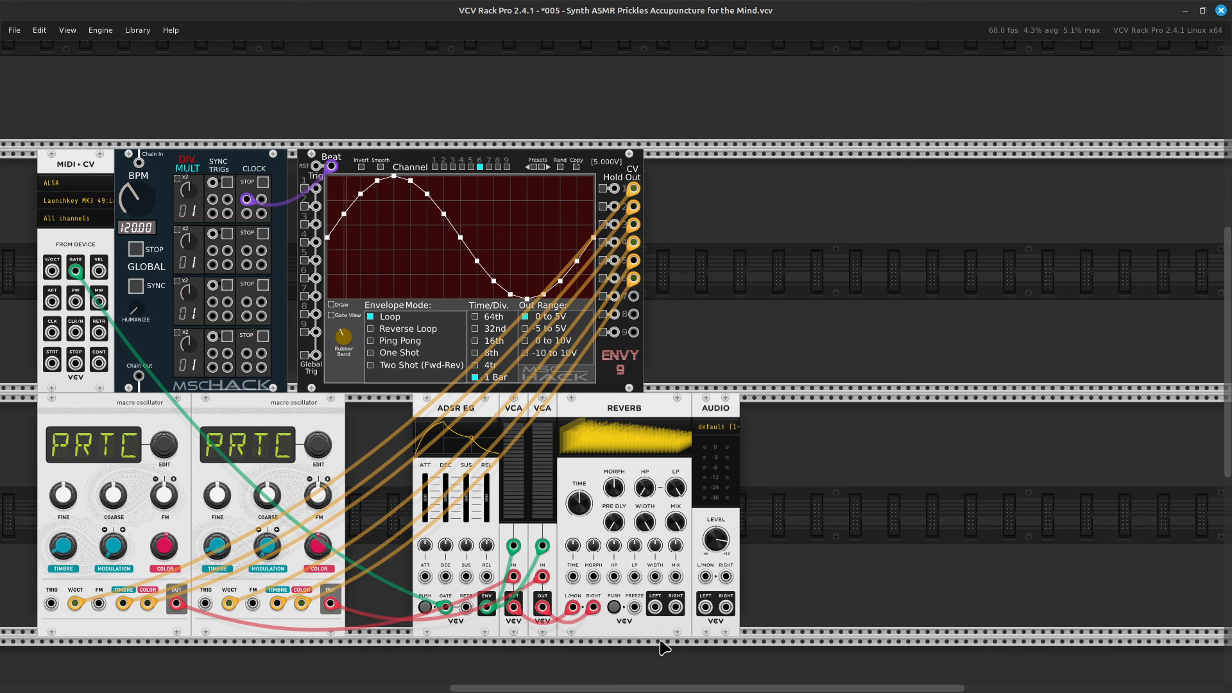
right_click(655, 603)
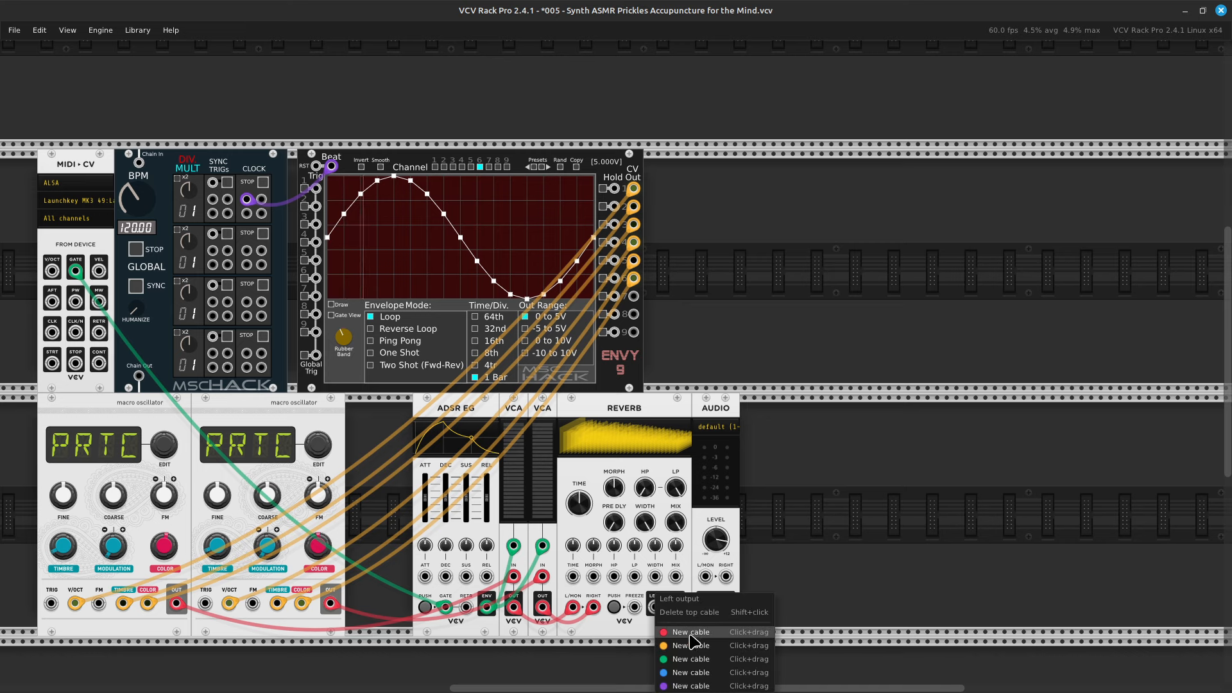
left_click_drag(690, 636, 709, 579)
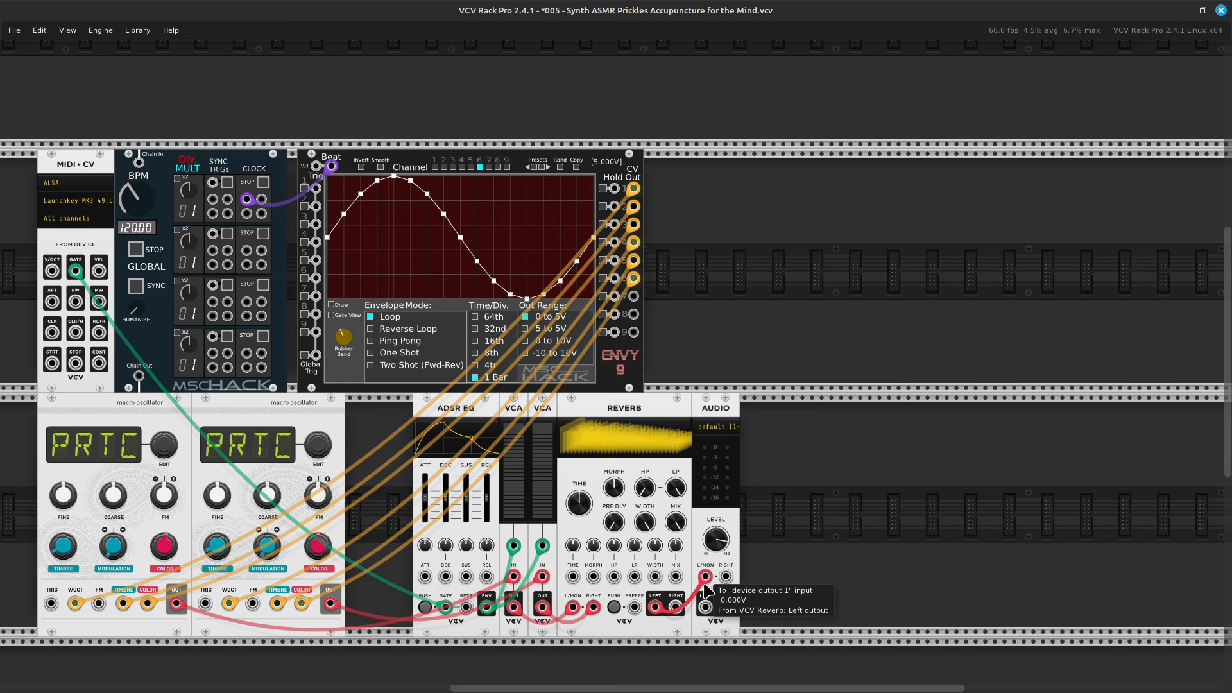
right_click(677, 609)
left_click_drag(698, 635, 729, 579)
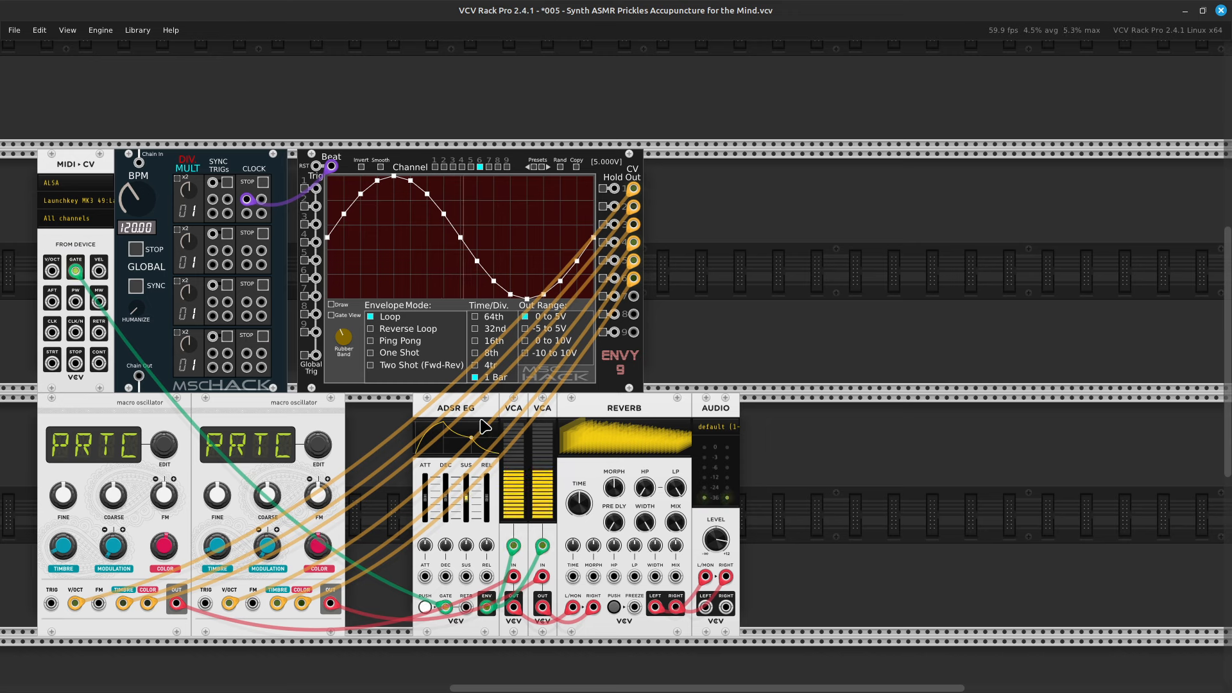
Fine-tune the Reverb's Time and slightly lower its Mix.
left_click_drag(576, 496, 576, 457)
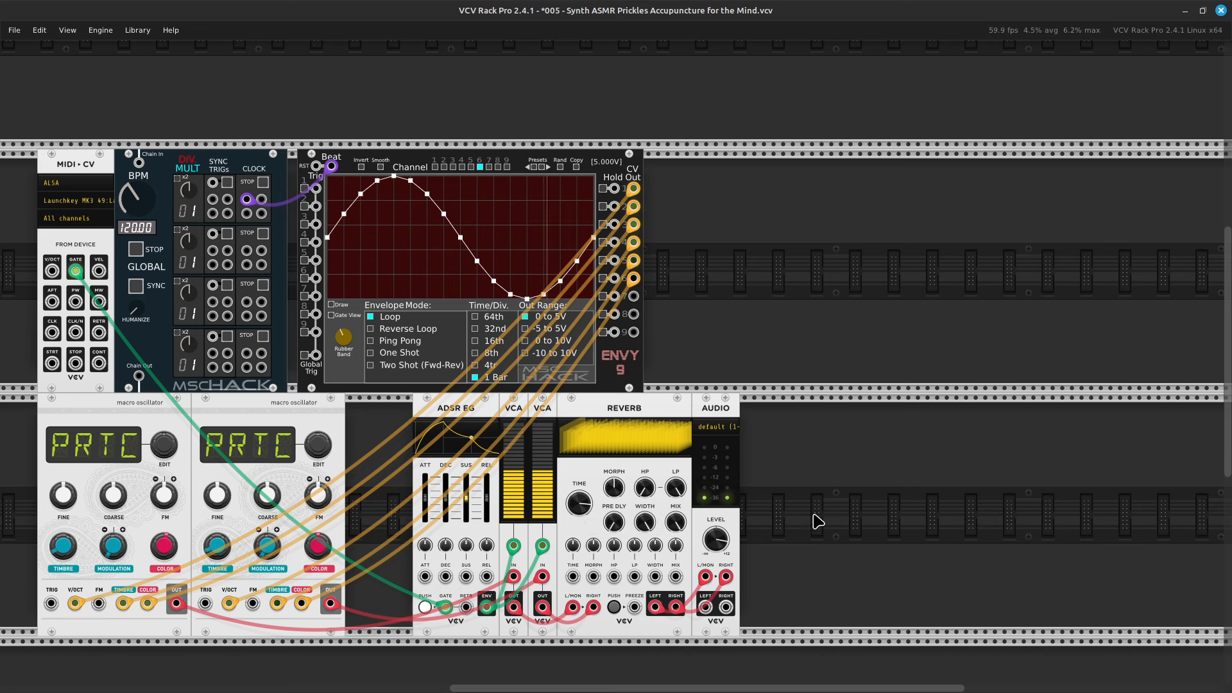
mouse_move(673, 531)
left_click_drag(673, 531, 674, 540)
mouse_move(581, 505)
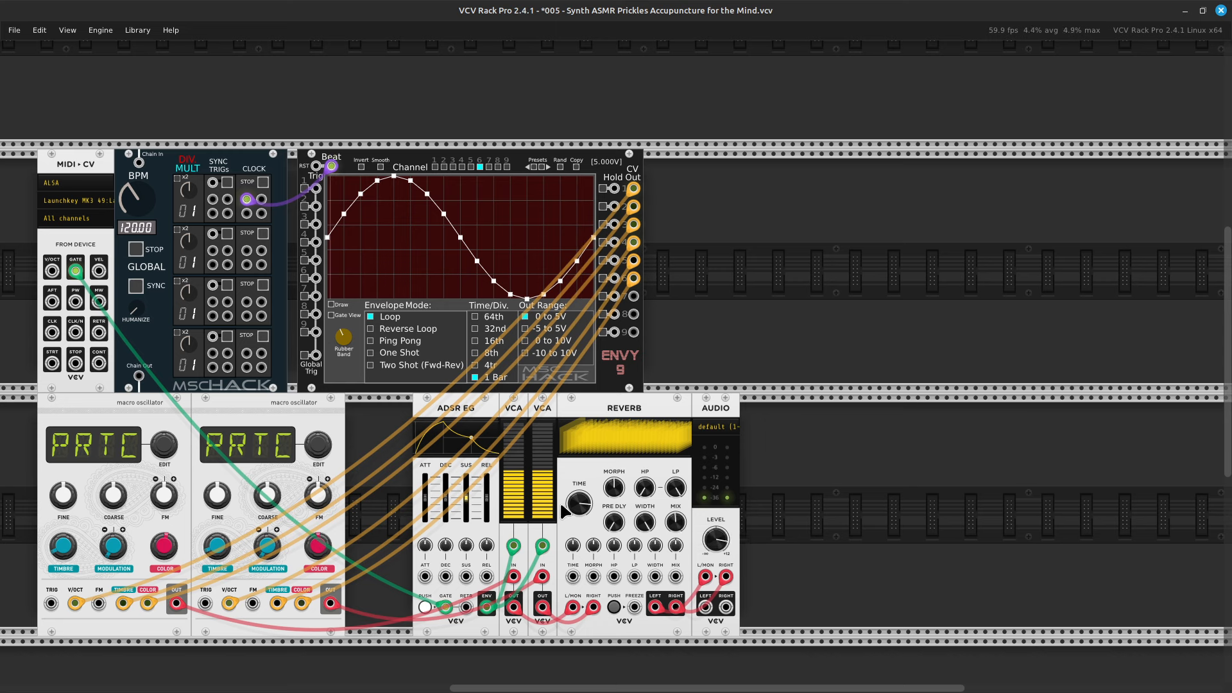
left_click_drag(580, 504, 580, 520)
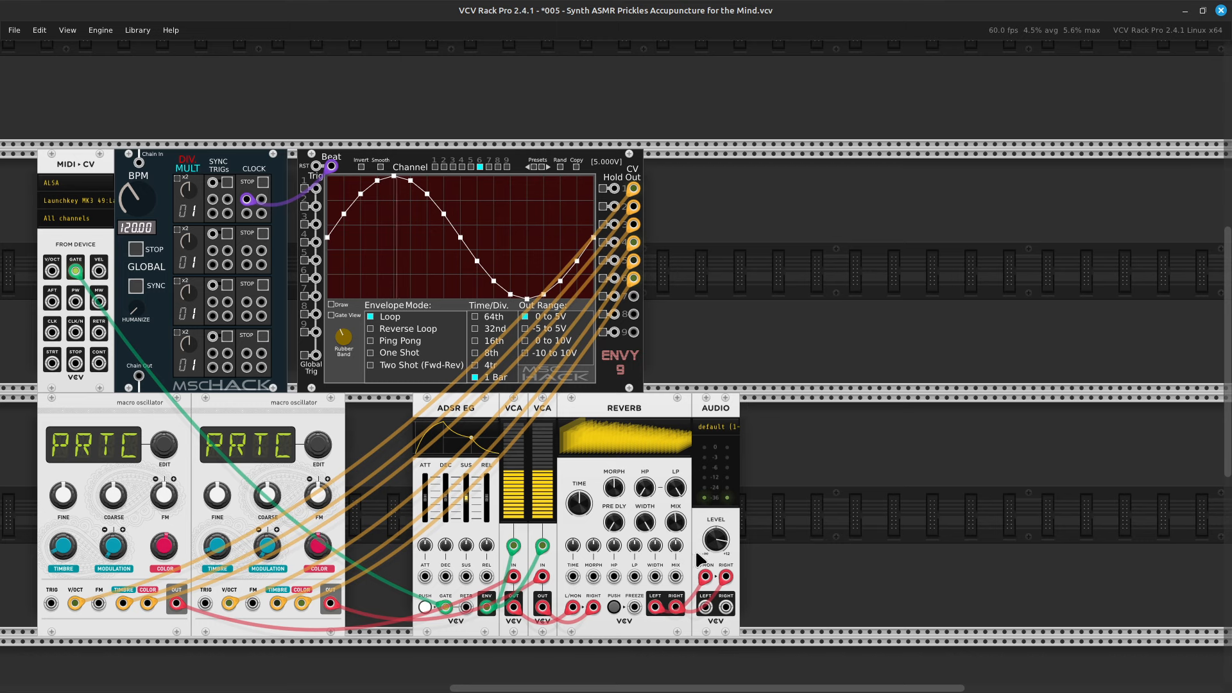
Place the ADSR EG directly beside the second macro oscillator and move the Reverb between the ADSR EG and the VCAs.
scroll(783, 513, "left", 5)
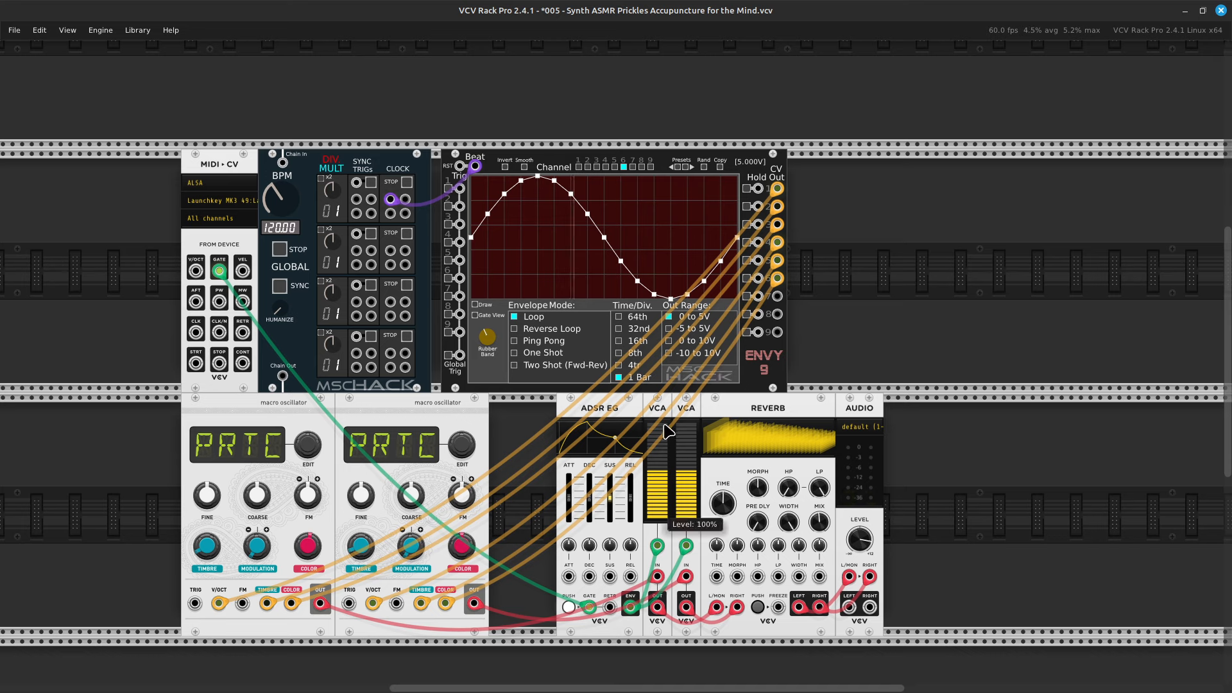
left_click_drag(602, 398, 535, 399)
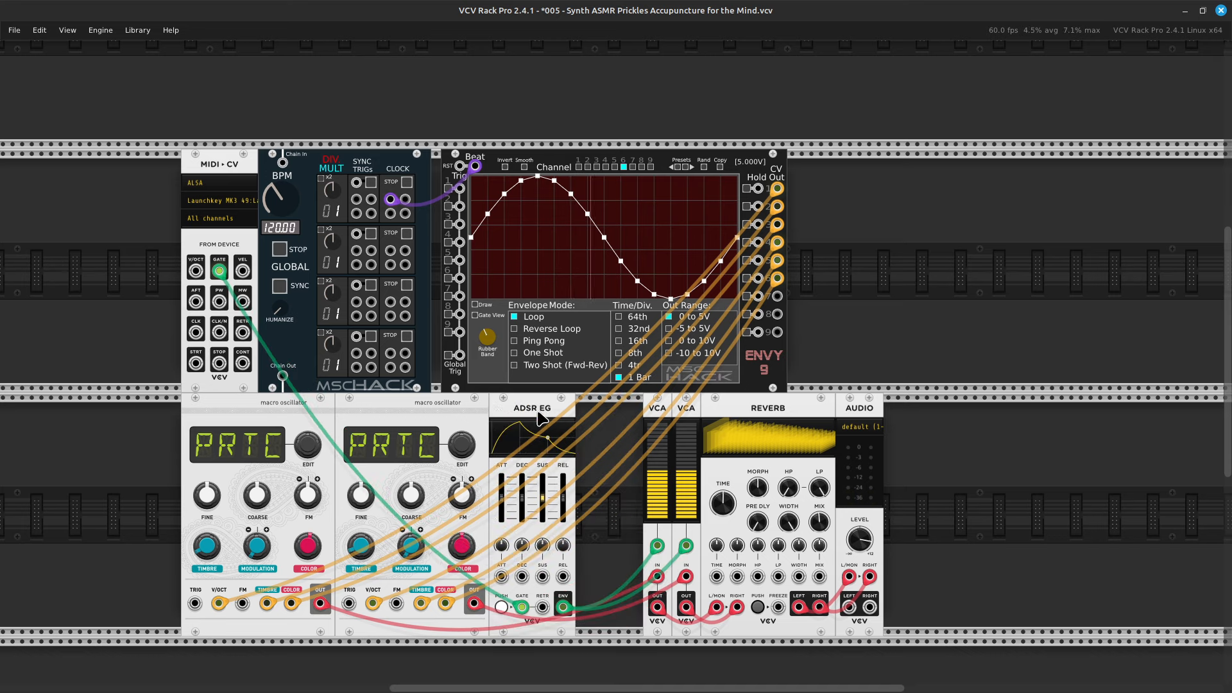
left_click_drag(744, 406, 619, 407)
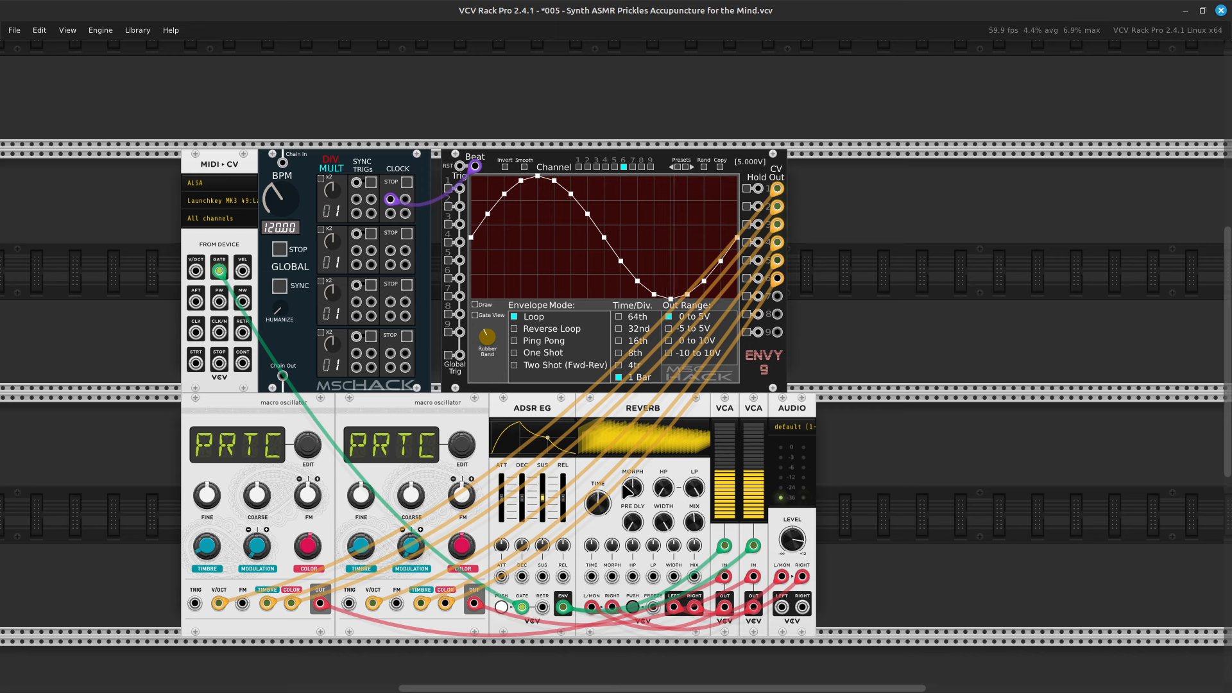
Increase the Reverb's Morph setting.
left_click_drag(628, 490, 628, 473)
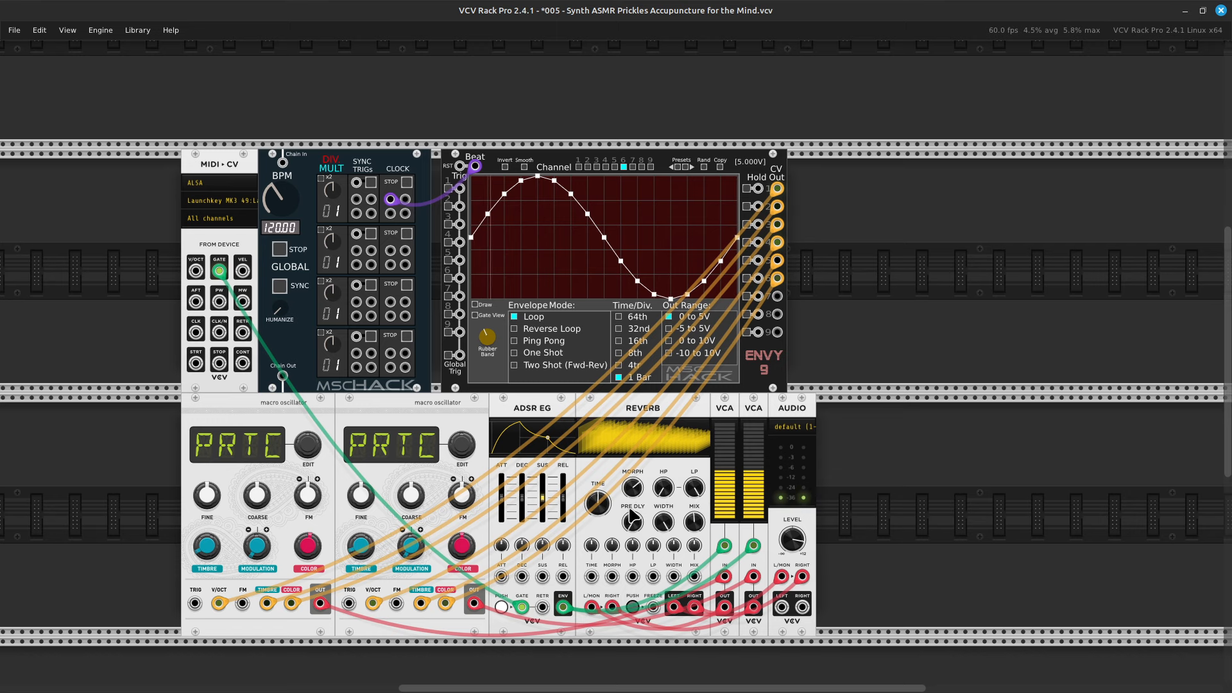
Save a screenshot of the complete patch in the Pictures folder and save the patch file.
scroll(1161, 489, "down", 1)
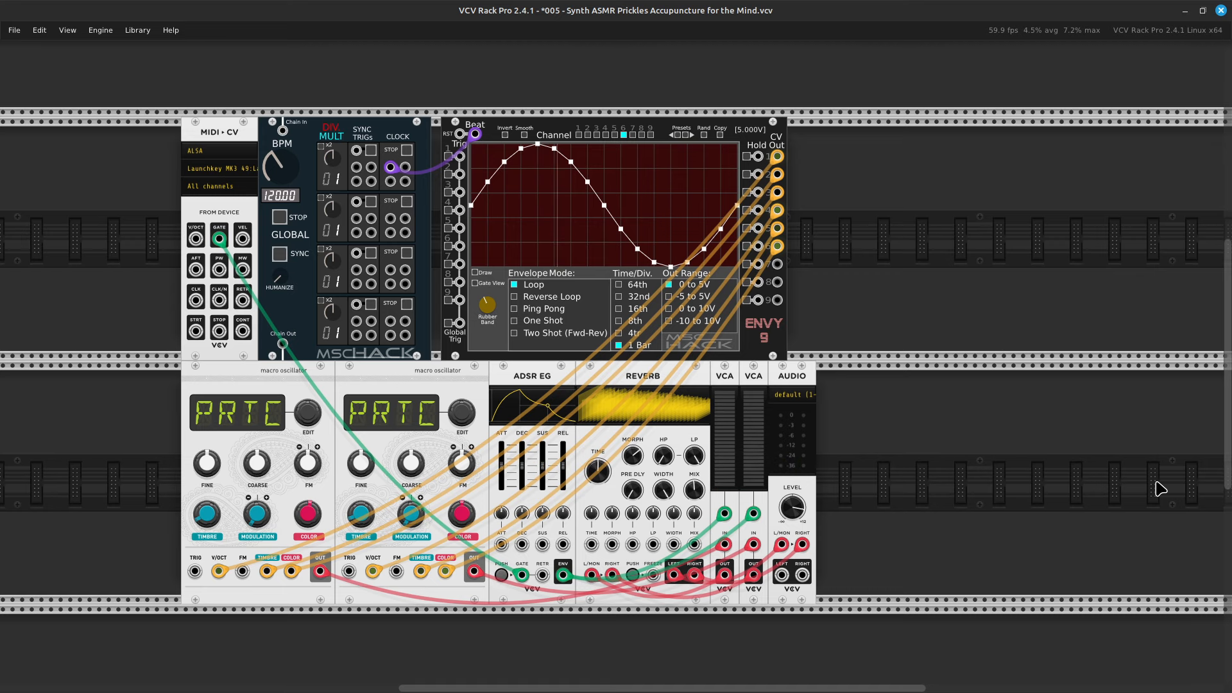
key("Print")
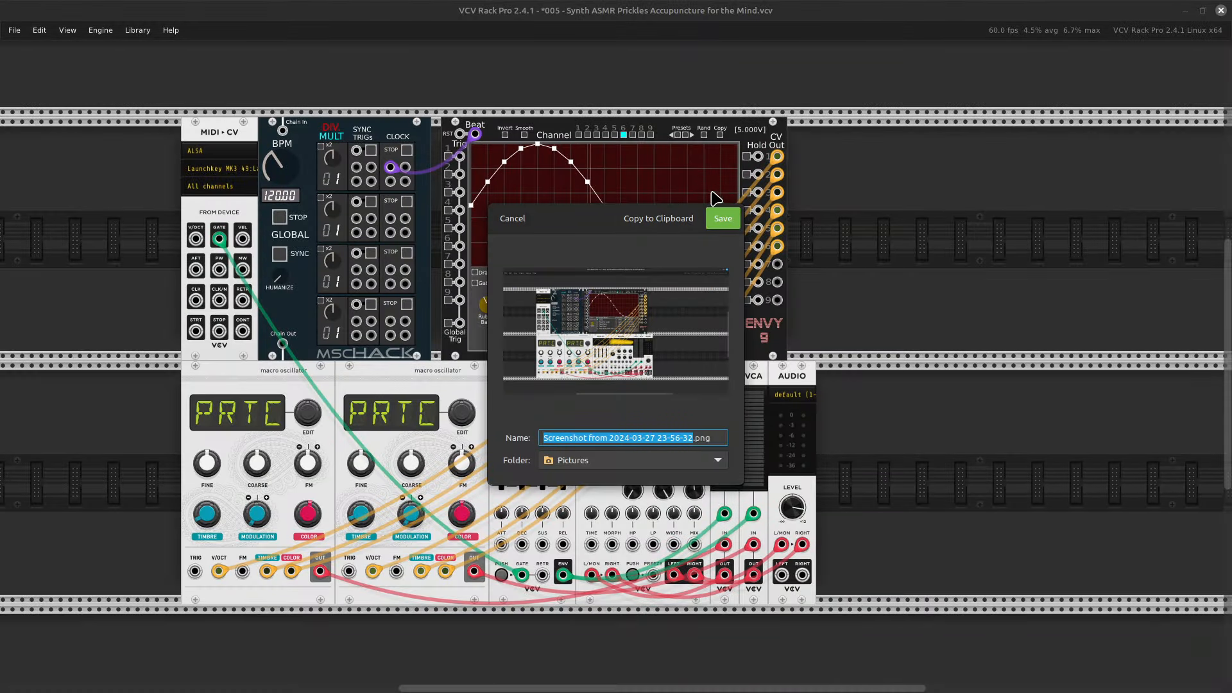
left_click(723, 219)
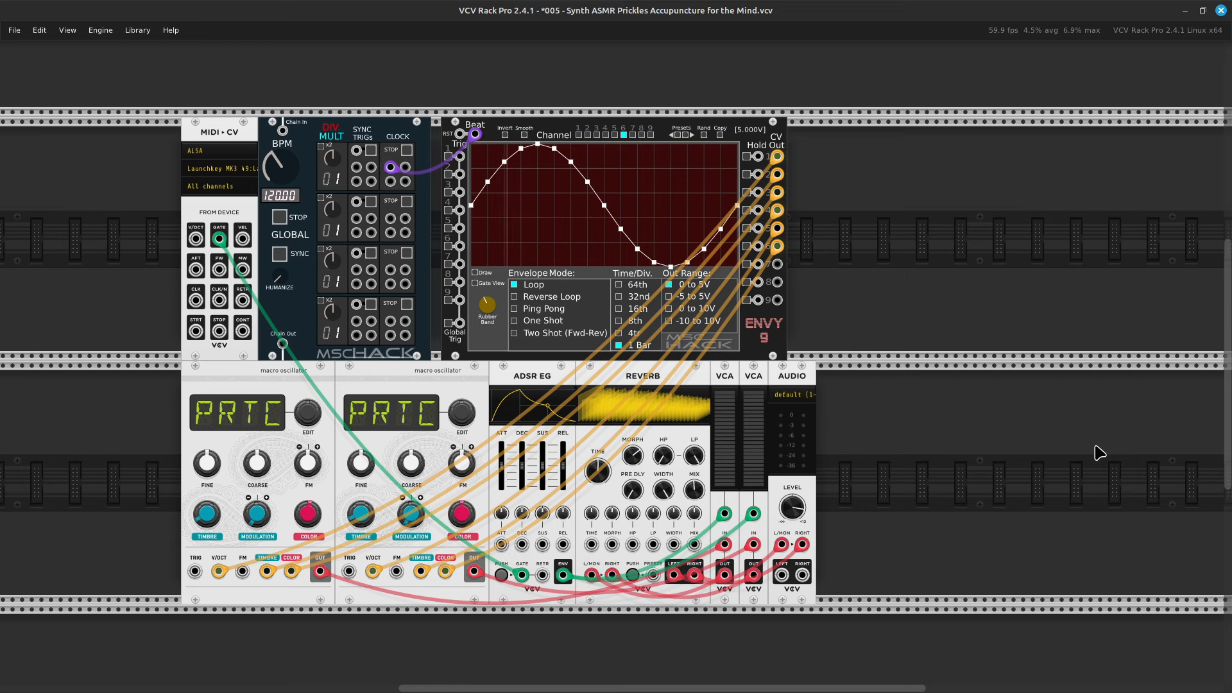
key("ctrl+s")
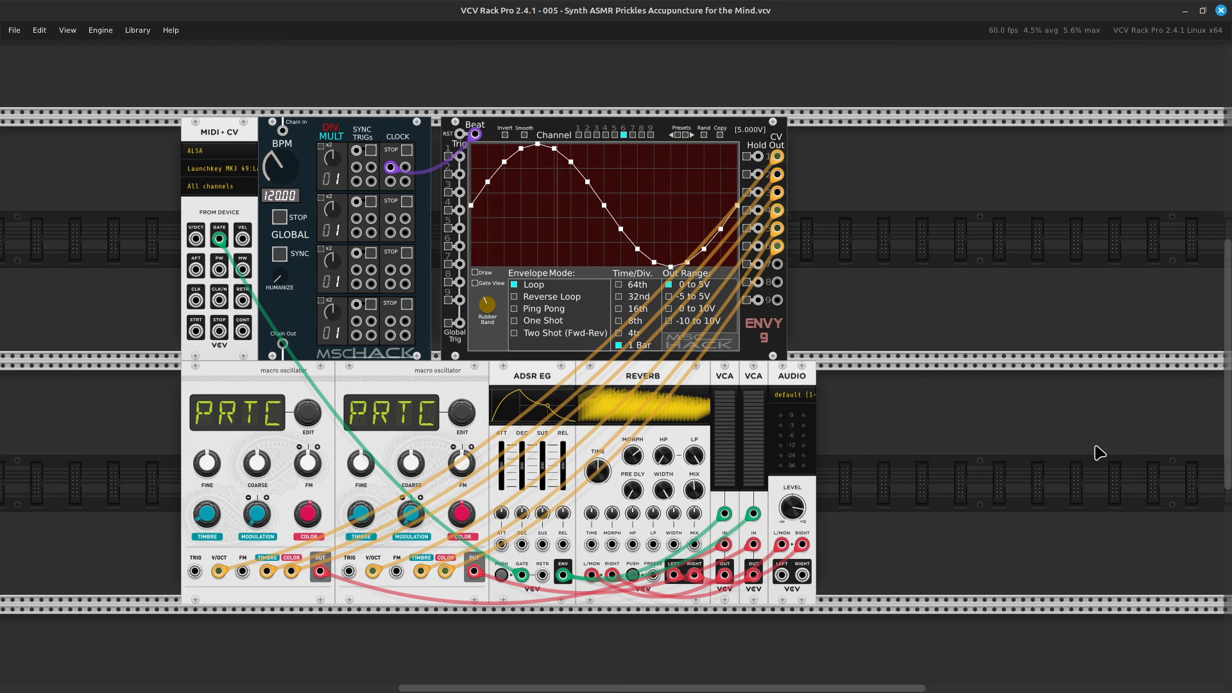
key("alt+space")
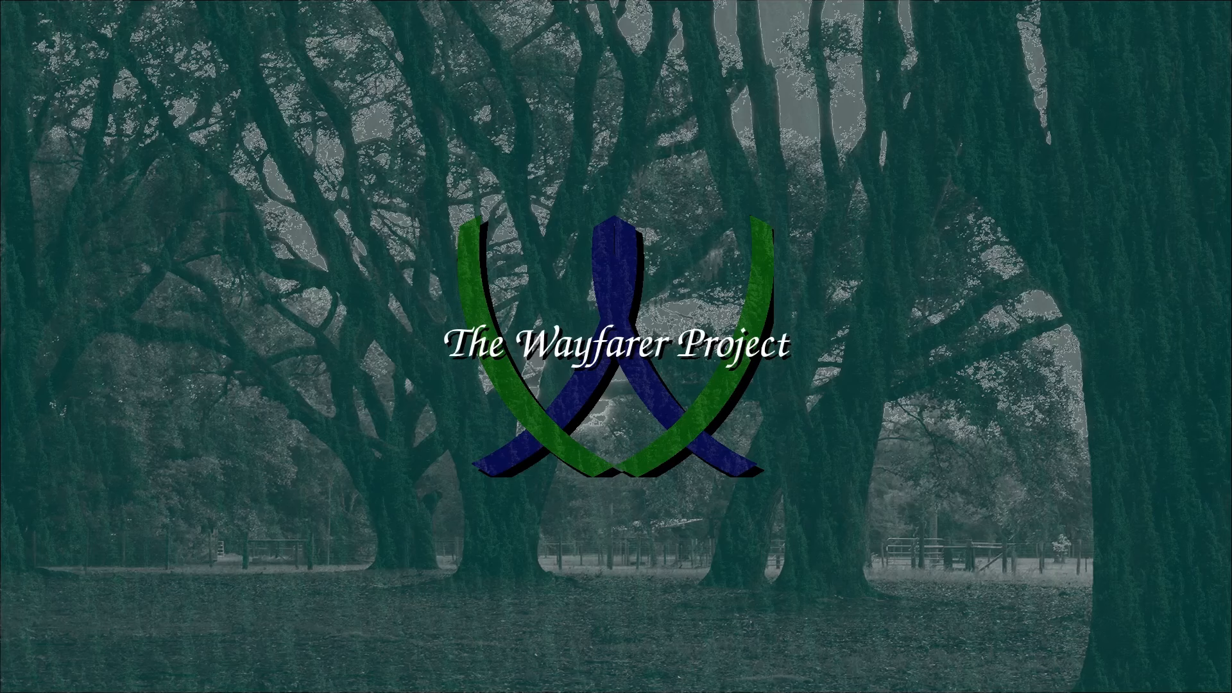